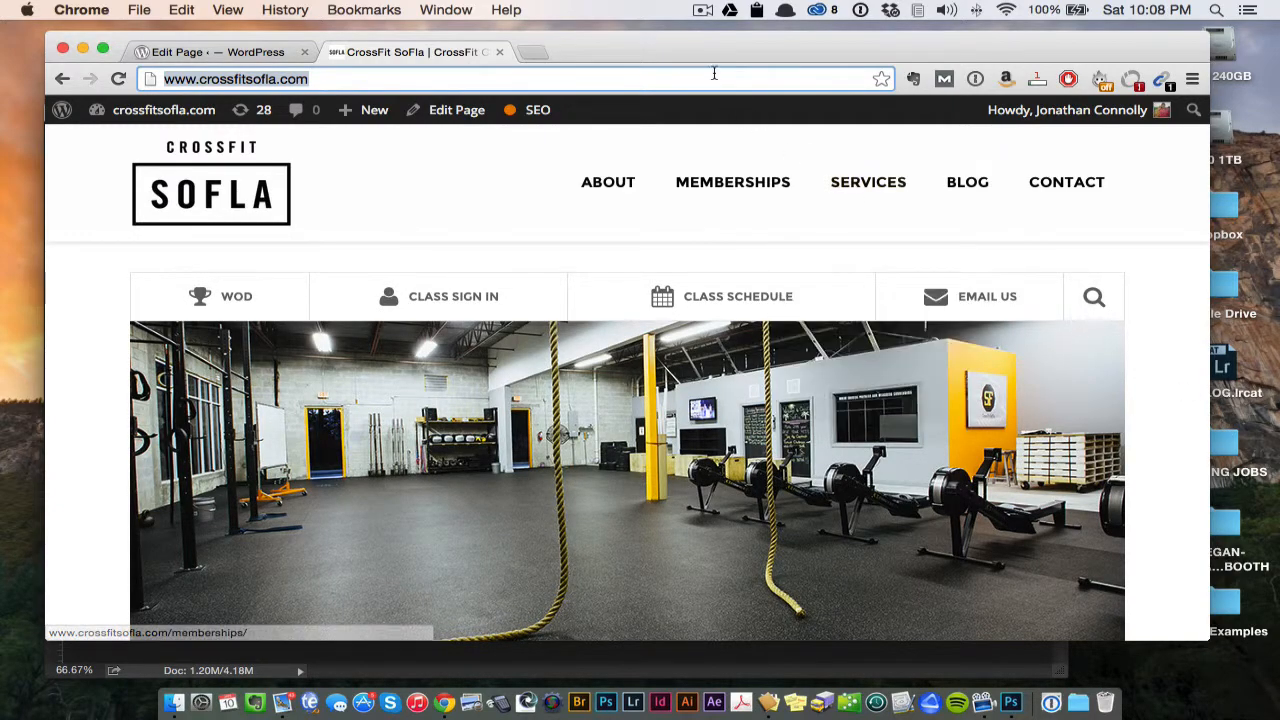
# - Look over the CrossFit SoFla home page banner and tiles, and switch to the home page banner document in Photoshop
pyautogui.scroll(-1, 721, 246)
pyautogui.scroll(-5, 721, 246)
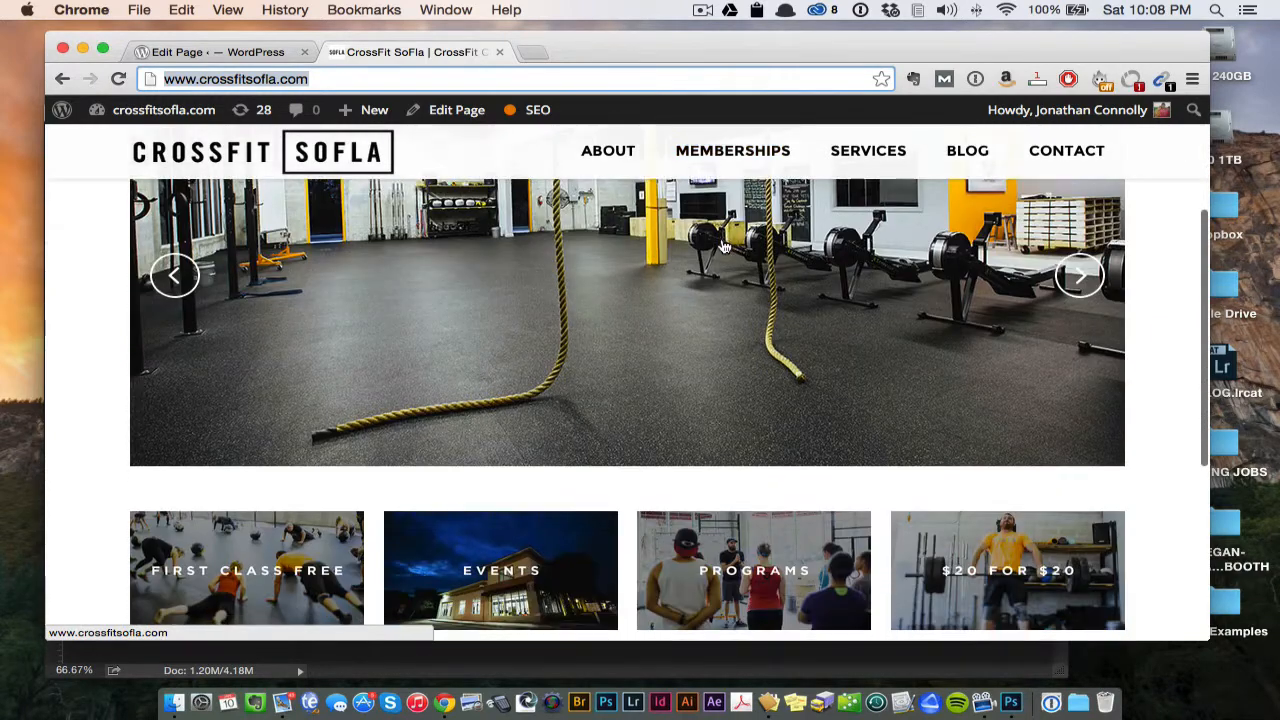
pyautogui.hotkey('ctrl', 'Up')
pyautogui.click(394, 277)
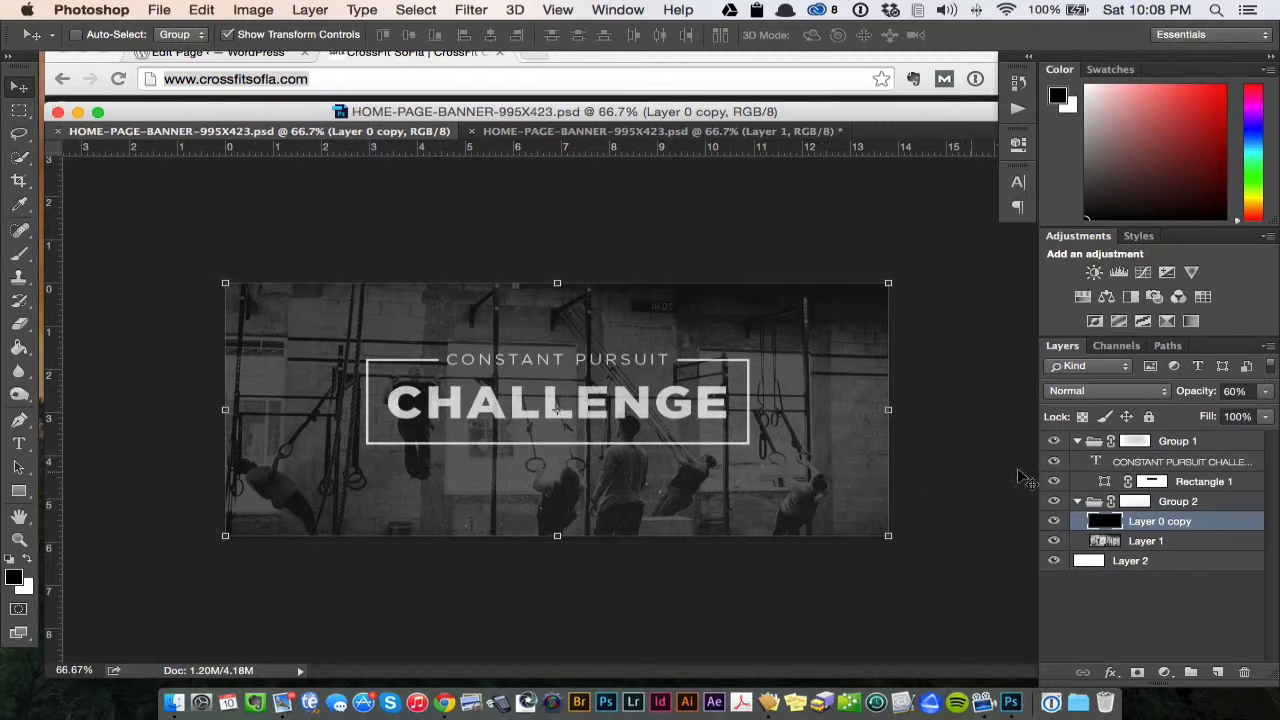
# - Examine which layers Group 1 and Group 2 of the banner contain, leaving Group 1 collapsed
pyautogui.click(1077, 441)
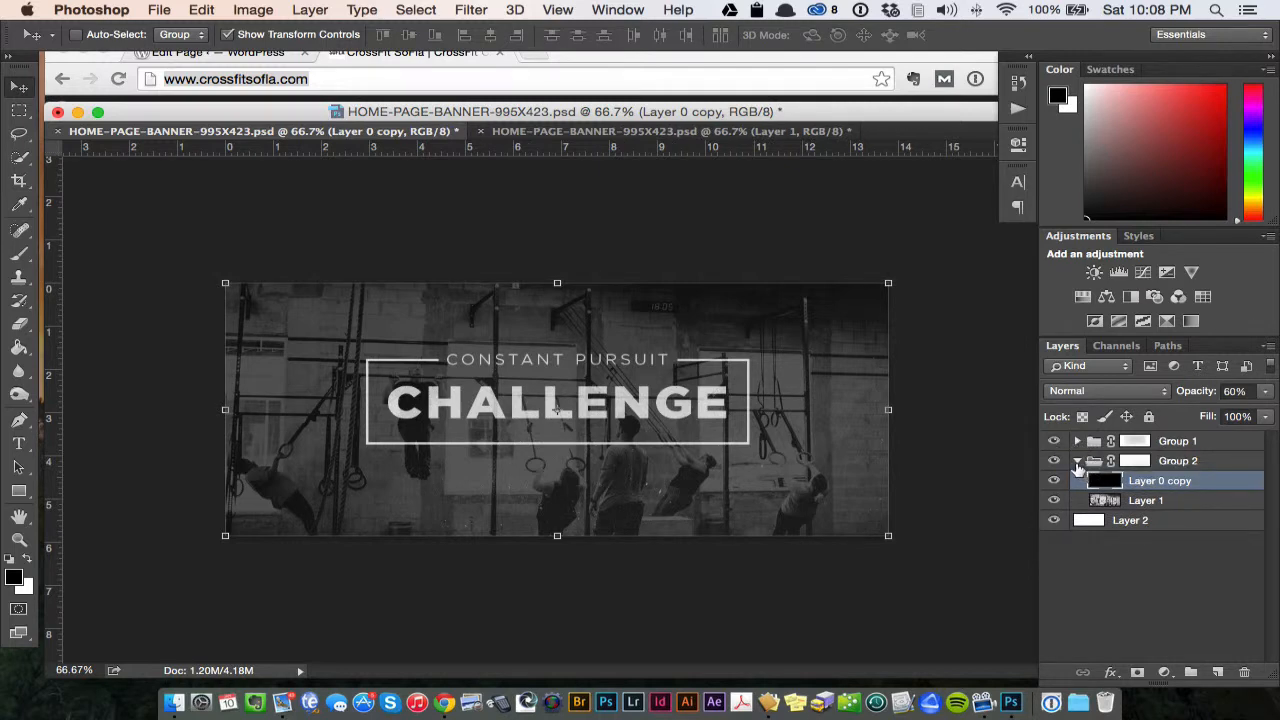
pyautogui.click(1078, 462)
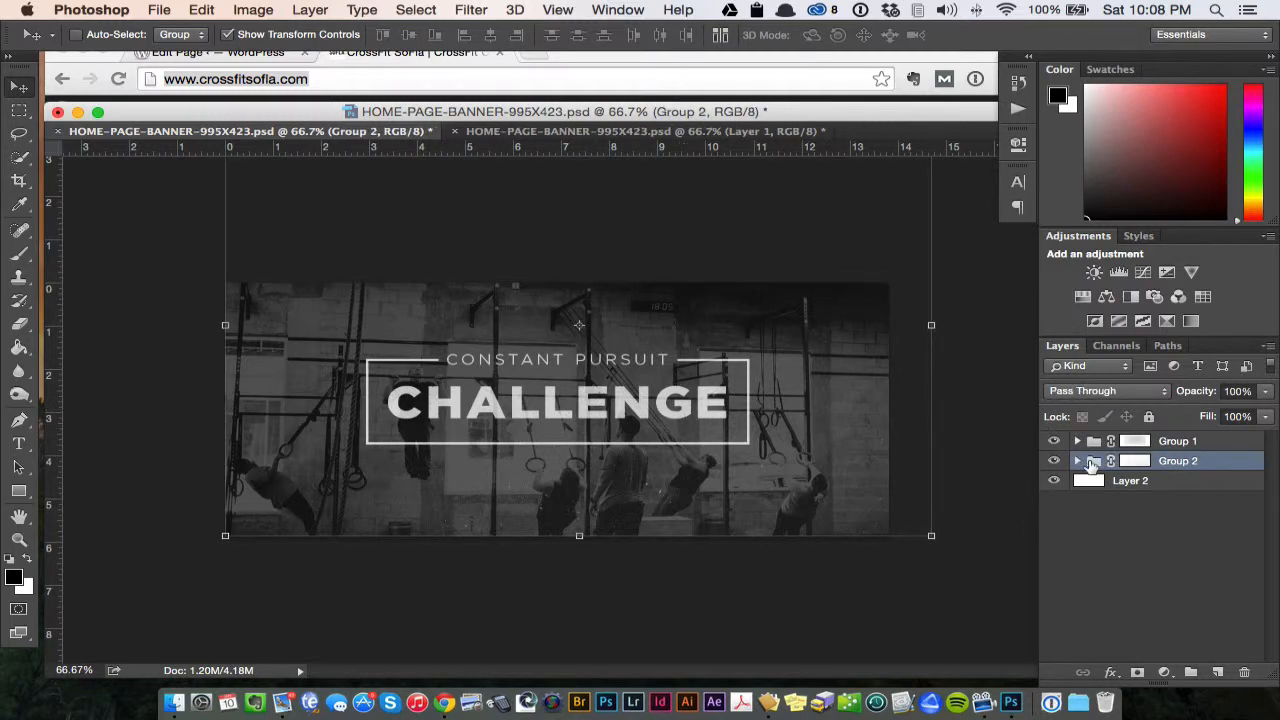
pyautogui.click(1078, 461)
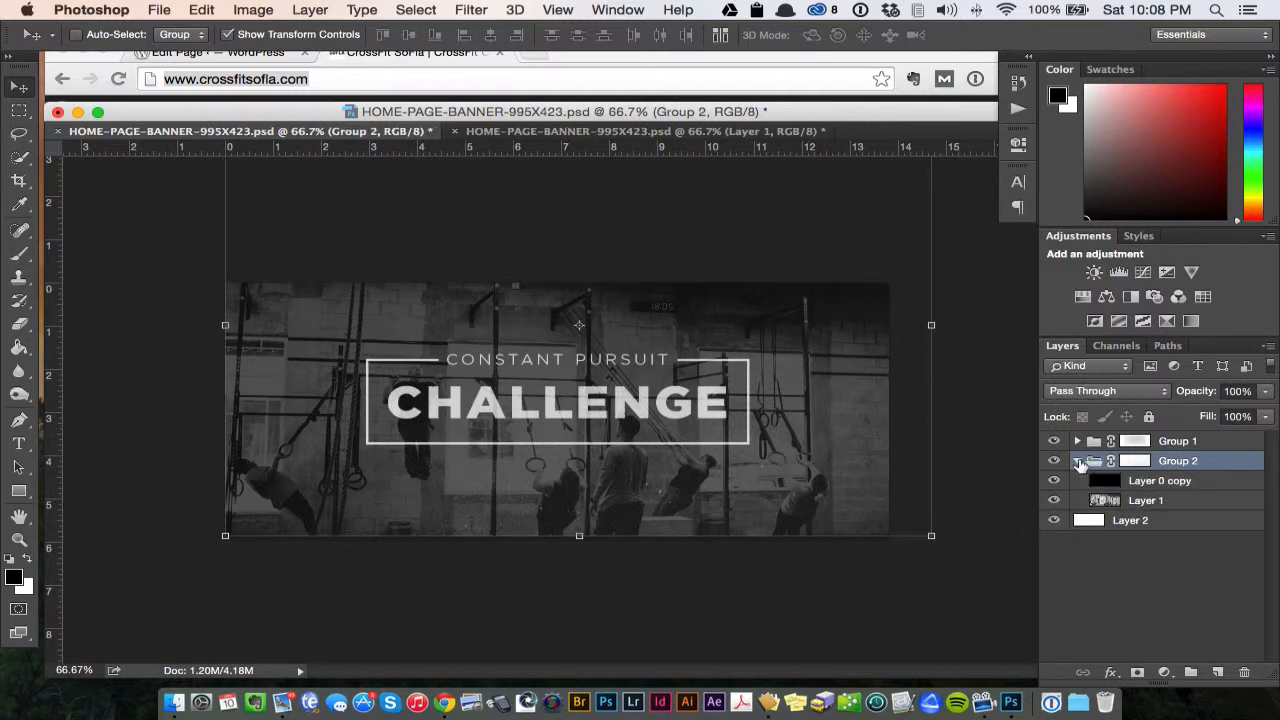
pyautogui.click(1077, 441)
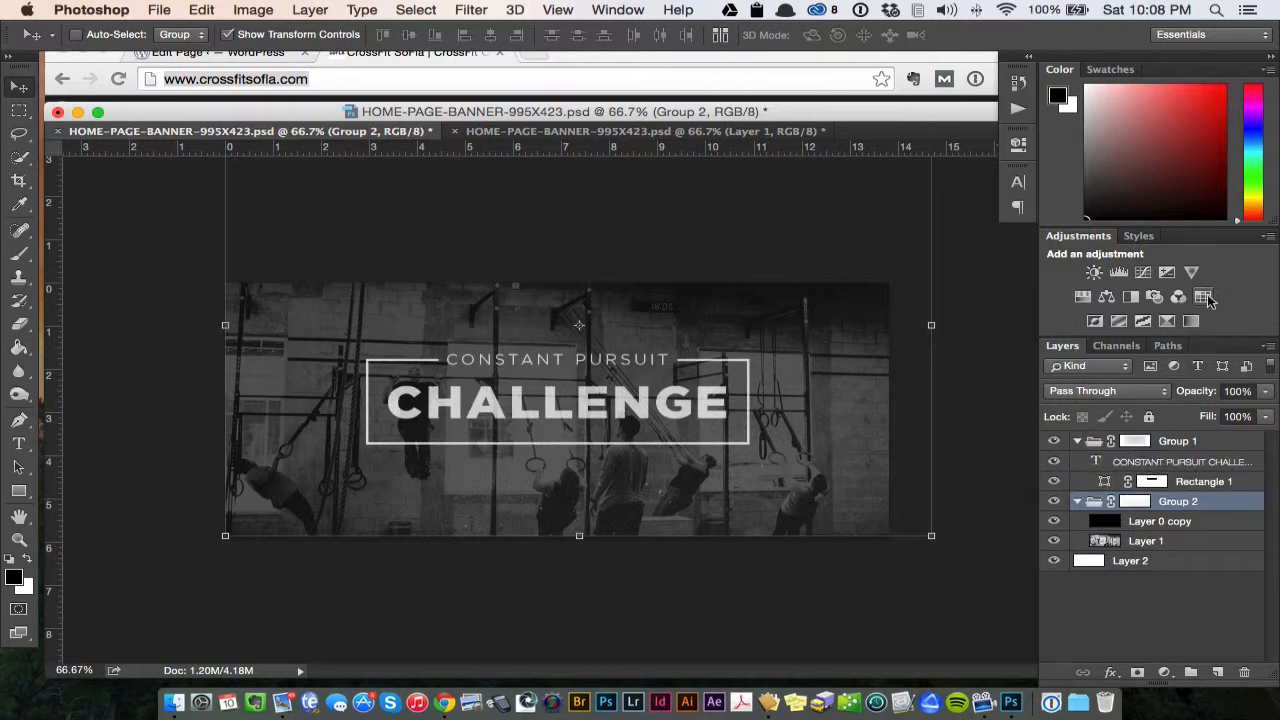
pyautogui.click(1077, 441)
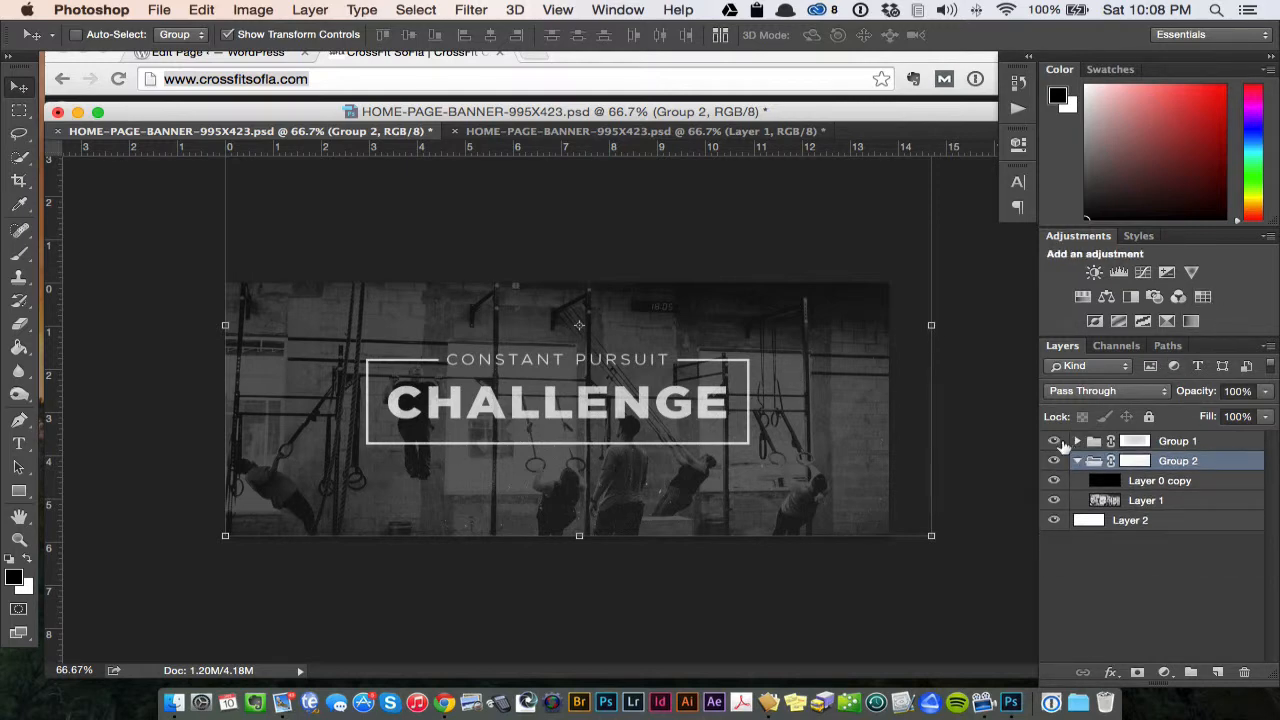
# - Hide and show Group 1 to check which parts of the banner belong to it
pyautogui.click(1055, 442)
pyautogui.click(1055, 442)
pyautogui.click(1055, 442)
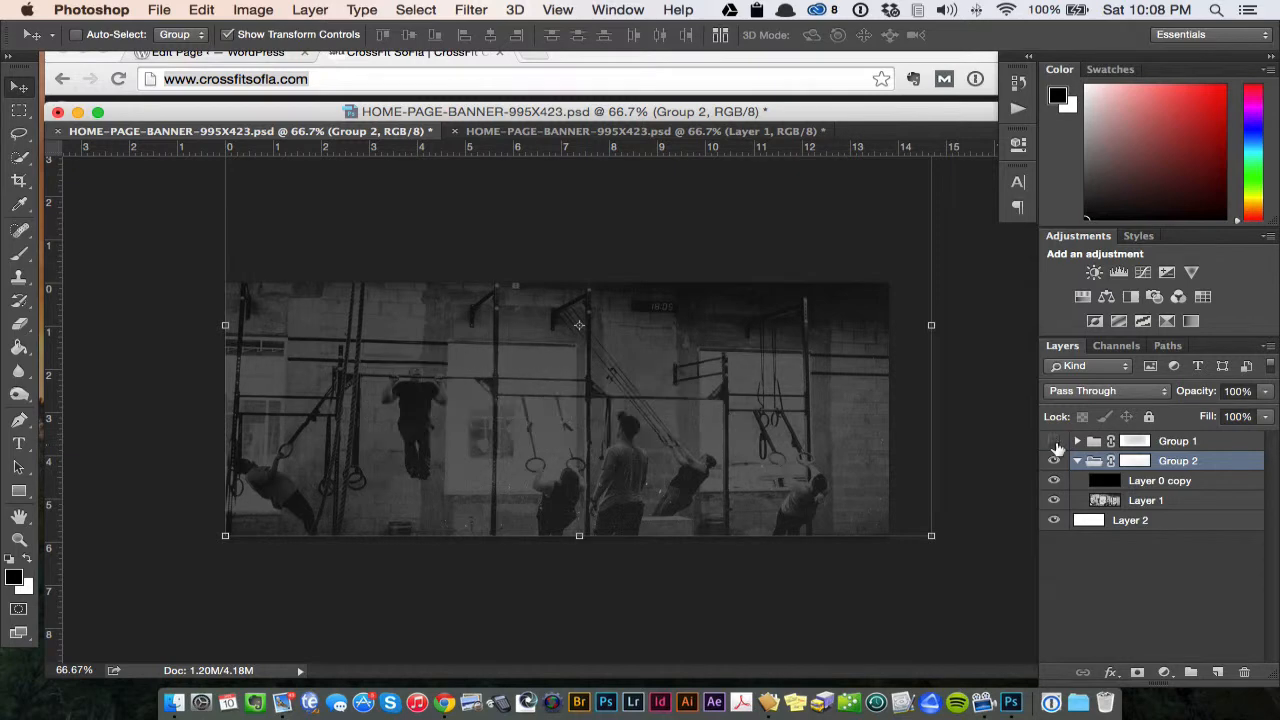
pyautogui.click(1212, 446)
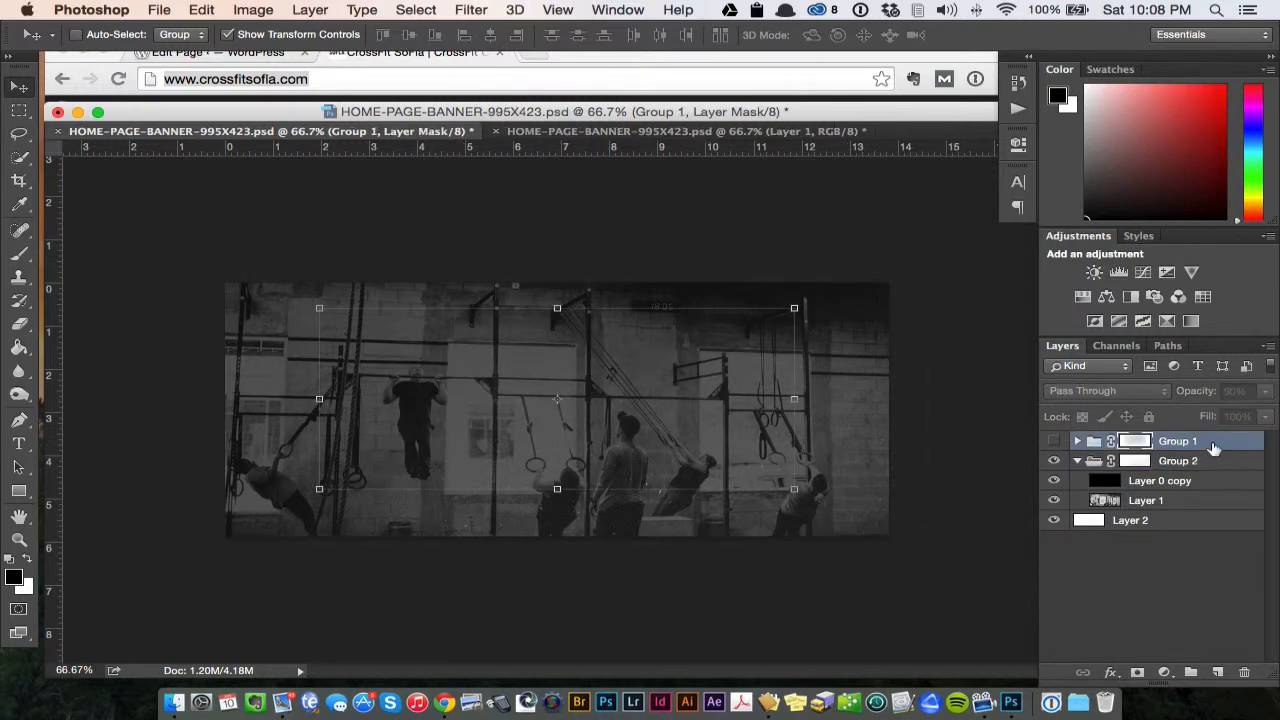
pyautogui.click(1056, 442)
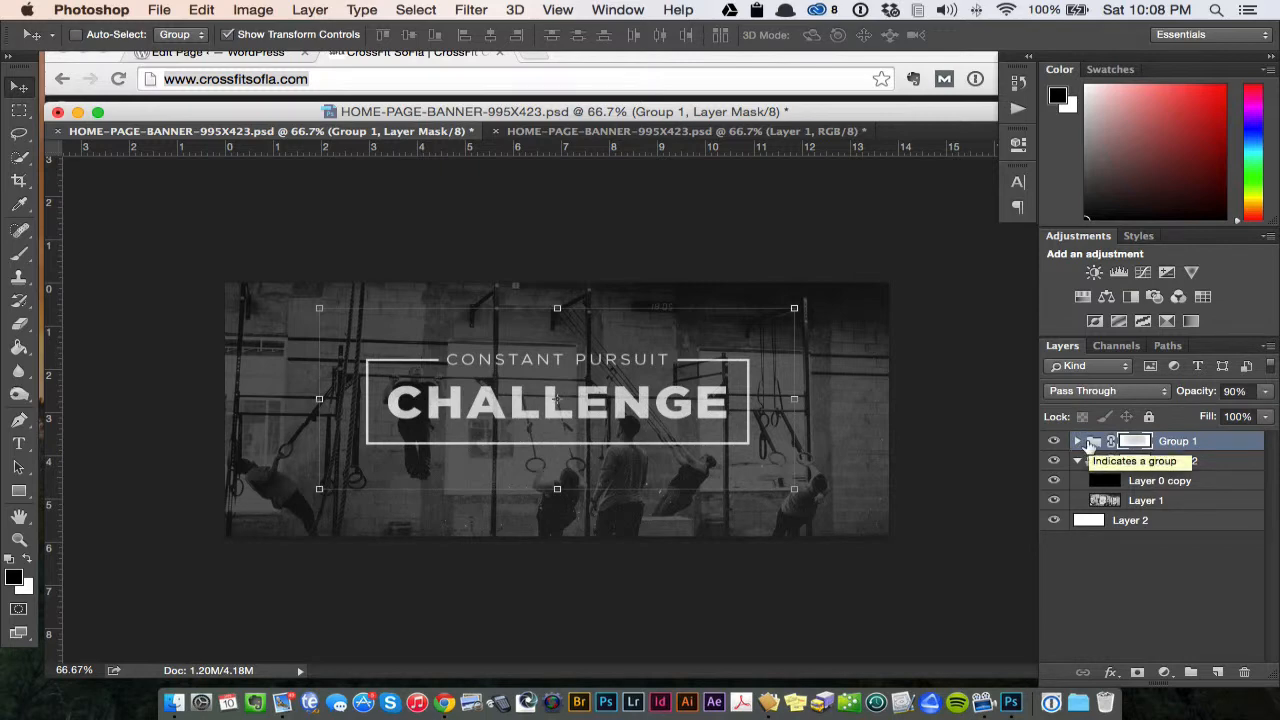
# - Shorten the headline's text box in Group 1 and replace the word CHALLENGE with TEXT
pyautogui.click(1078, 441)
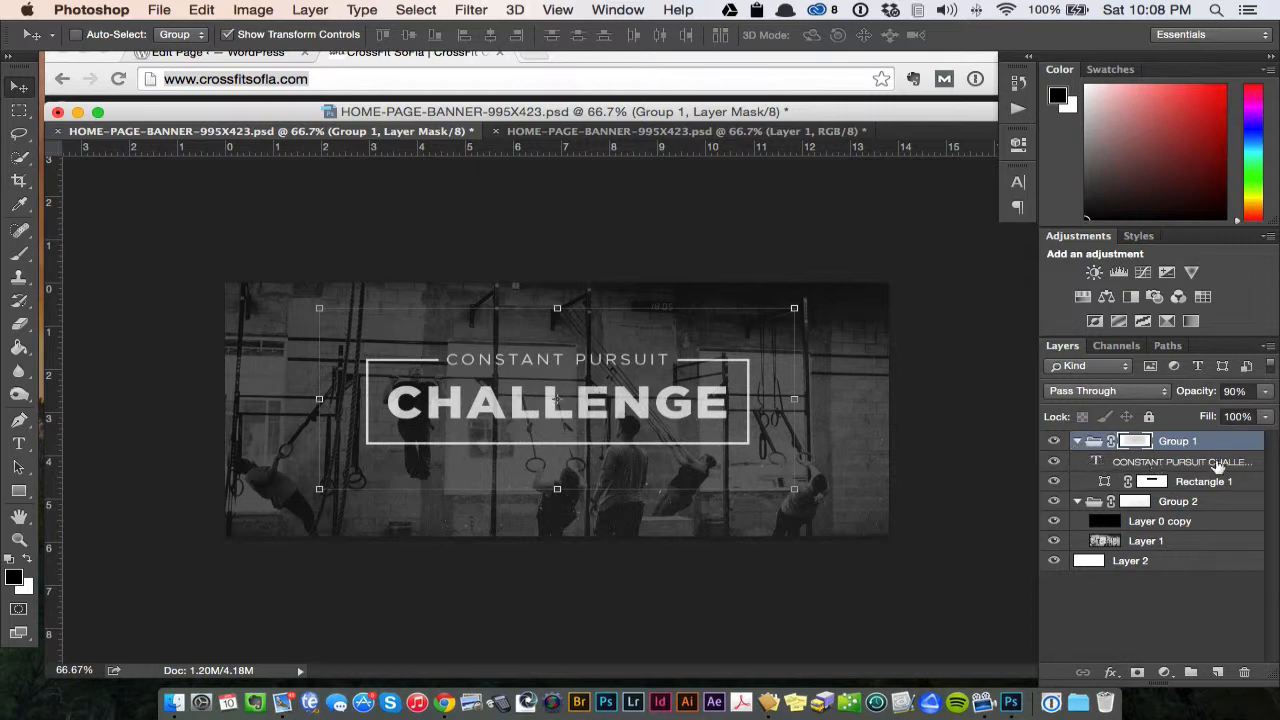
pyautogui.click(1194, 466)
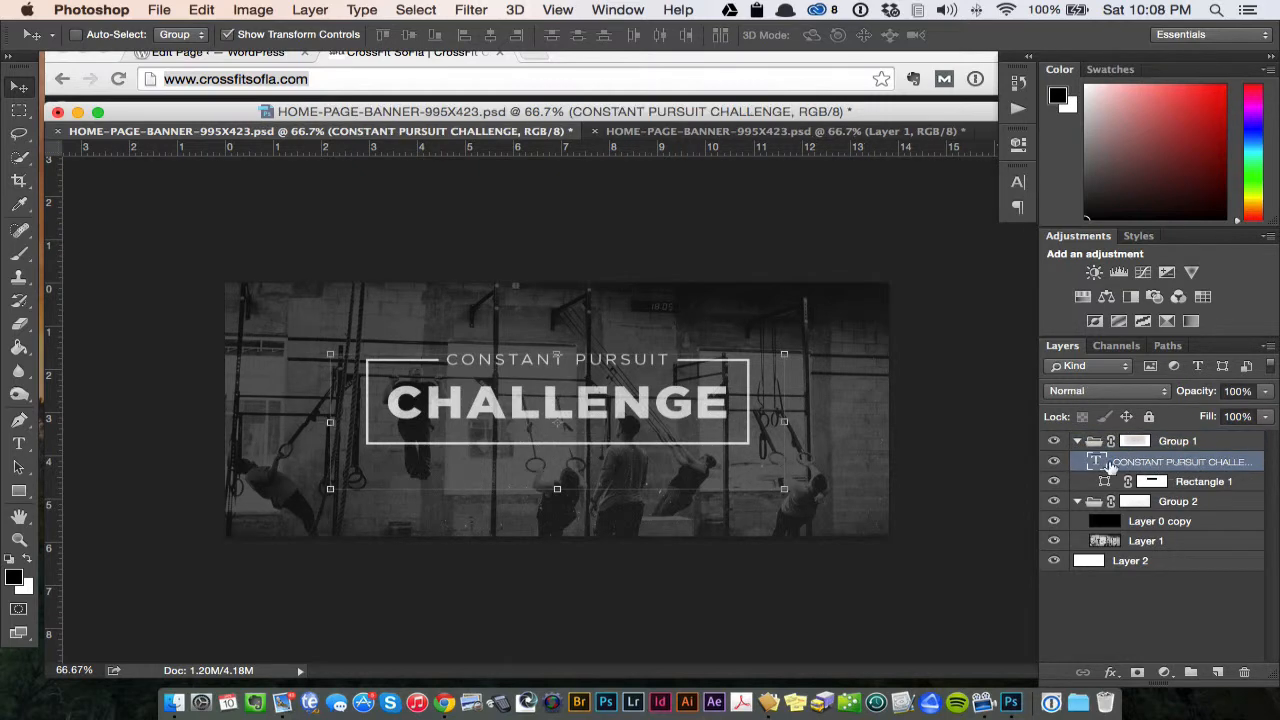
pyautogui.doubleClick(1096, 461)
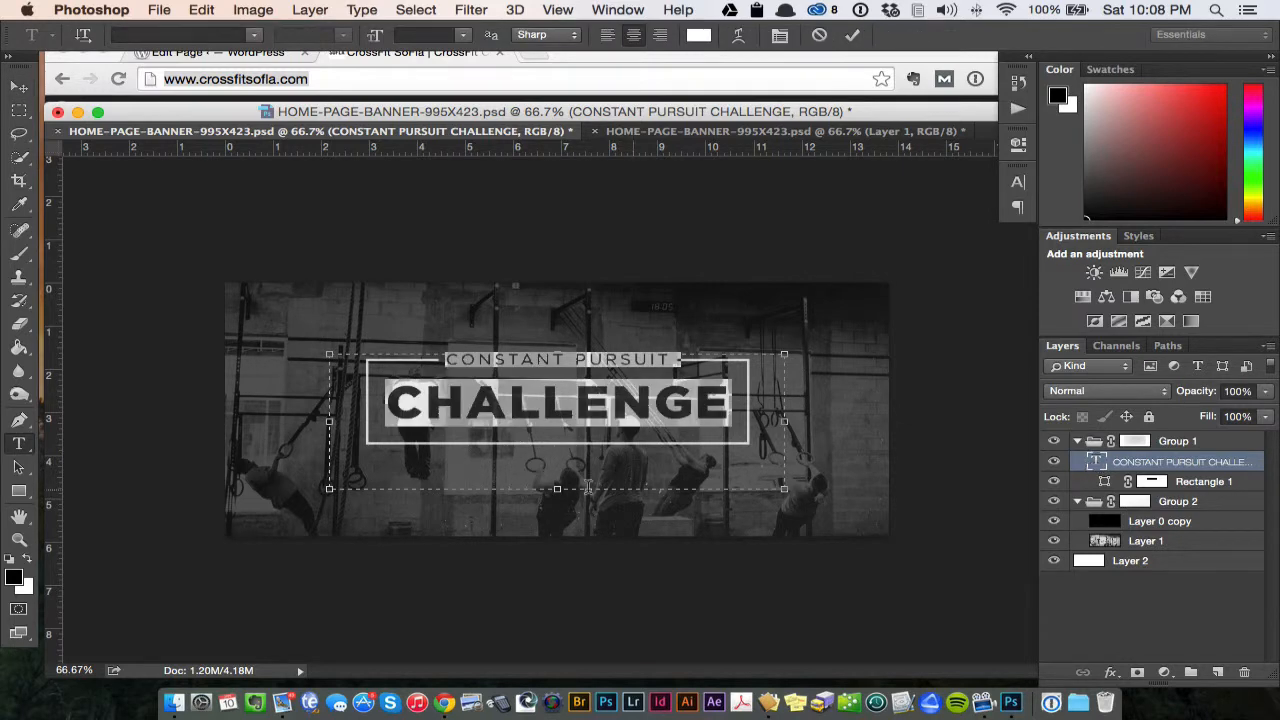
pyautogui.moveTo(560, 488); pyautogui.dragTo(566, 450)
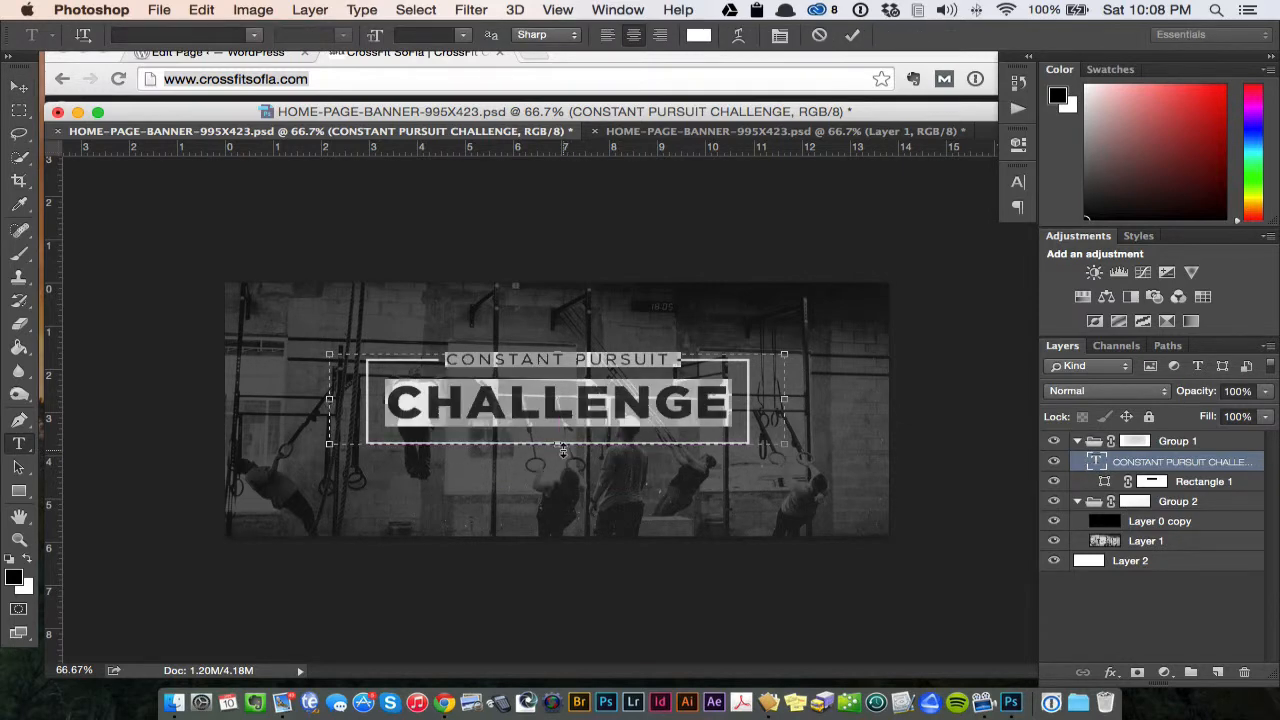
pyautogui.click(511, 396)
pyautogui.moveTo(390, 400); pyautogui.dragTo(728, 408)
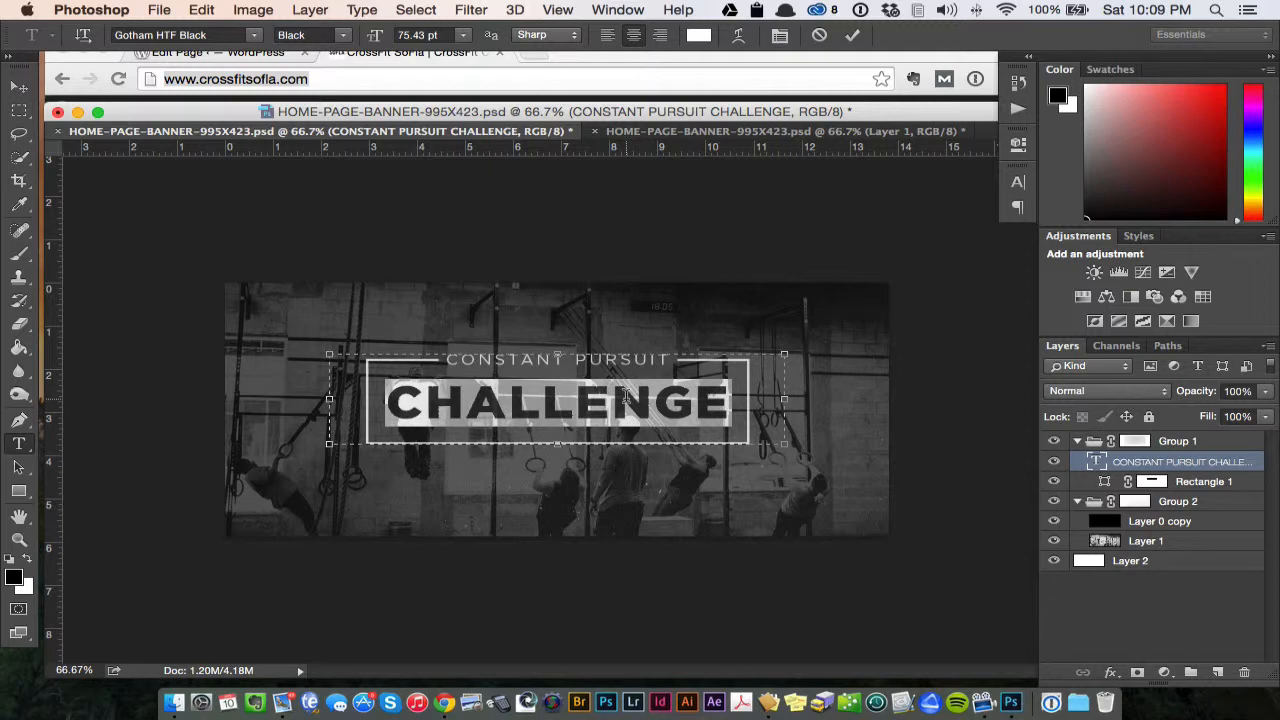
pyautogui.write('TEXT')
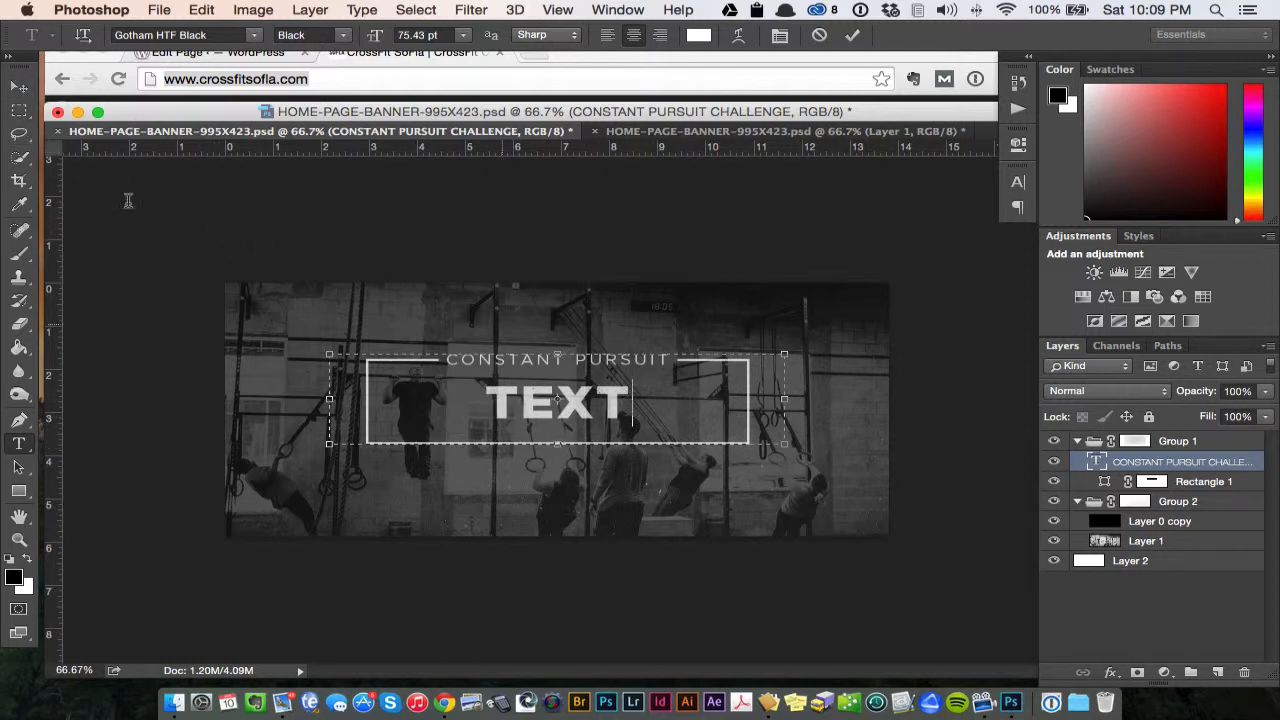
pyautogui.click(19, 88)
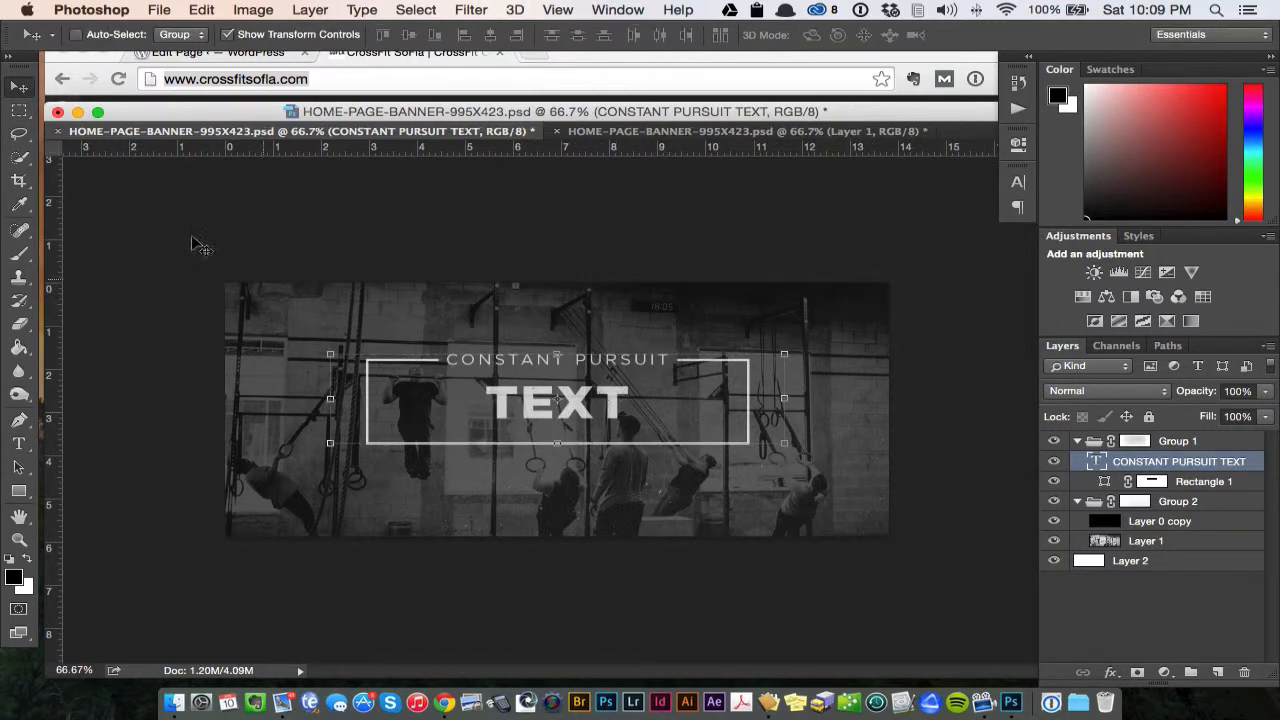
# - Delete the Rectangle 1 frame around the banner headline
pyautogui.press('super+equal')
pyautogui.press('super+equal')
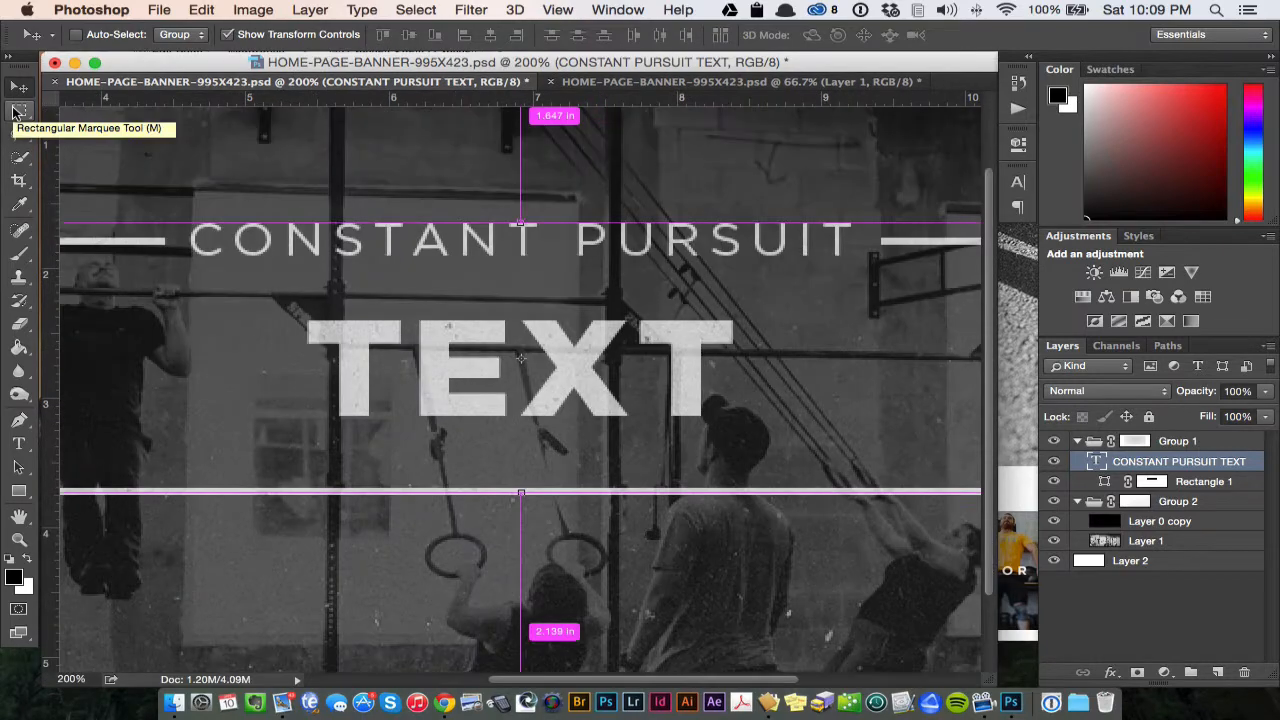
pyautogui.press('super+minus')
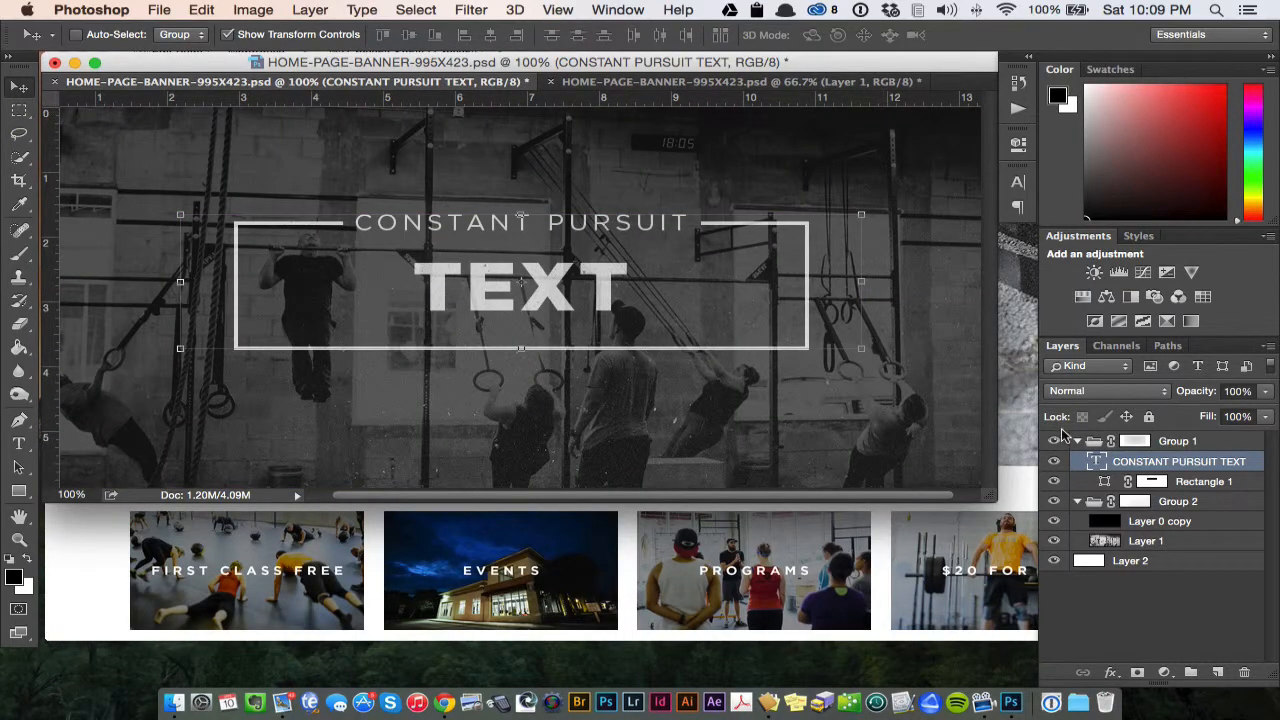
pyautogui.click(1188, 484)
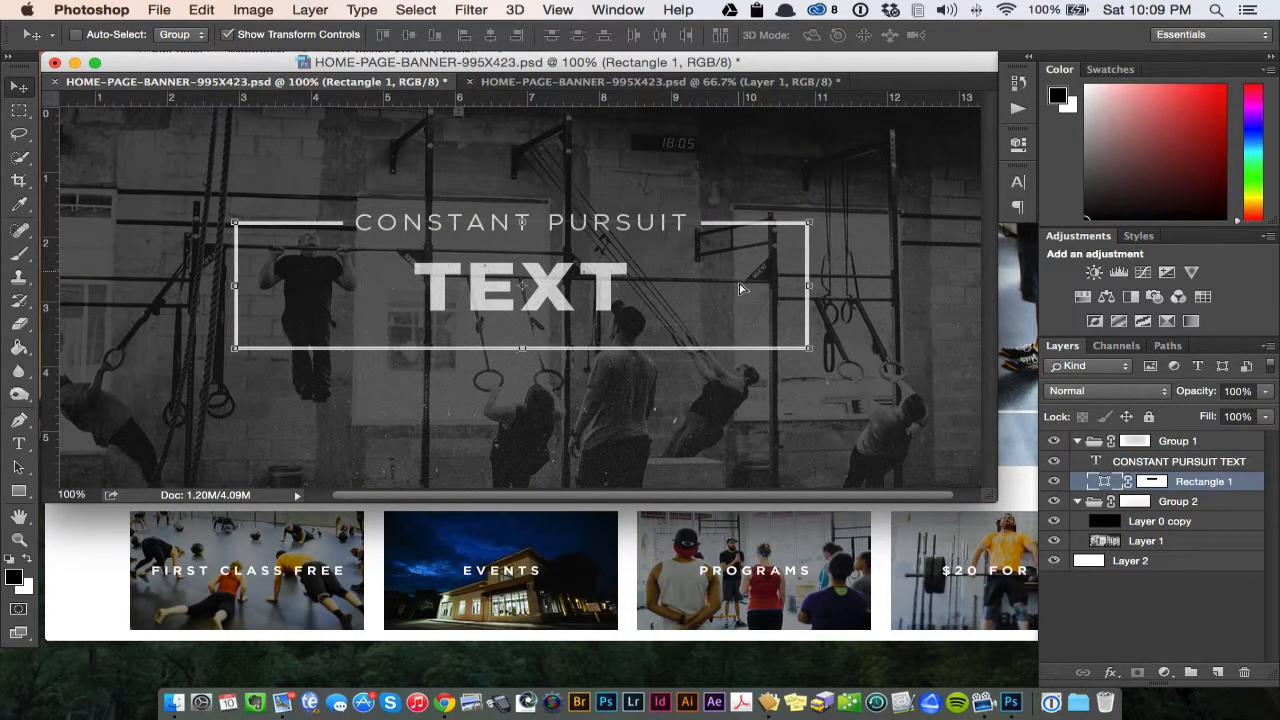
pyautogui.moveTo(740, 289); pyautogui.dragTo(705, 384)
pyautogui.press('BackSpace')
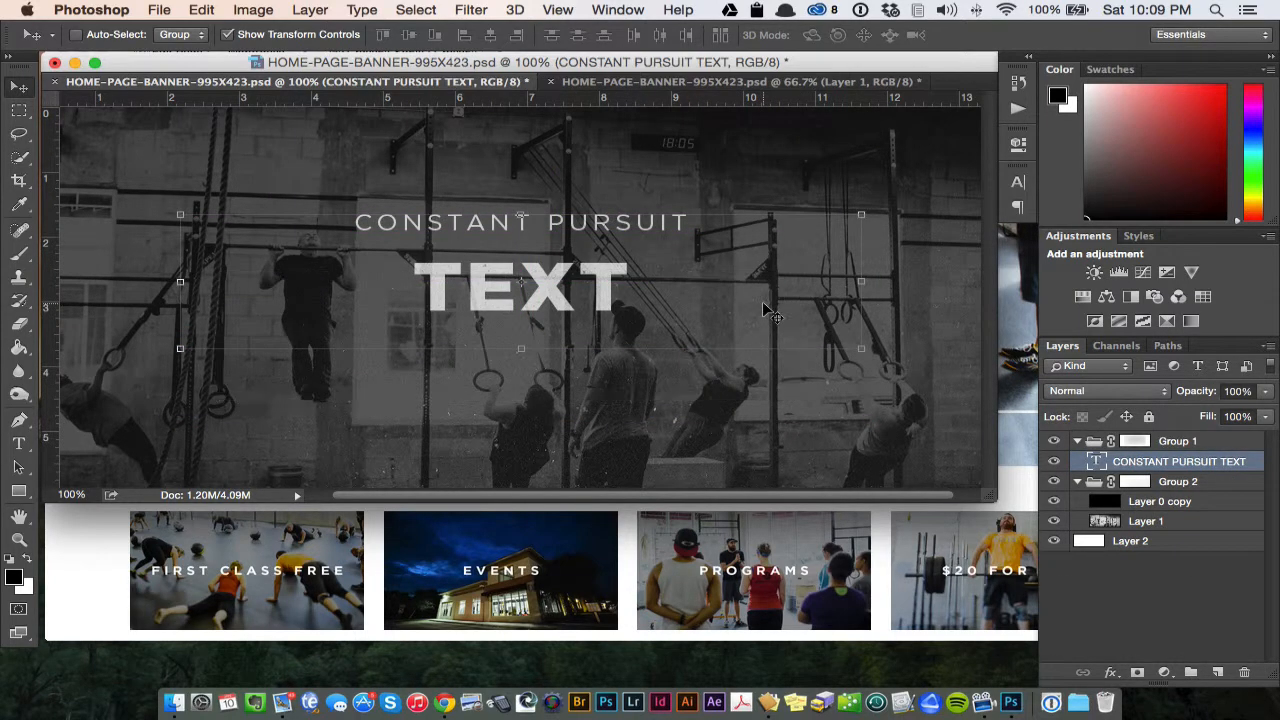
# - Undo the frame deletion and the headline edits, back to the original CHALLENGE wording
pyautogui.press('alt+super+z')
pyautogui.press('alt+super+z')
pyautogui.press('alt+super+z')
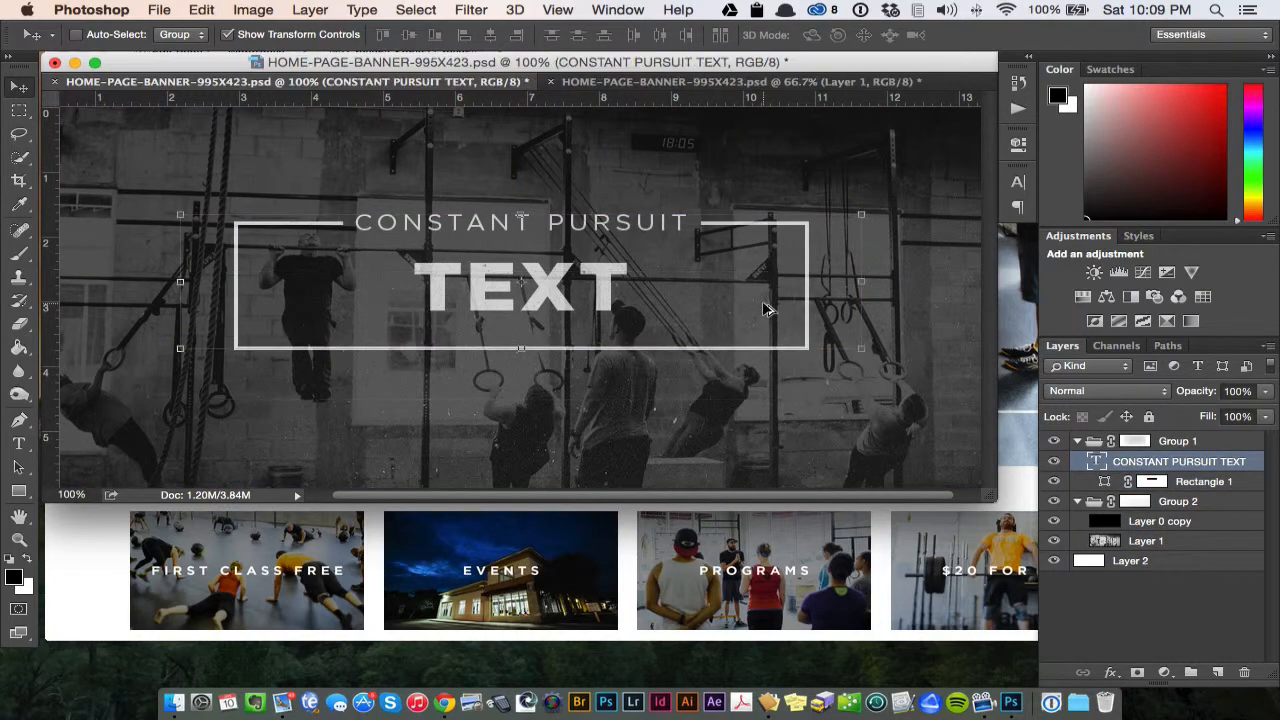
pyautogui.press('super+minus')
pyautogui.press('super+equal')
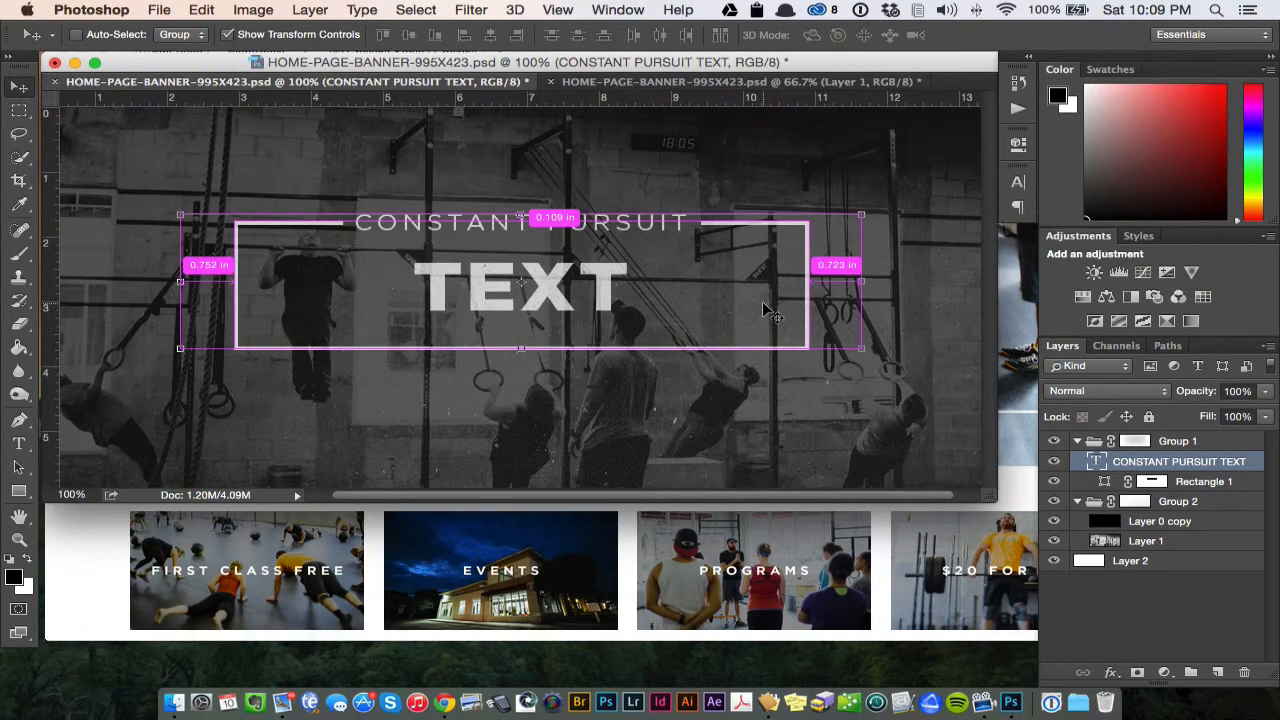
pyautogui.press('super+equal')
pyautogui.press('super+minus')
pyautogui.press('shift+super+z')
pyautogui.press('shift+super+z')
pyautogui.press('shift+super+z')
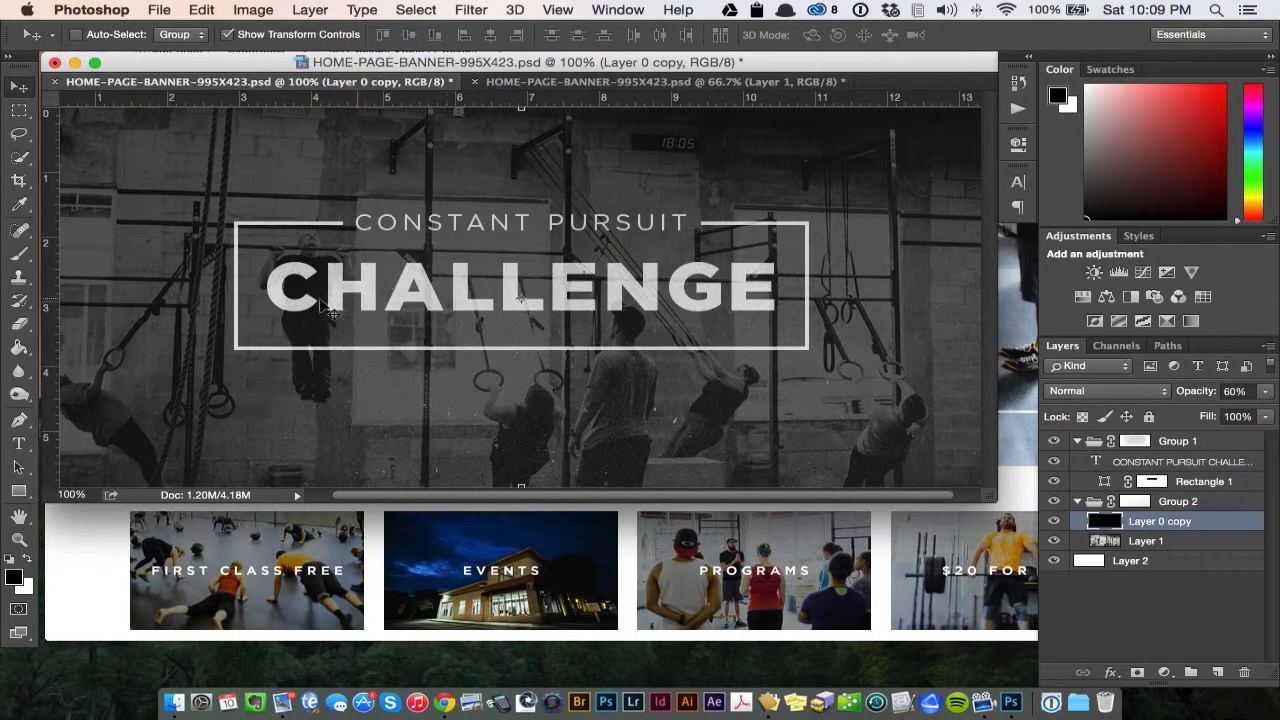
# - Highlight the word CHALLENGE with the Type tool to view its font settings, and inspect the headline up close
pyautogui.click(18, 443)
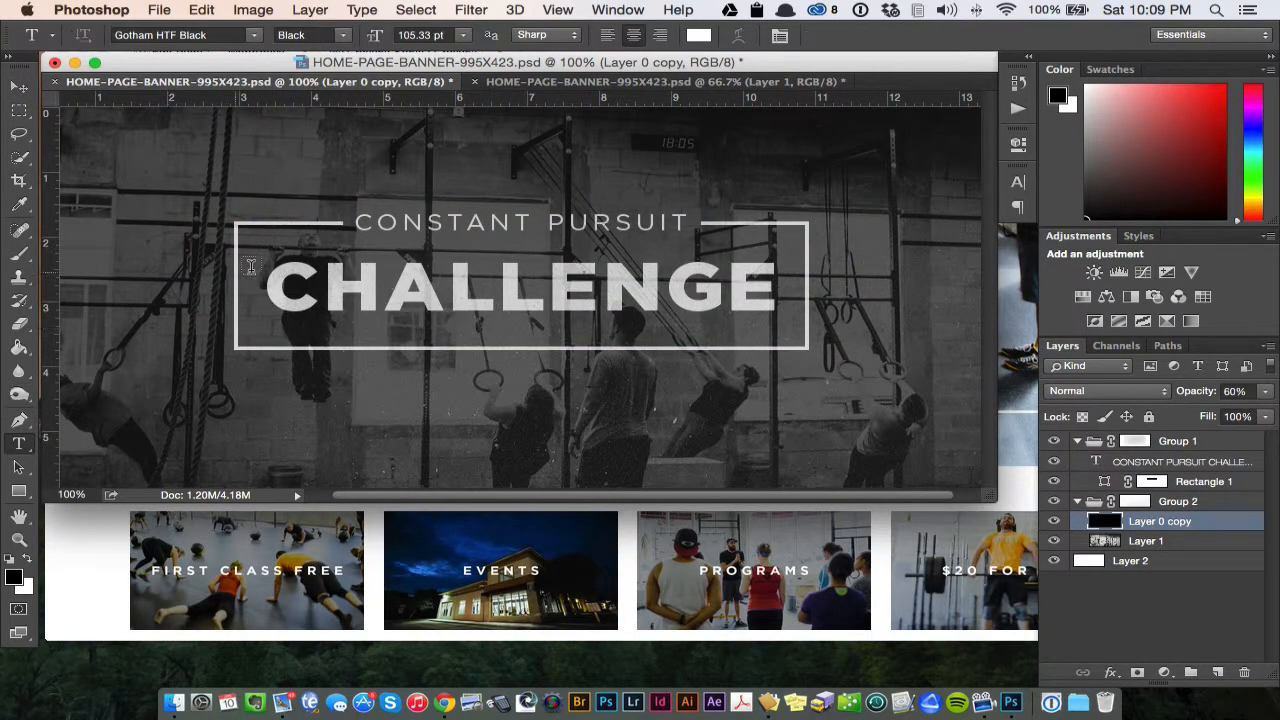
pyautogui.moveTo(262, 286); pyautogui.dragTo(782, 286)
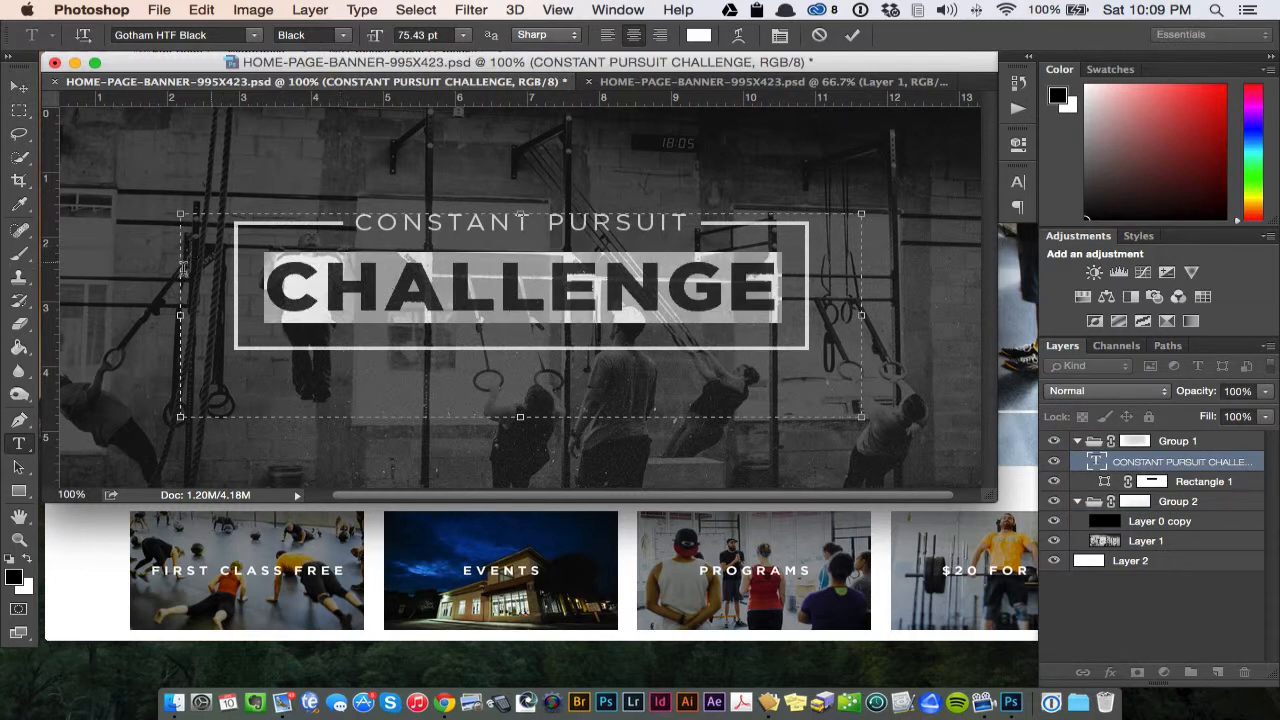
pyautogui.click(19, 87)
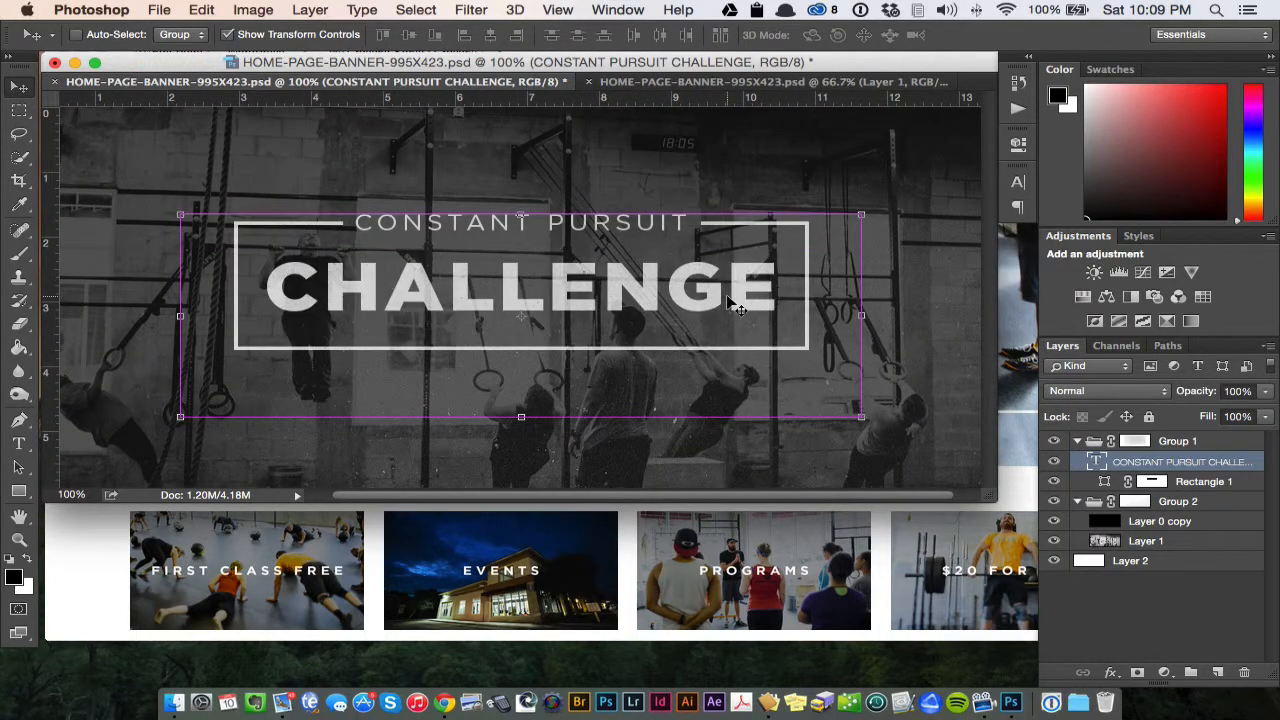
pyautogui.press('super+plus')
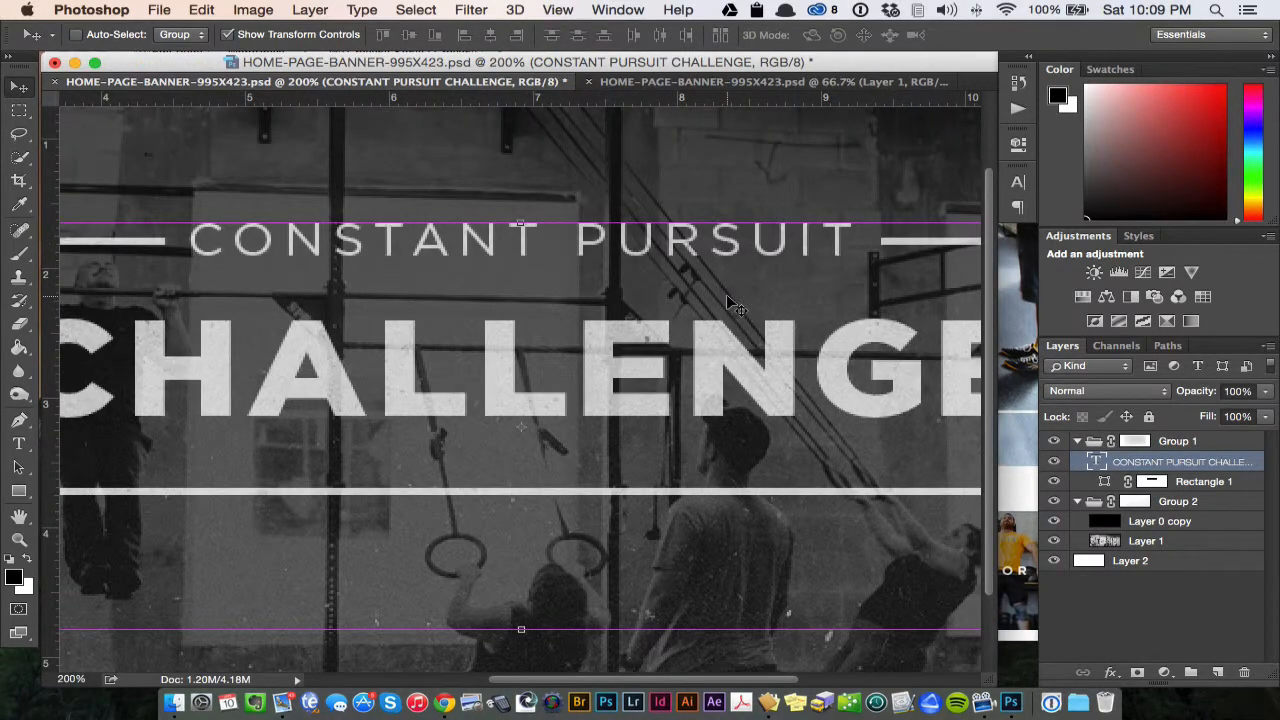
pyautogui.press('super+minus')
pyautogui.press('super+minus')
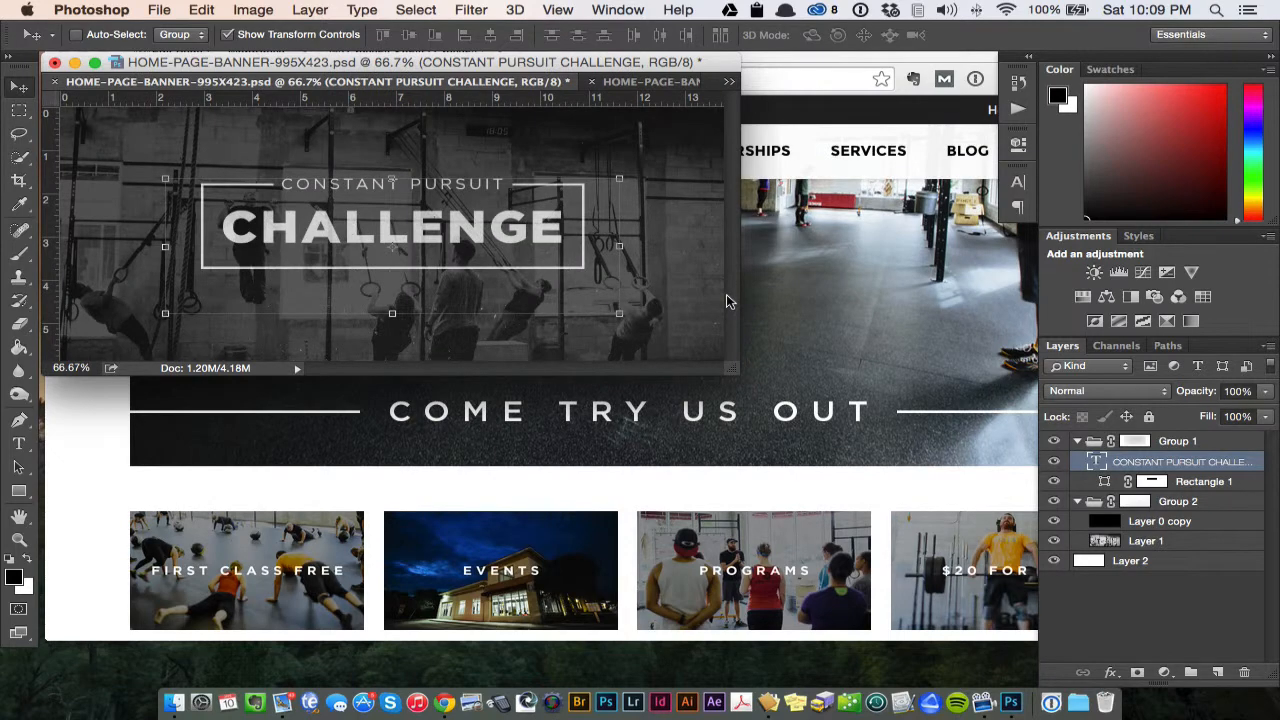
pyautogui.press('super+plus')
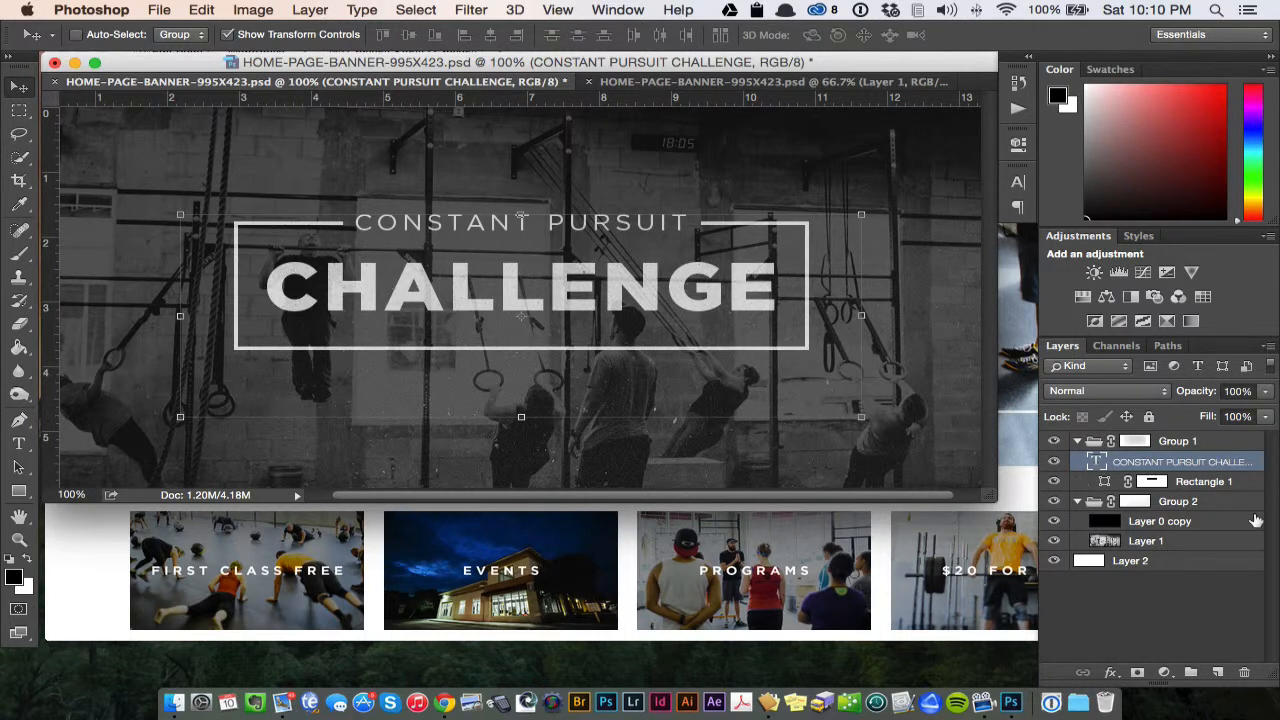
# - Collapse Group 1 and select the black overlay, Layer 0 copy, inside Group 2
pyautogui.click(1077, 442)
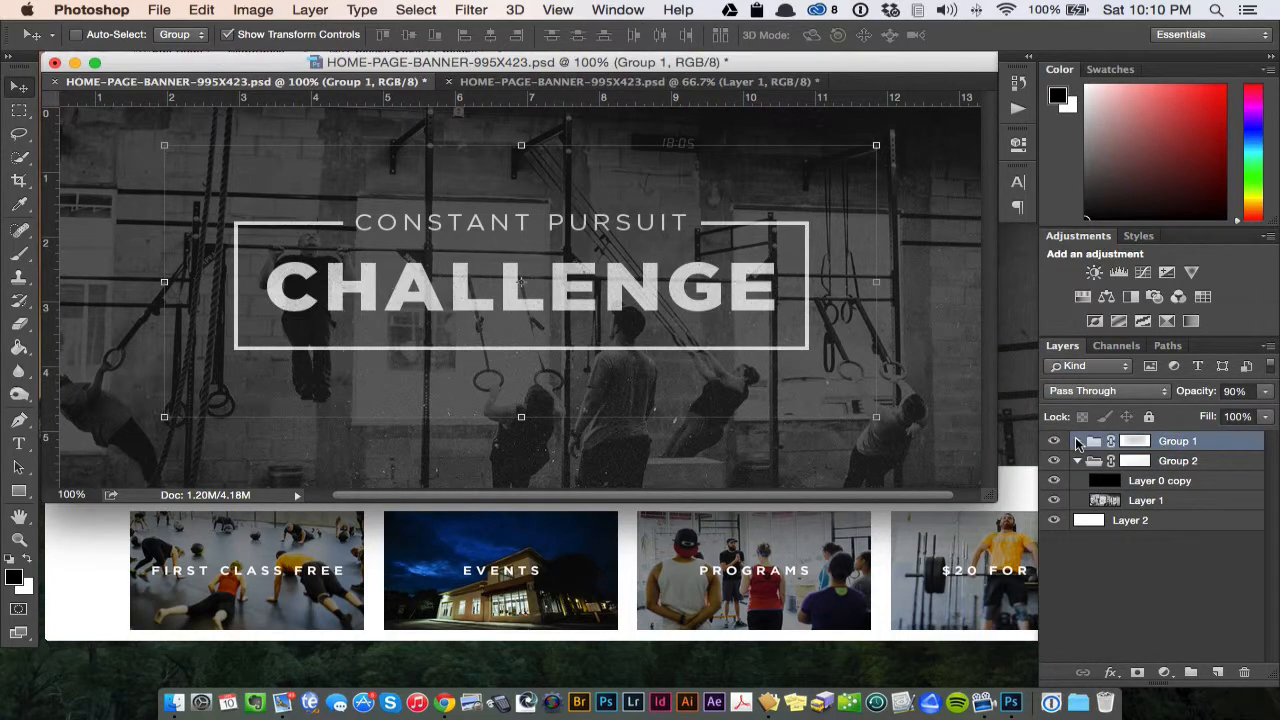
pyautogui.press('super+minus')
pyautogui.press('super+equal')
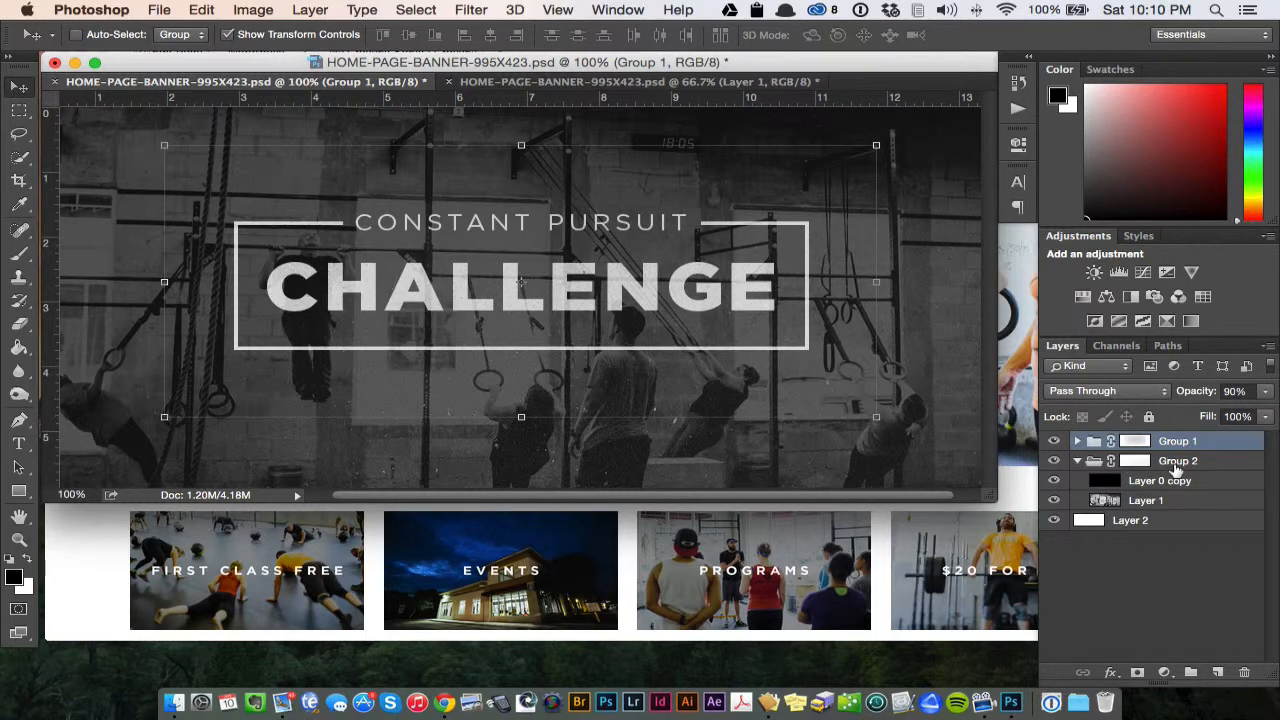
pyautogui.click(1094, 466)
pyautogui.click(1076, 461)
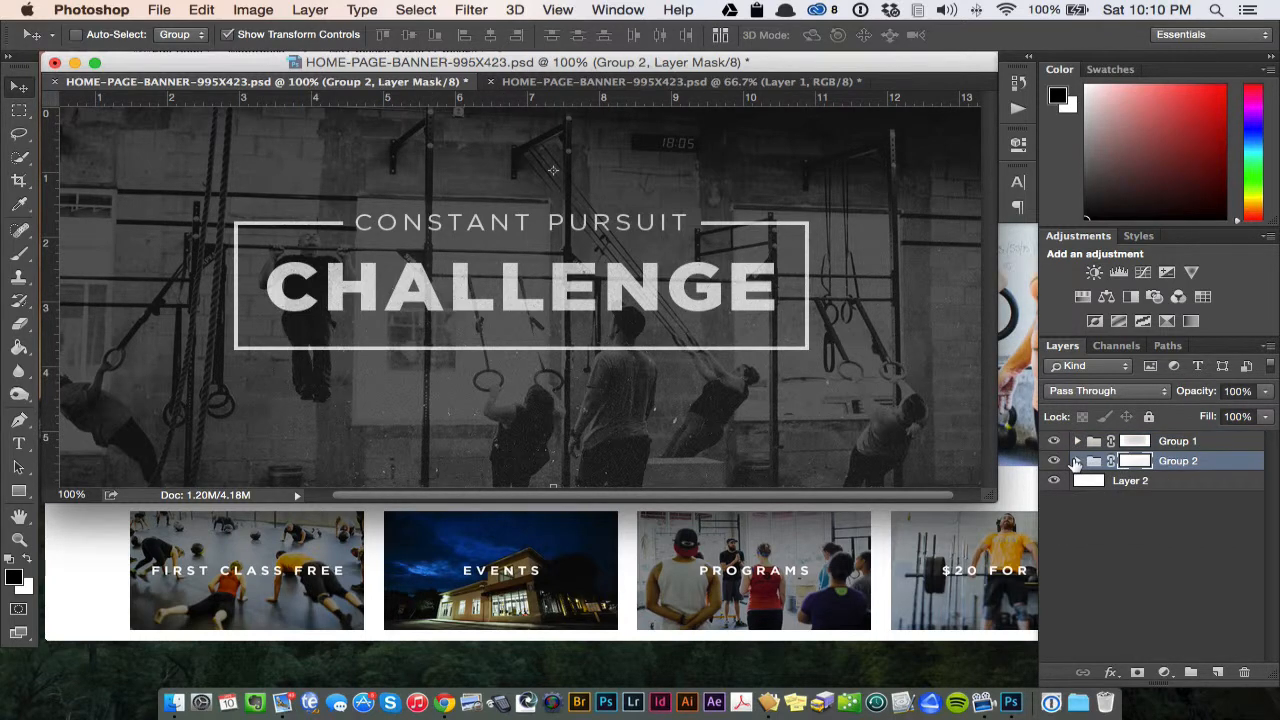
pyautogui.click(1076, 461)
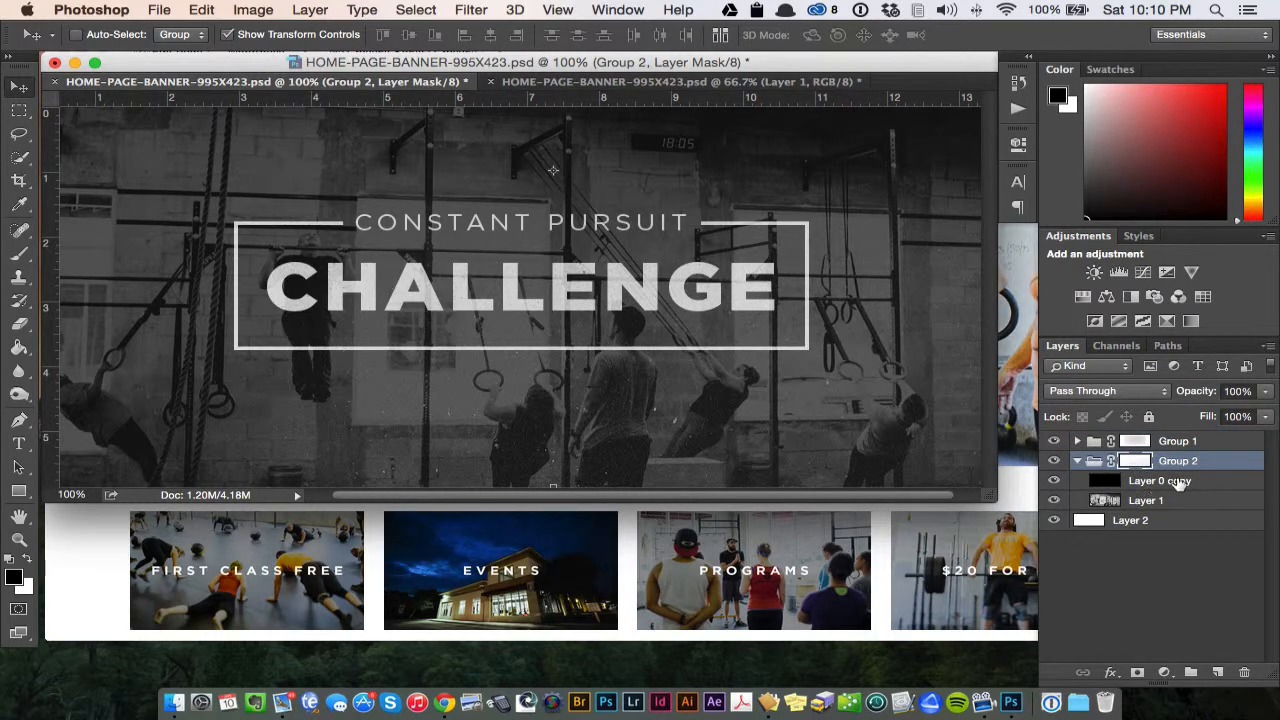
pyautogui.click(1178, 482)
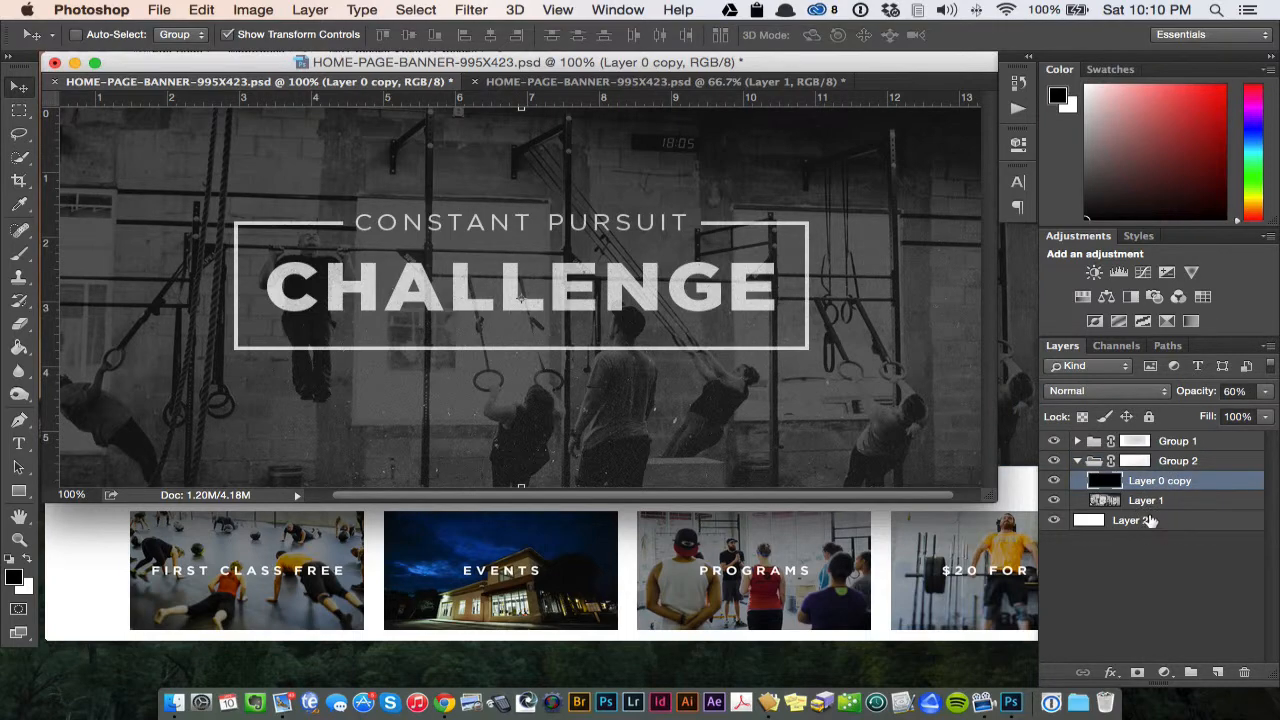
# - Compare the banner with the black overlay, Layer 0 copy, hidden and shown, and select the photo layer, Layer 1
pyautogui.click(1054, 481)
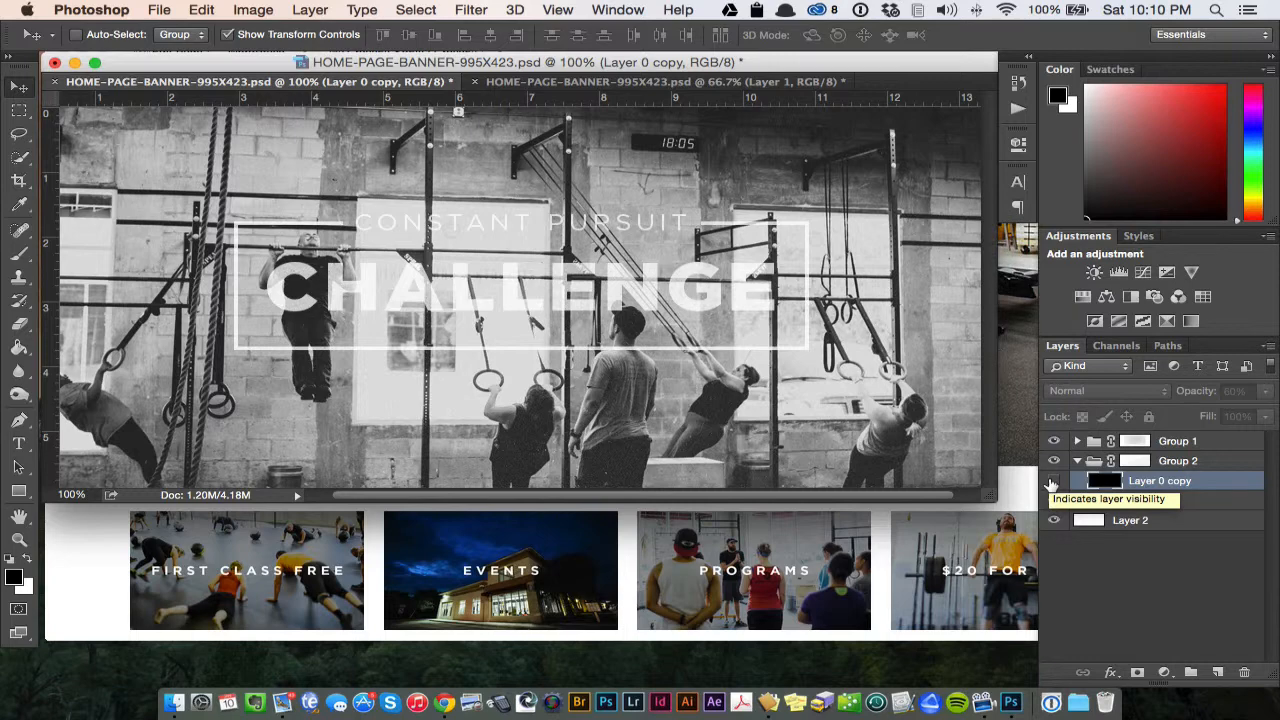
pyautogui.click(1053, 481)
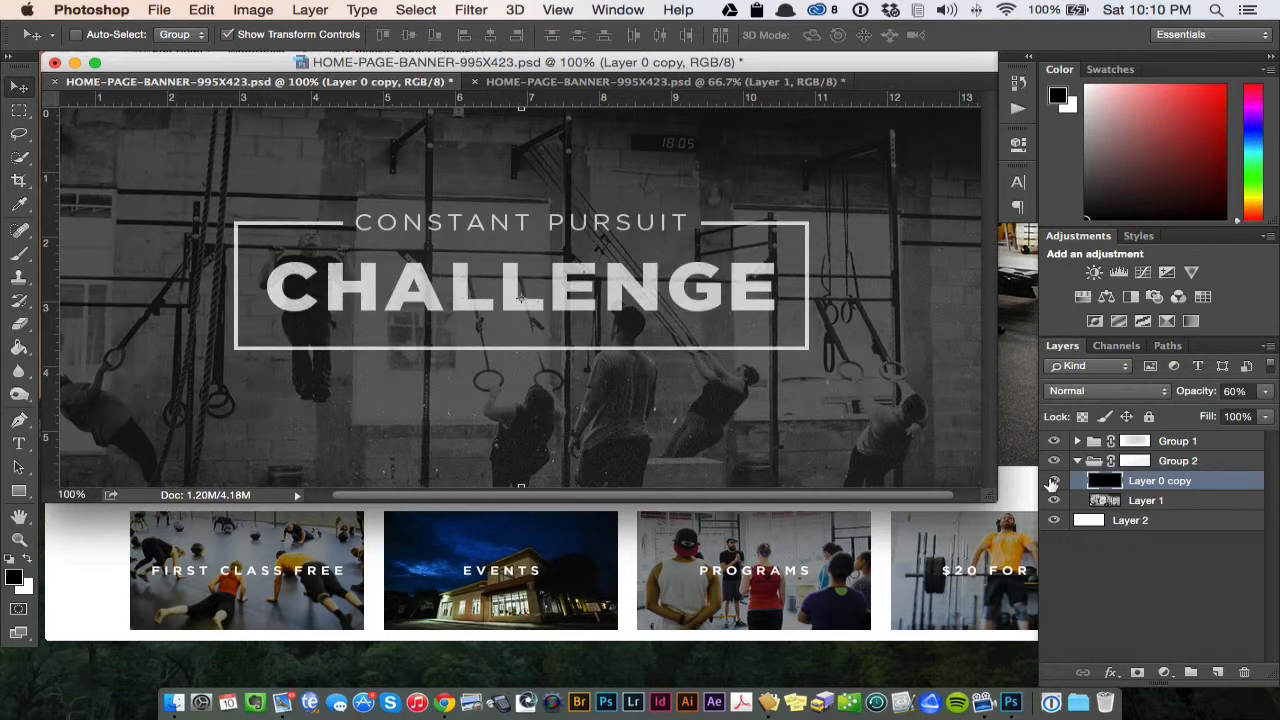
pyautogui.click(1232, 503)
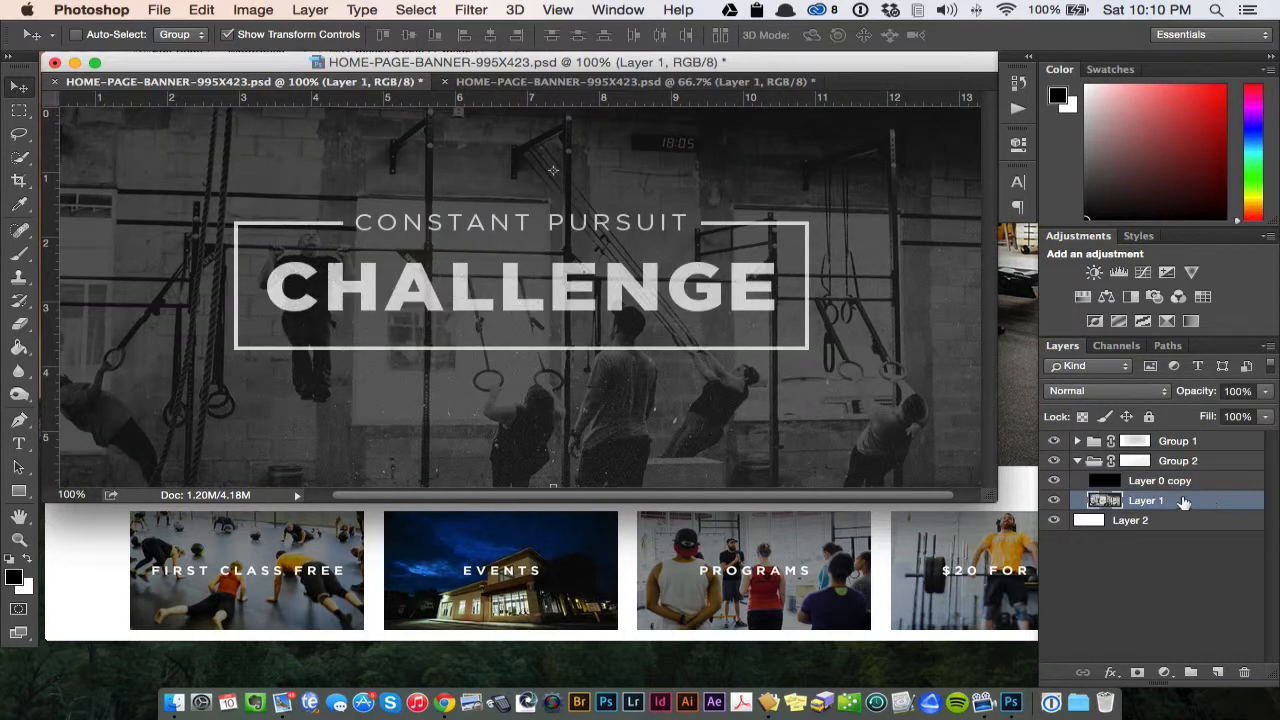
pyautogui.click(1053, 481)
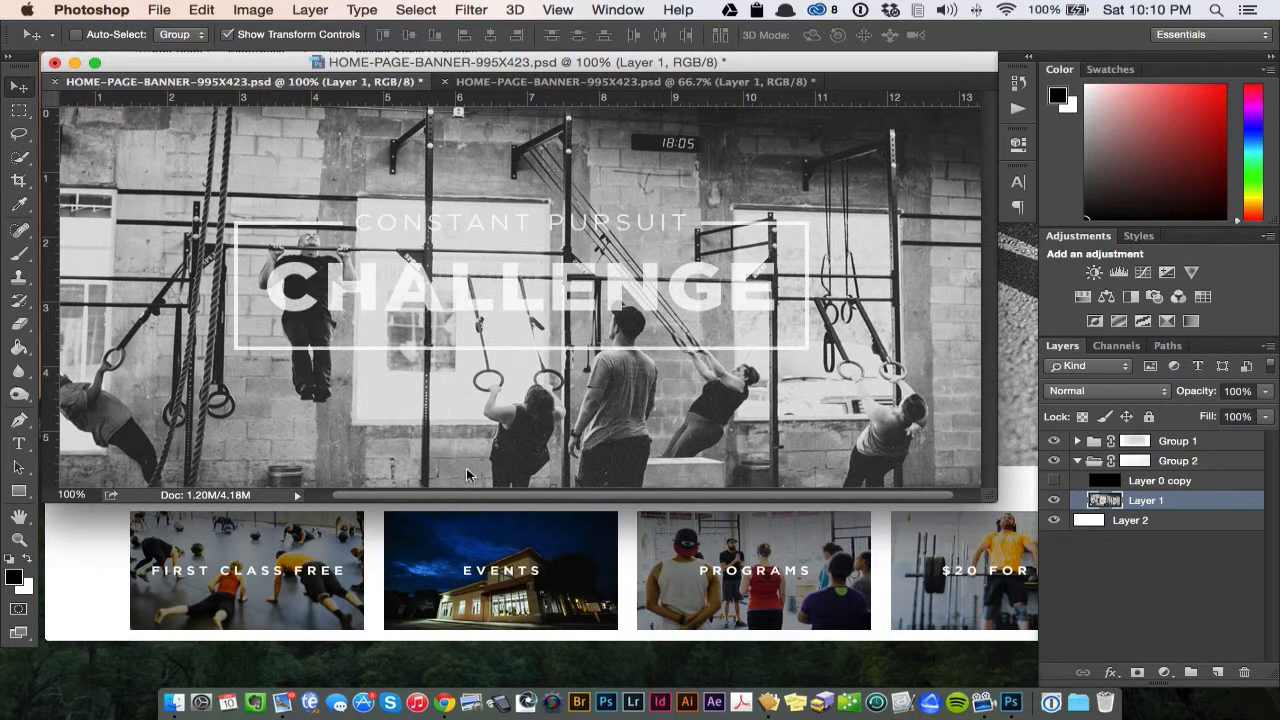
pyautogui.moveTo(983, 497); pyautogui.dragTo(1038, 570)
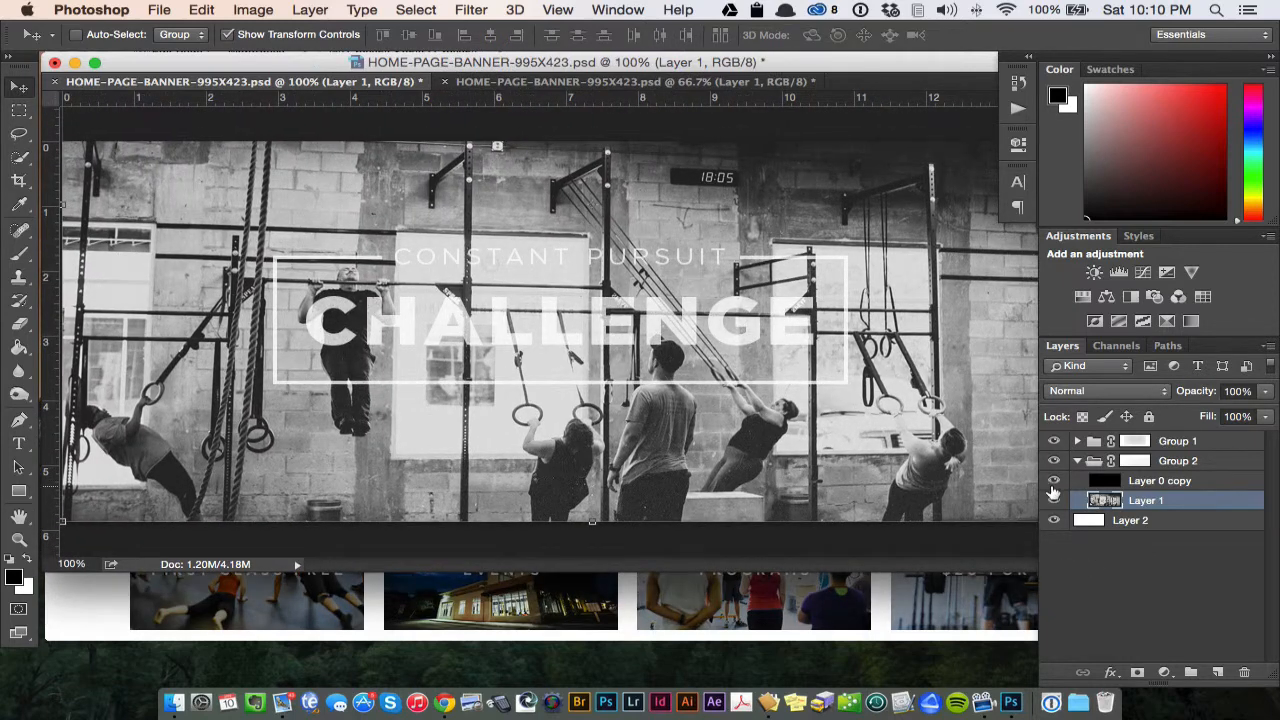
pyautogui.click(1053, 480)
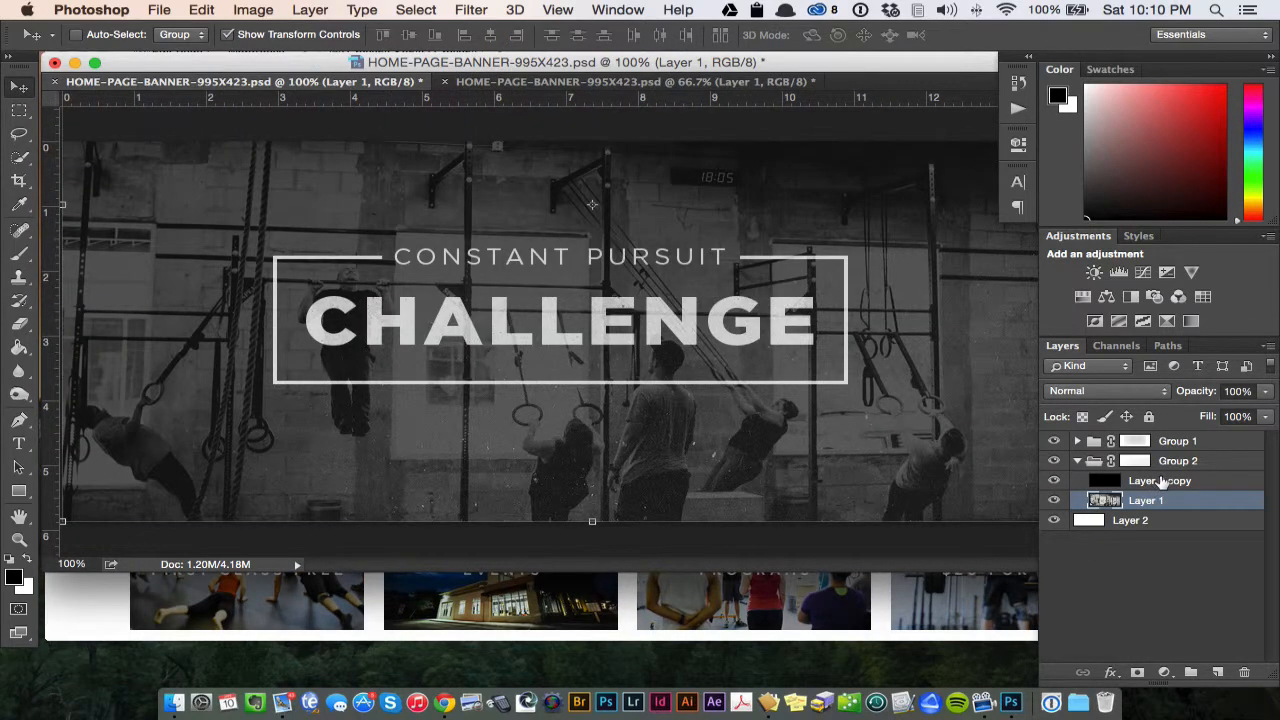
# - Collapse and reopen Group 2, and select the photo layer, Layer 1, inside it
pyautogui.click(1198, 601)
pyautogui.click(1077, 461)
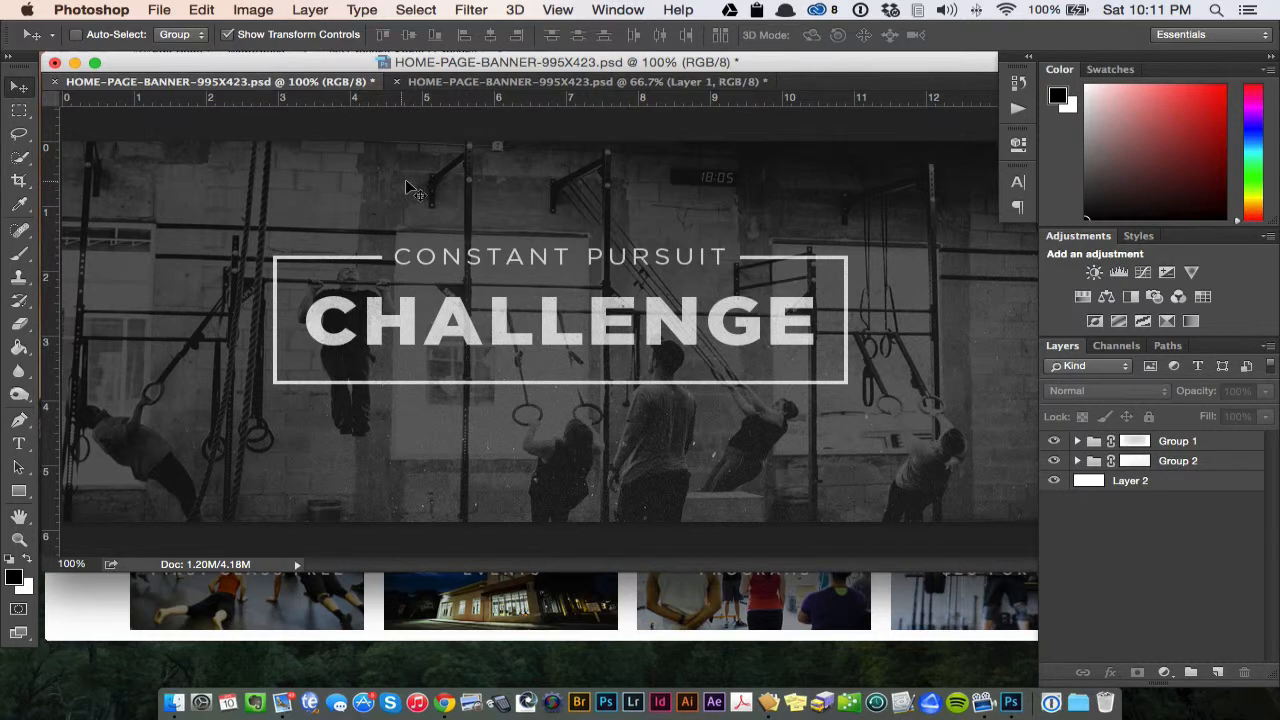
pyautogui.click(1077, 461)
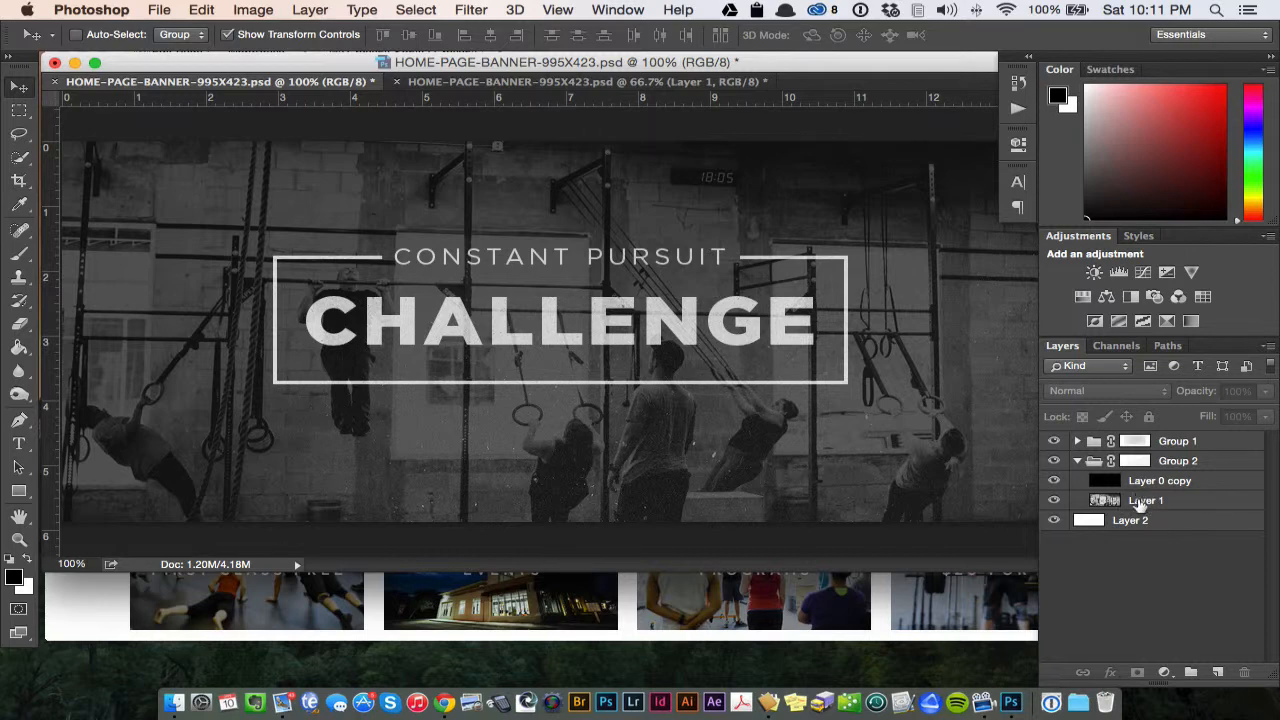
pyautogui.click(1173, 506)
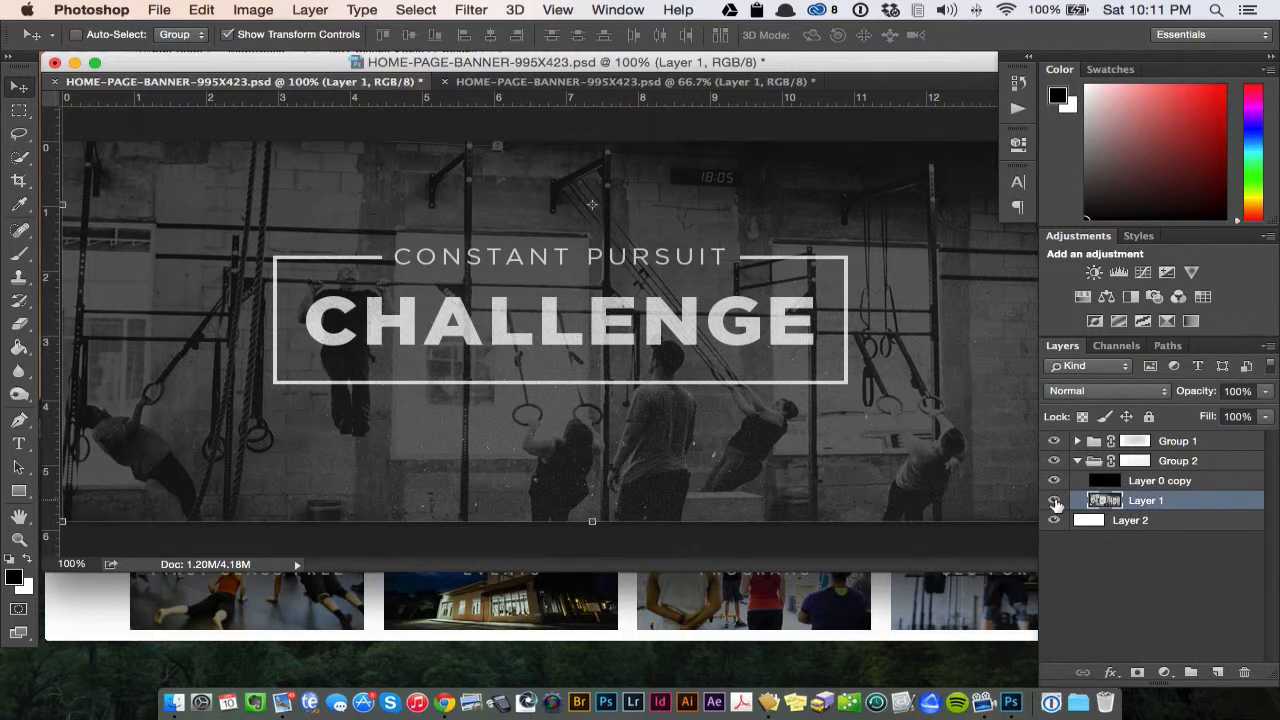
# - Close the CHALLENGE banner without saving and enlarge the window of the COME TRY US OUT banner
pyautogui.press('super+minus')
pyautogui.press('super+minus')
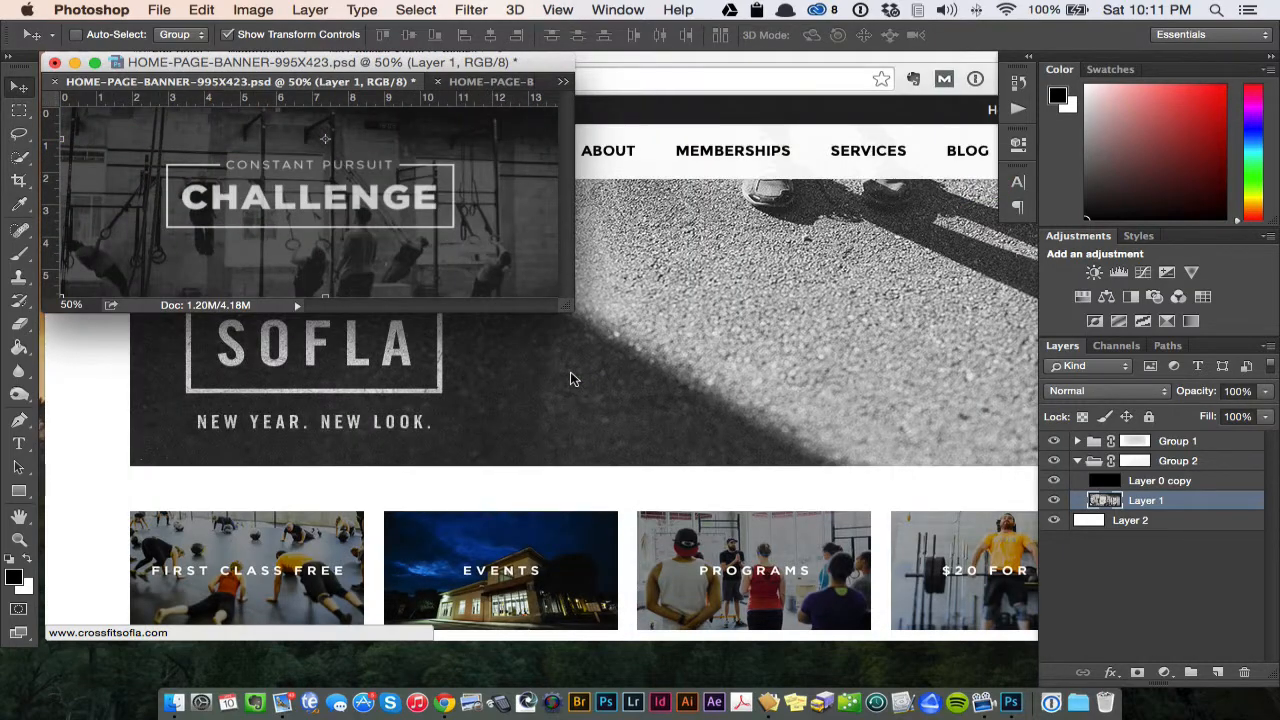
pyautogui.press('super+equal')
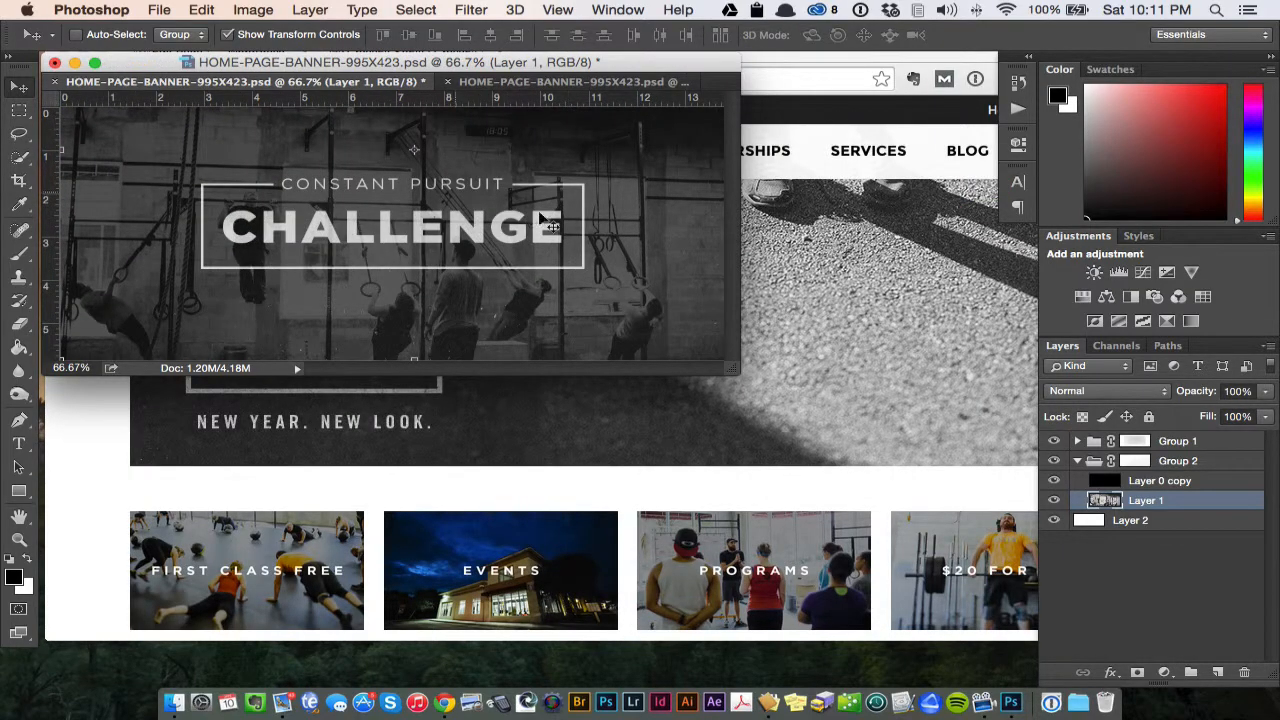
pyautogui.press('super+w')
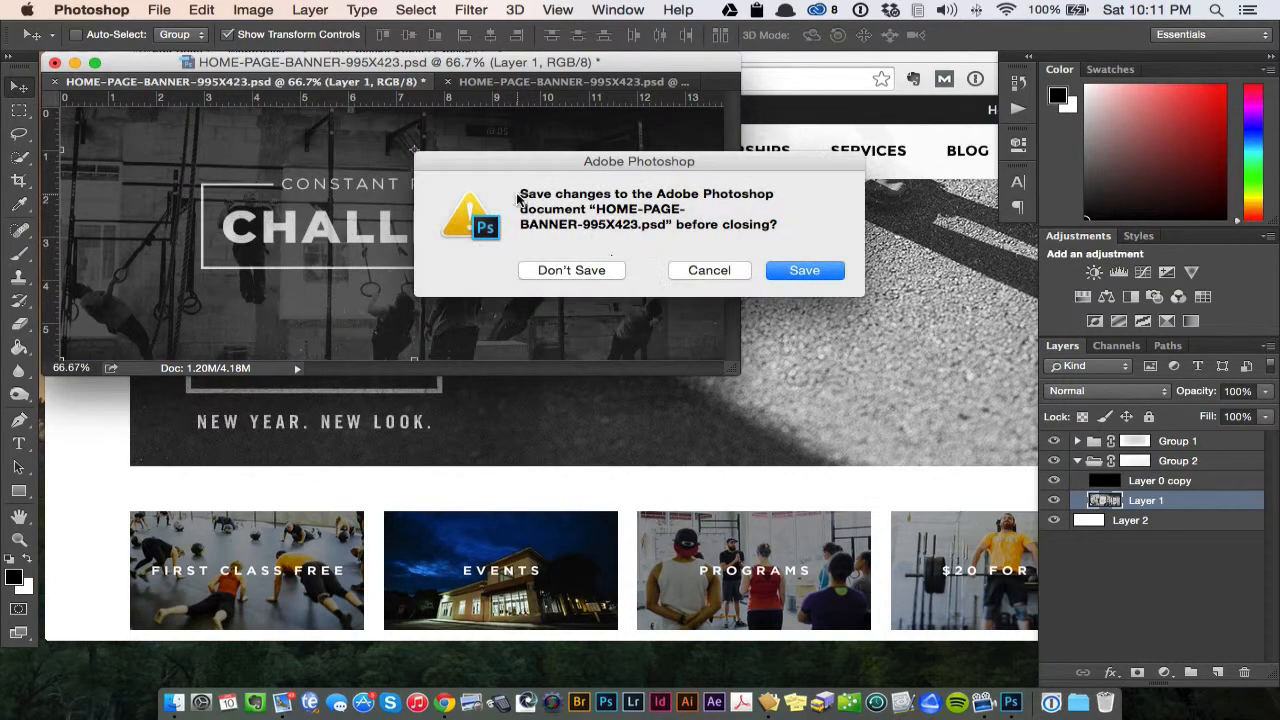
pyautogui.click(571, 271)
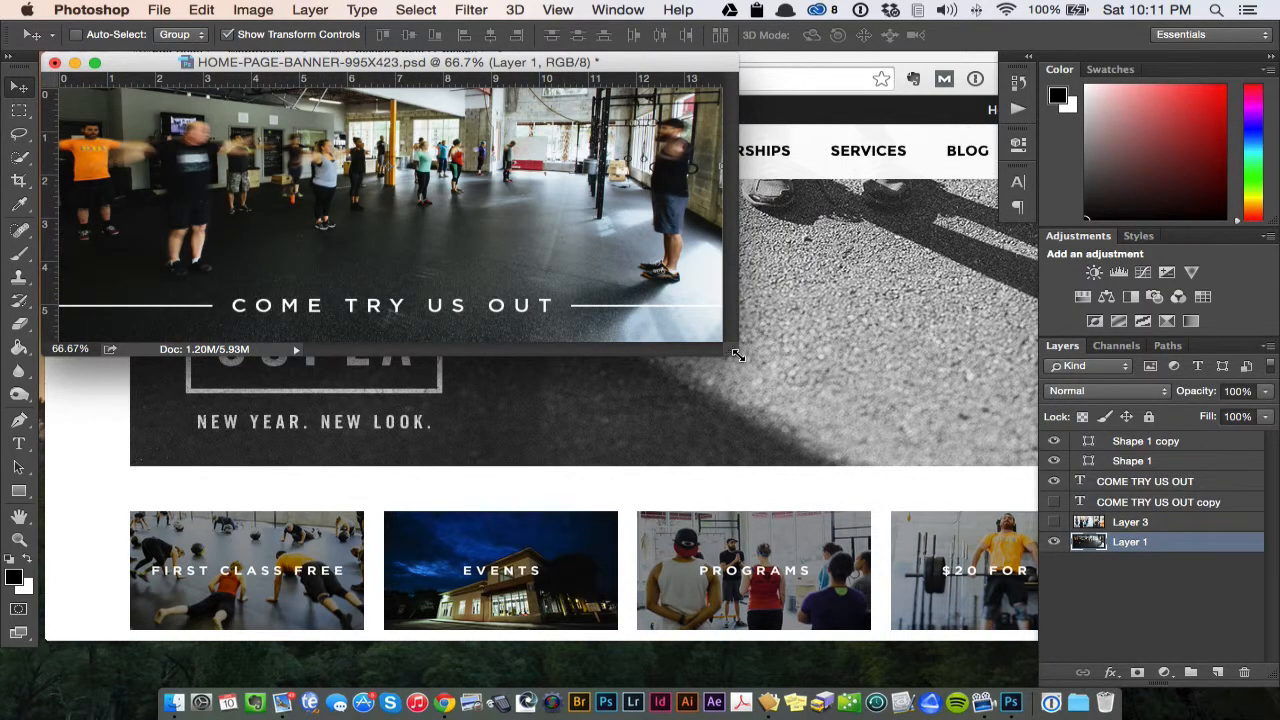
pyautogui.moveTo(737, 354); pyautogui.dragTo(888, 648)
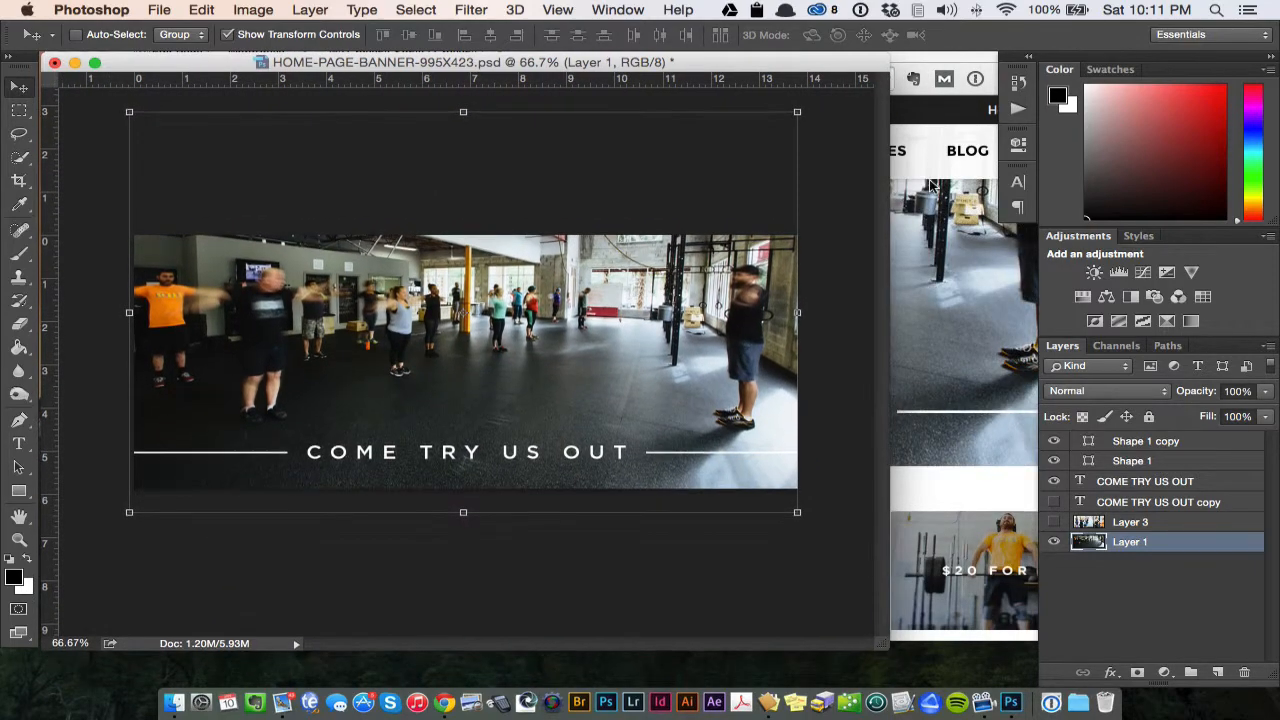
# - Switch to Finder and open a window showing the Dropbox folder
pyautogui.hotkey('ctrl', 'Up')
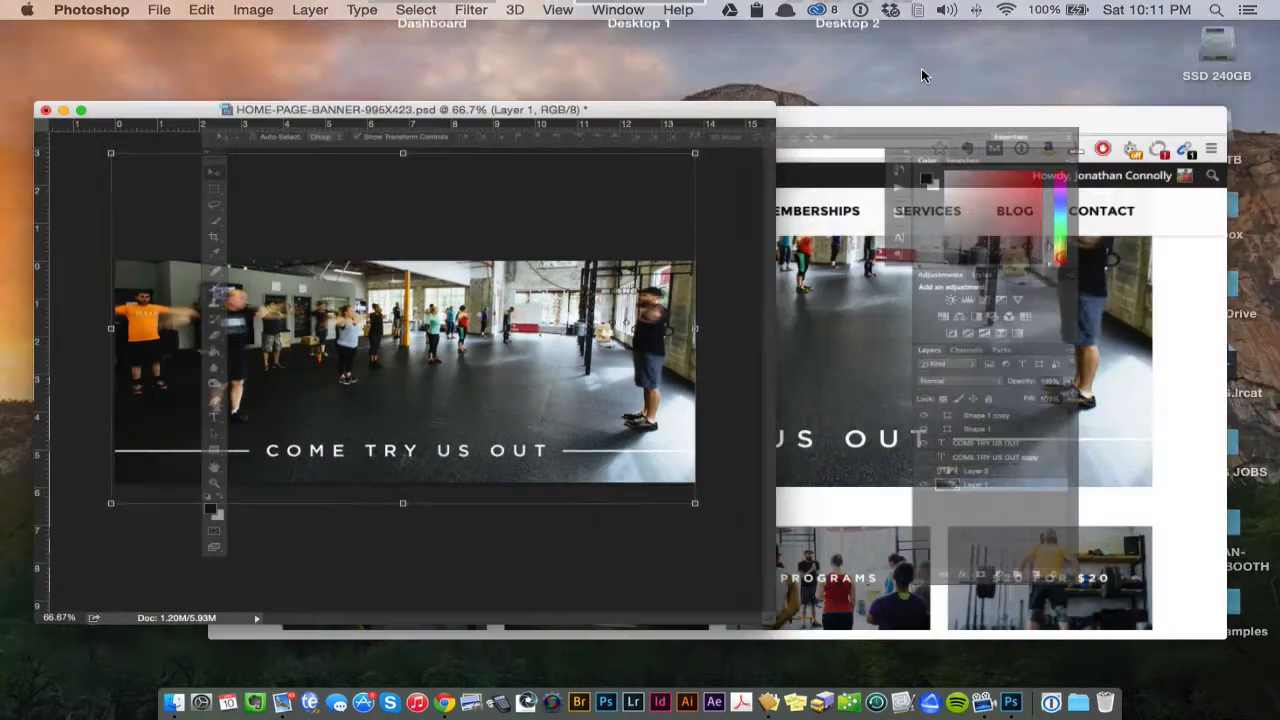
pyautogui.click(975, 361)
pyautogui.press('F11')
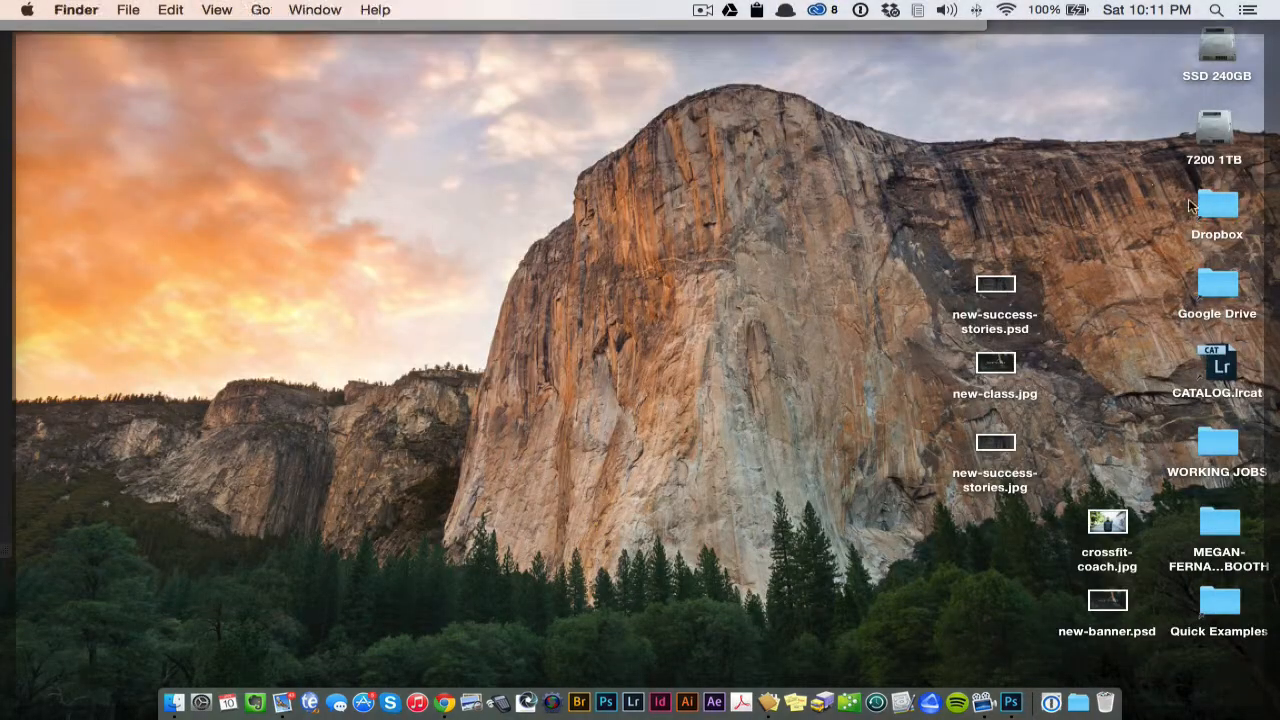
pyautogui.press('F11')
pyautogui.press('super+n')
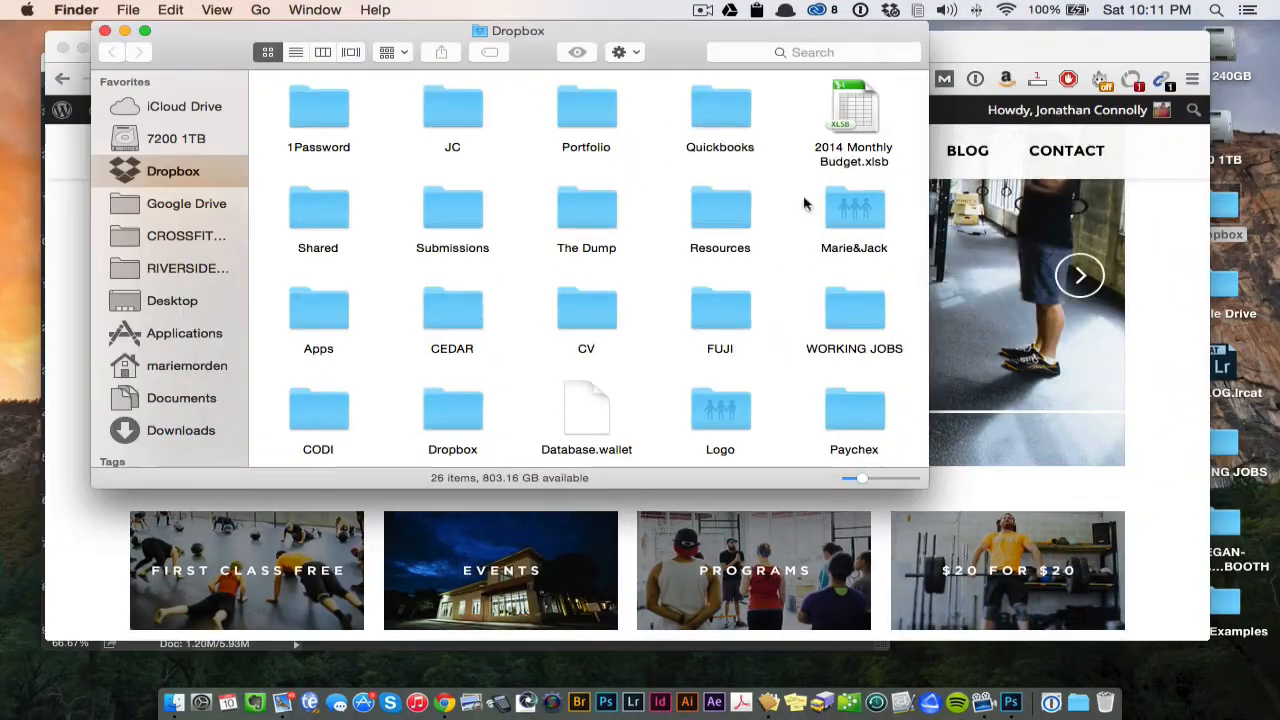
# - Open folder 2 within the IMAGES folder of CROSSFIT SOFLA, show its photos as icons, and enlarge the window
pyautogui.click(240, 234)
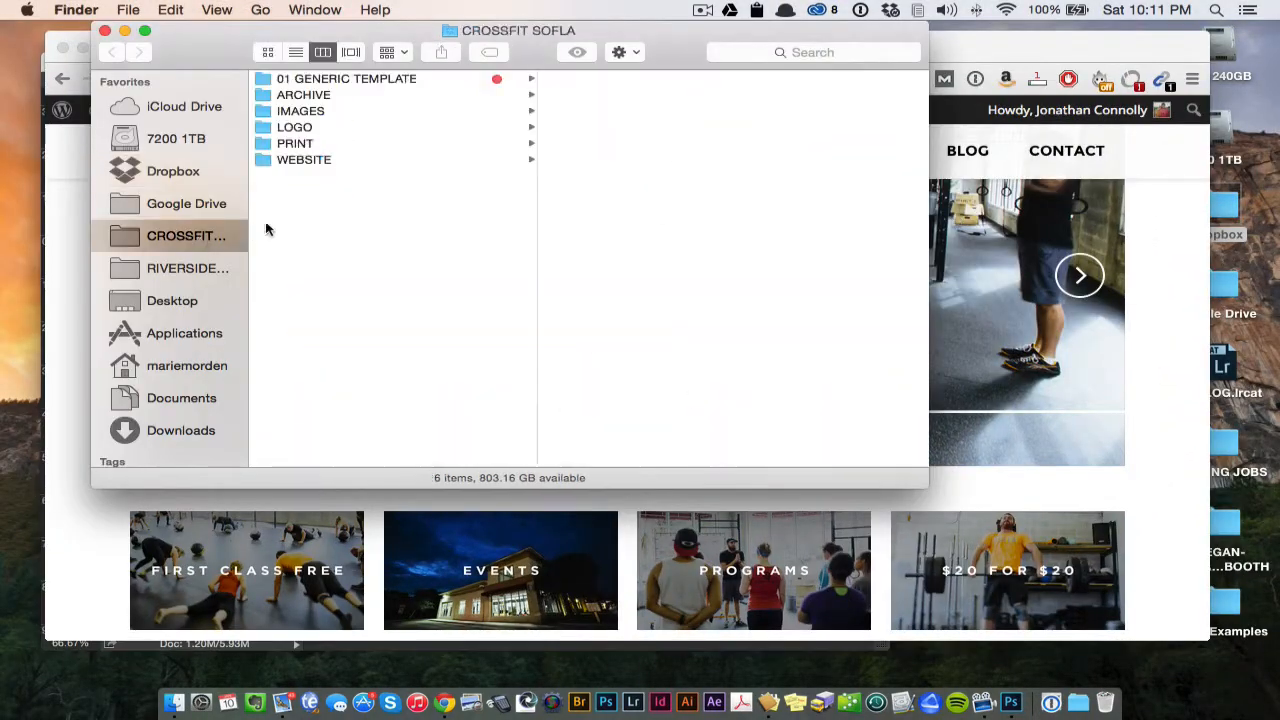
pyautogui.click(312, 111)
pyautogui.click(614, 95)
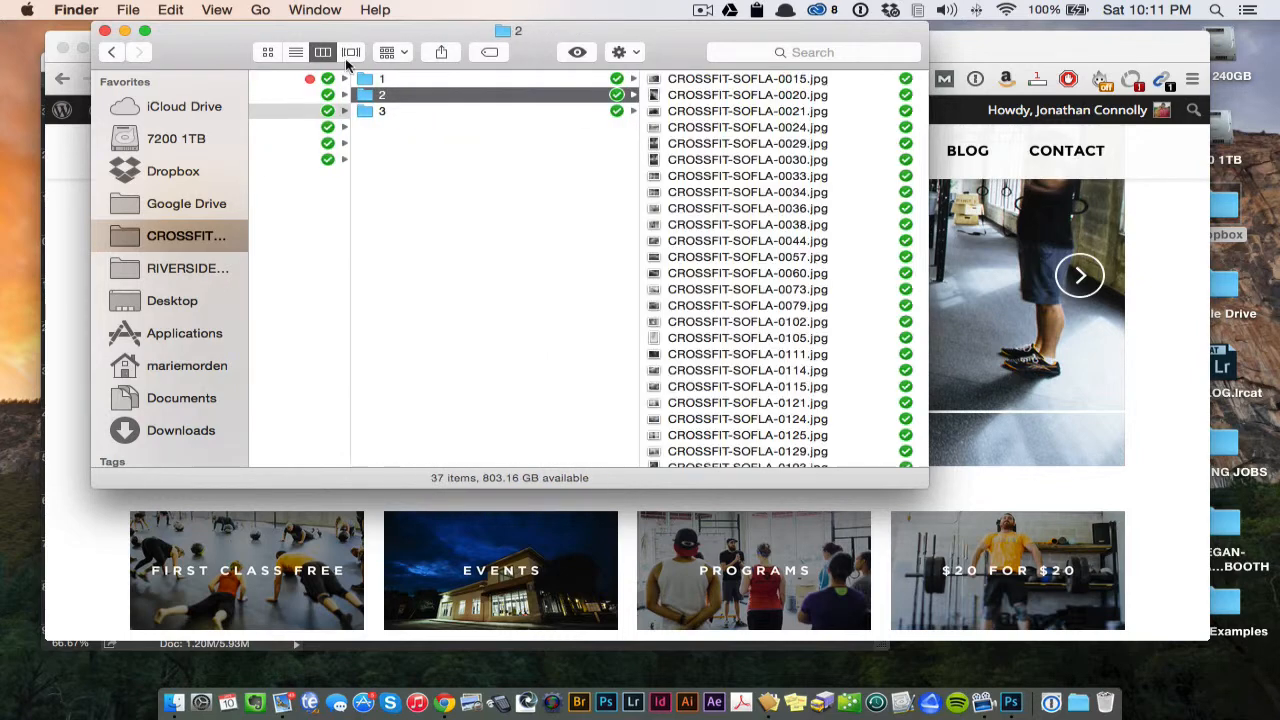
pyautogui.click(267, 52)
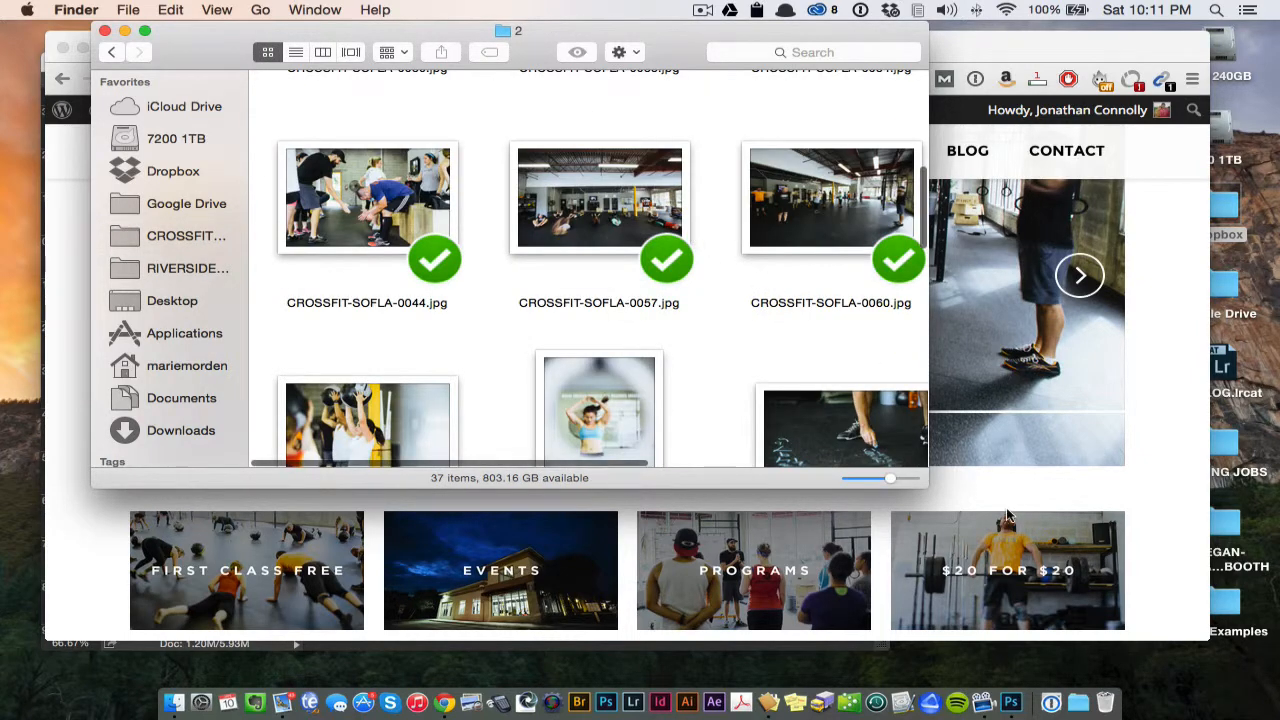
pyautogui.moveTo(926, 485); pyautogui.dragTo(1235, 557)
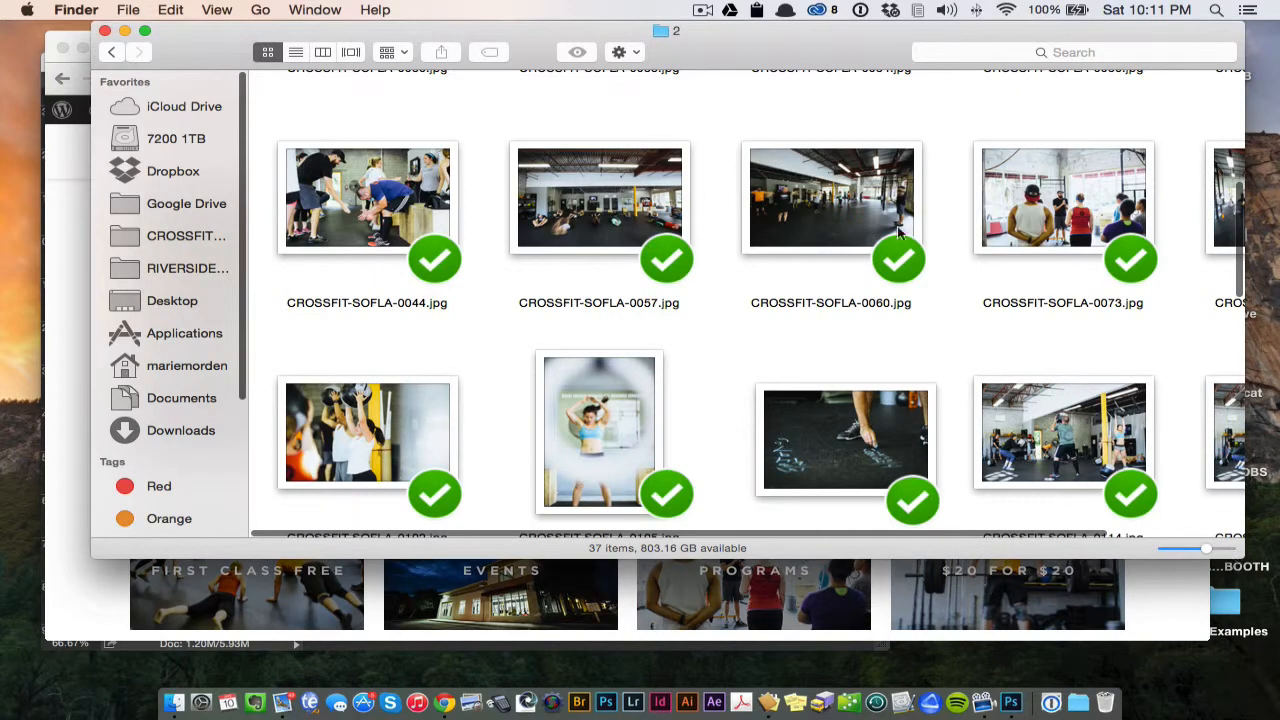
# - Look through the gym photos in folder 2 for a possible banner background image
pyautogui.hscroll(5, 957, 203)
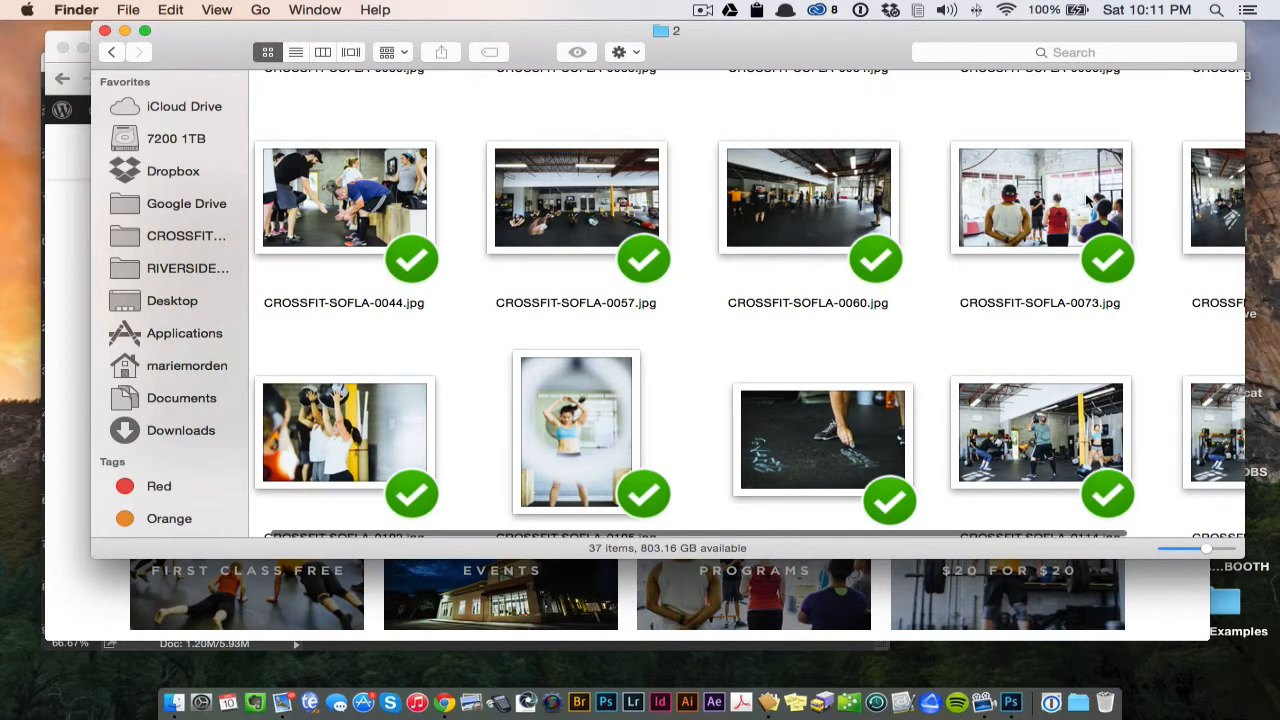
pyautogui.scroll(-10, 1088, 205)
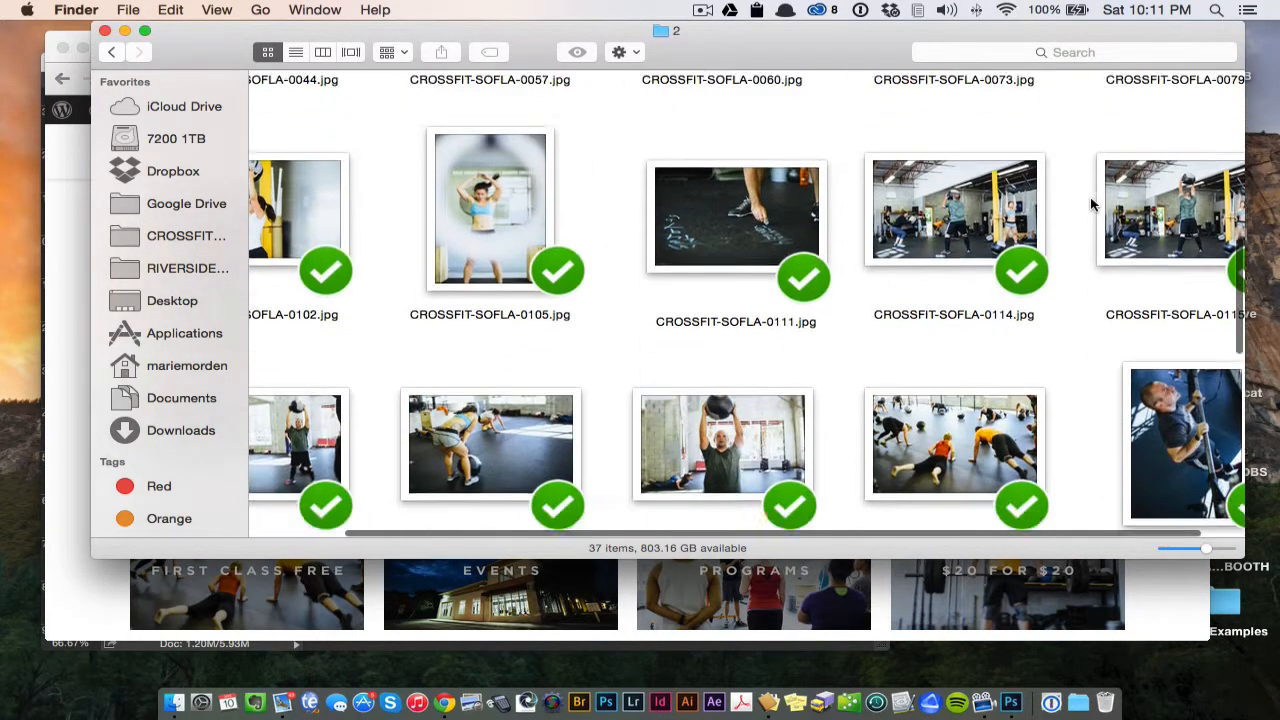
pyautogui.hscroll(-3, 1091, 204)
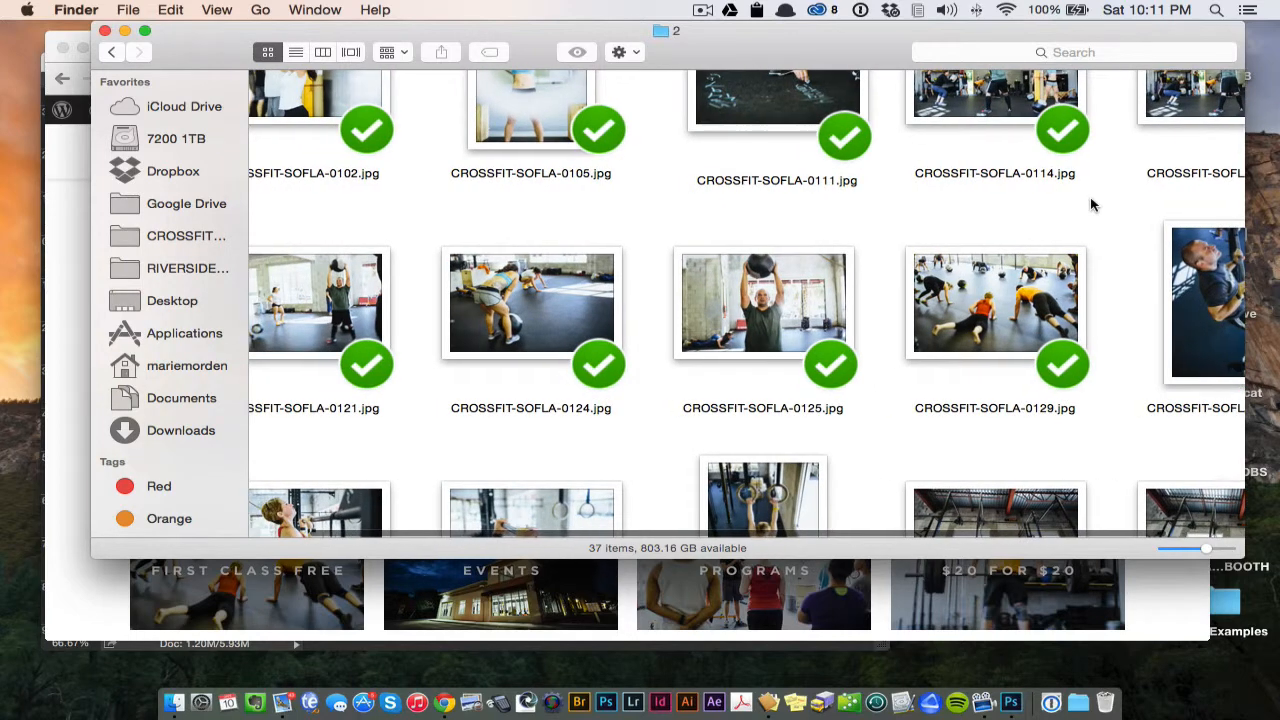
pyautogui.scroll(-5, 1091, 204)
pyautogui.scroll(-2, 1091, 204)
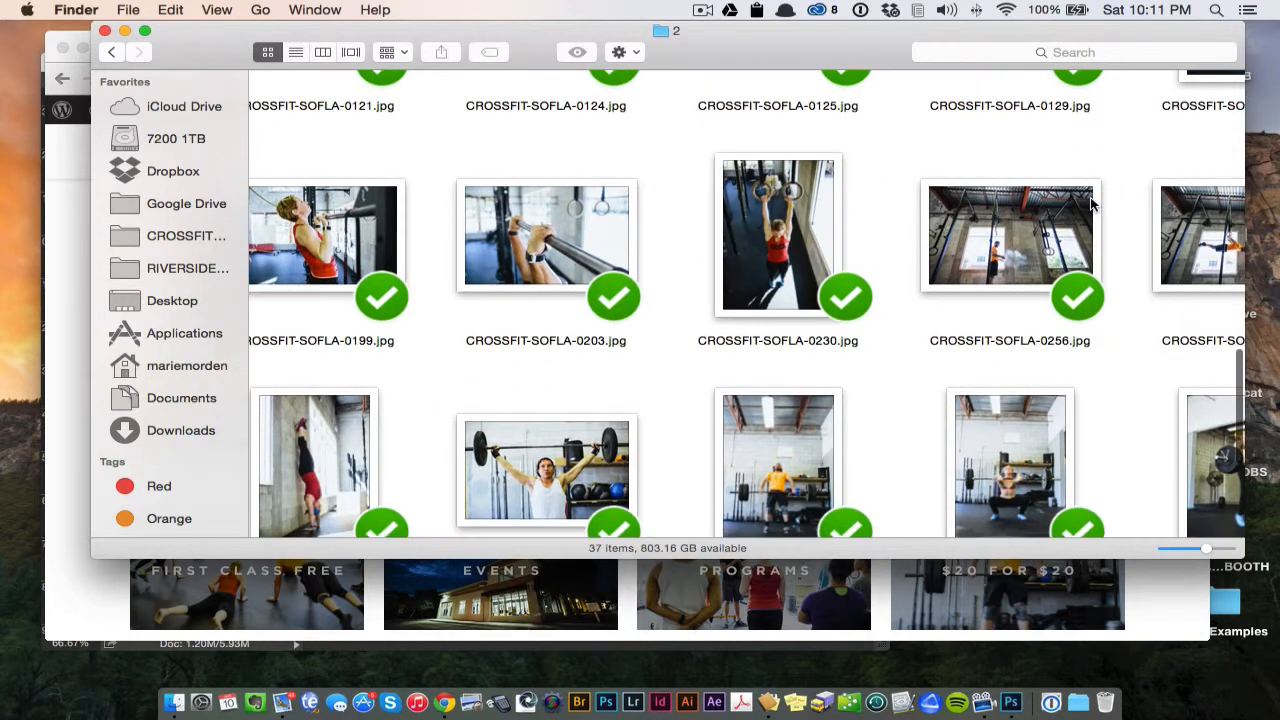
pyautogui.hscroll(-1, 1092, 205)
pyautogui.hscroll(-1, 1092, 205)
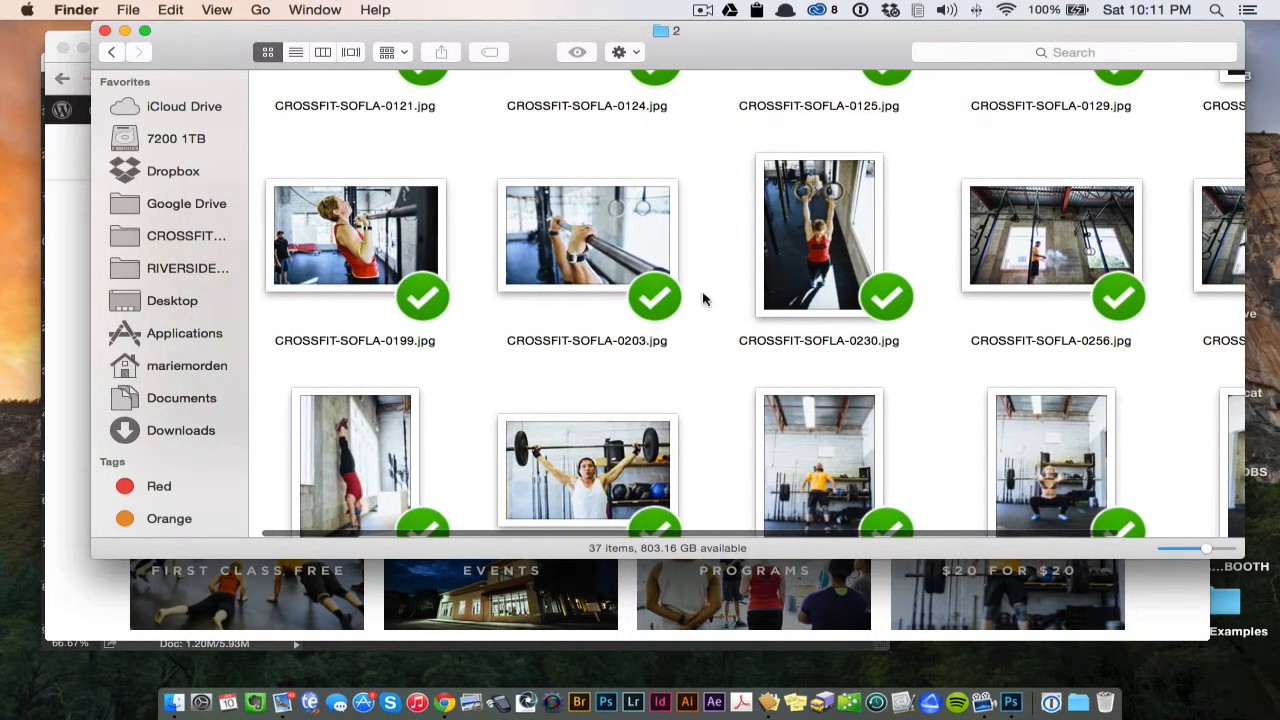
pyautogui.scroll(-10, 597, 305)
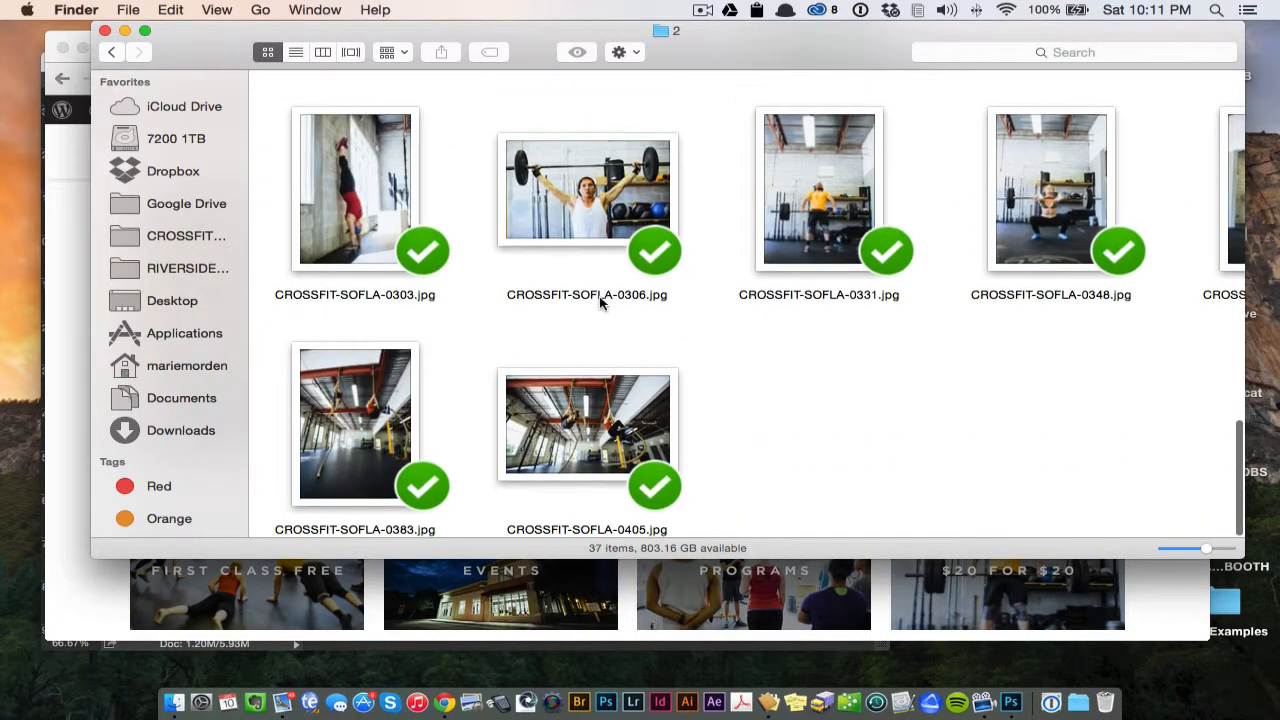
pyautogui.hscroll(5, 1039, 267)
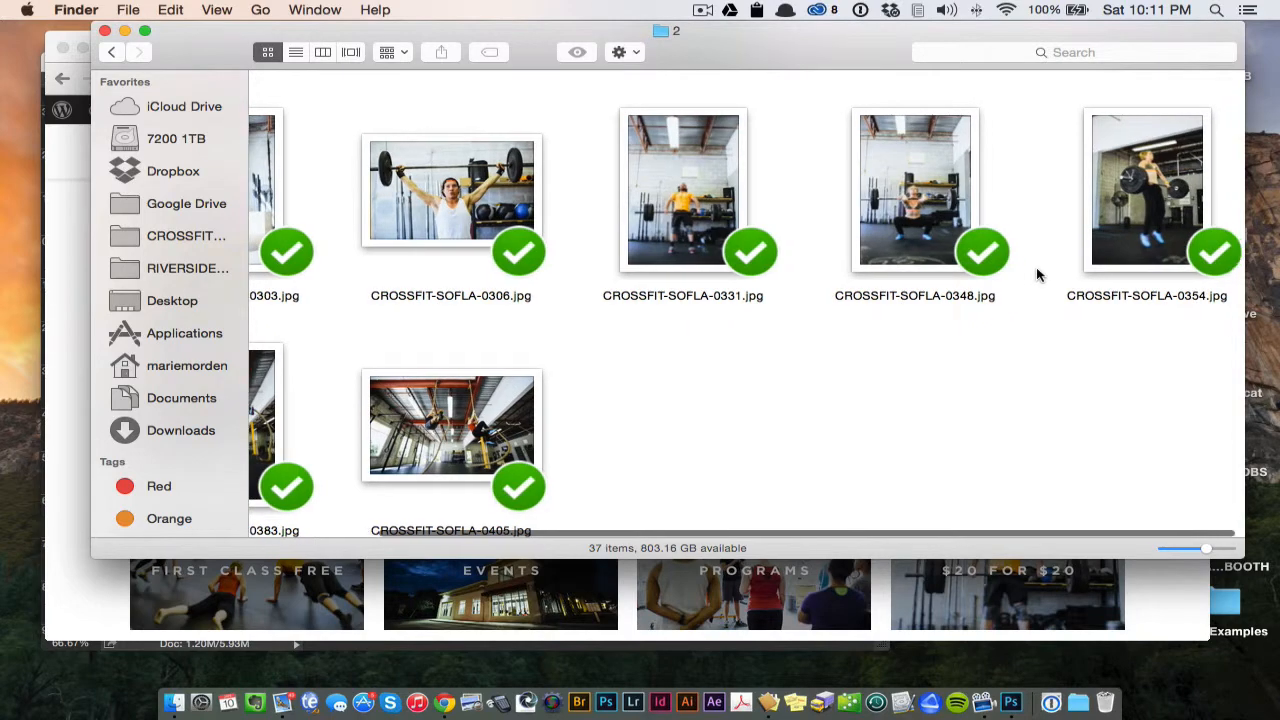
pyautogui.hscroll(2, 1036, 272)
pyautogui.hscroll(-2, 1039, 272)
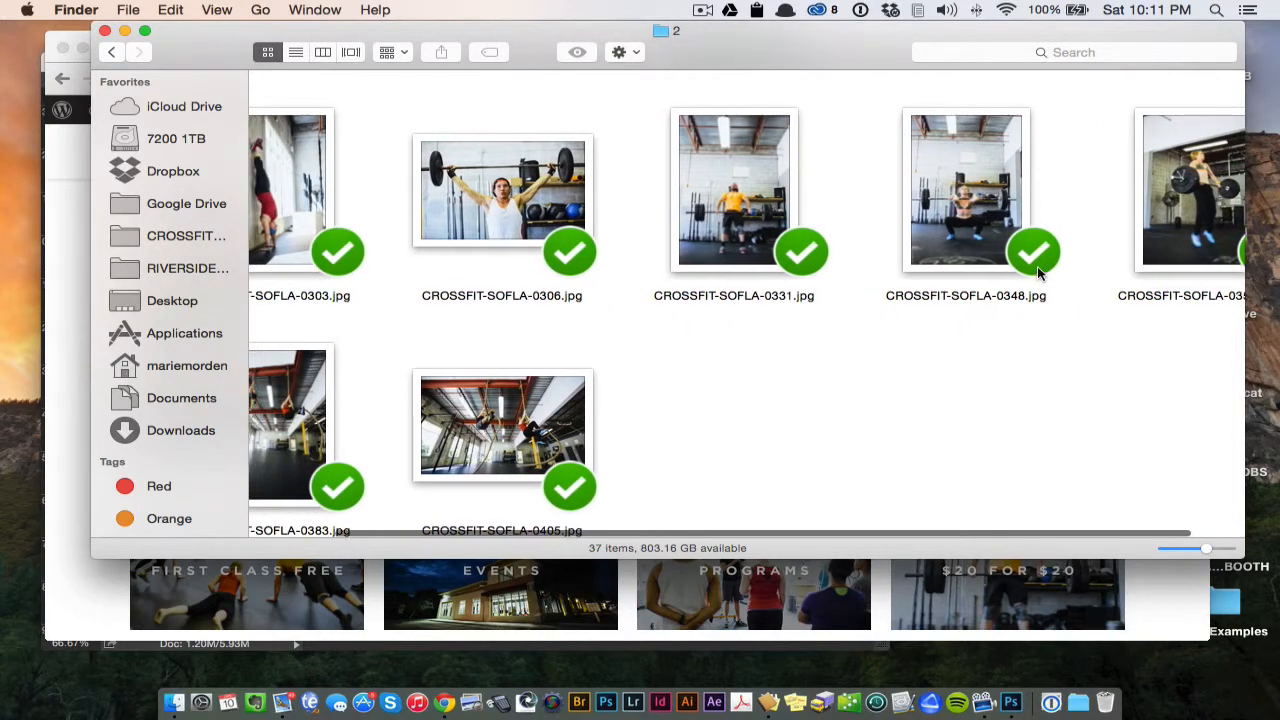
pyautogui.hscroll(-5, 660, 289)
pyautogui.scroll(10, 625, 287)
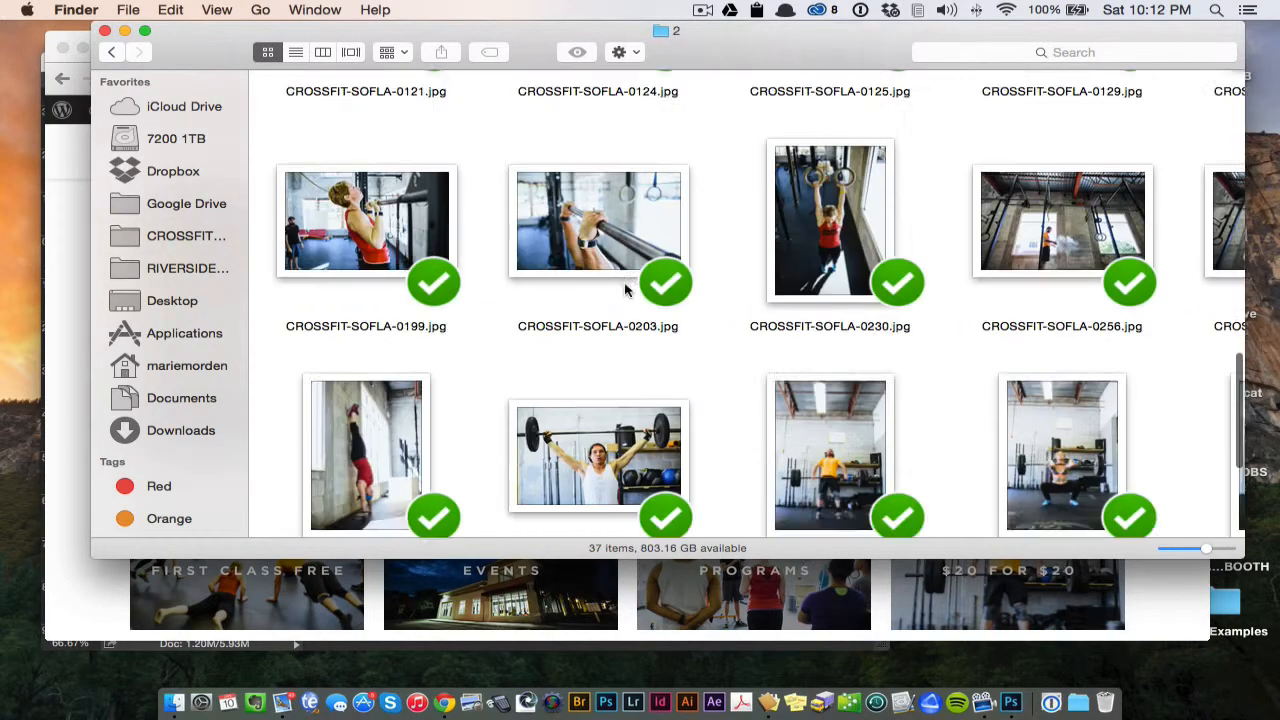
pyautogui.scroll(1, 624, 288)
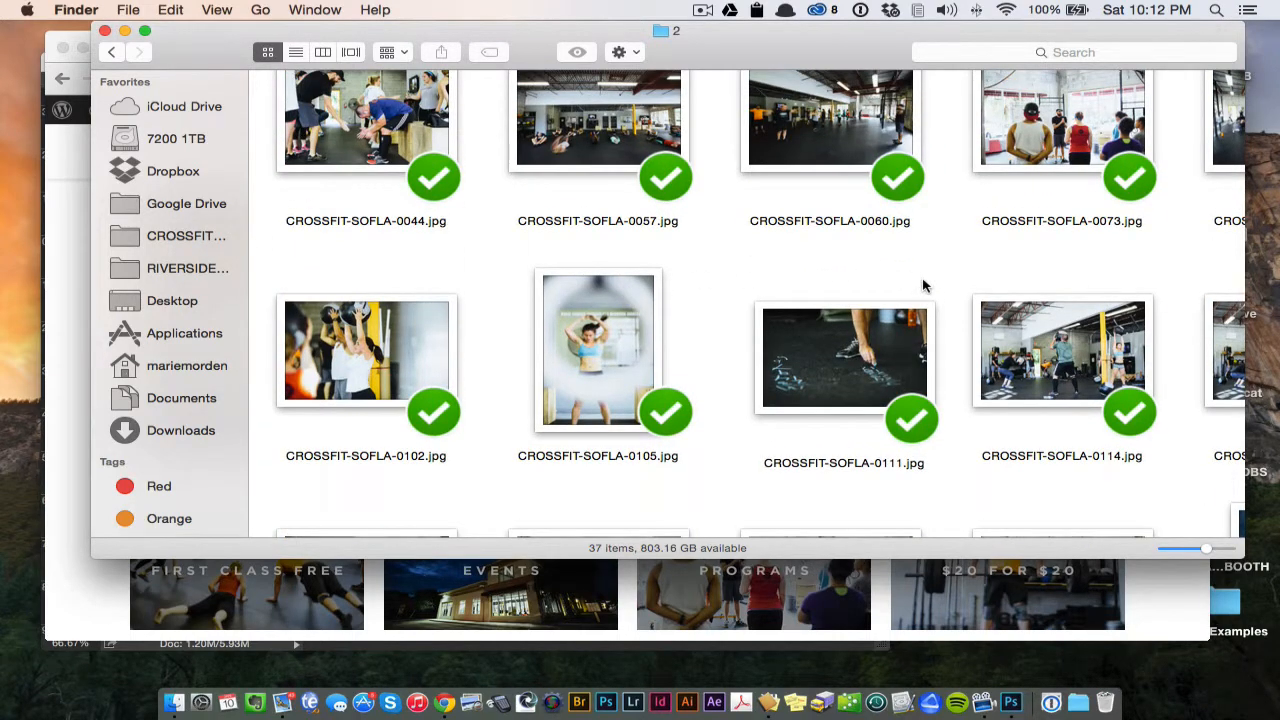
pyautogui.scroll(10, 922, 286)
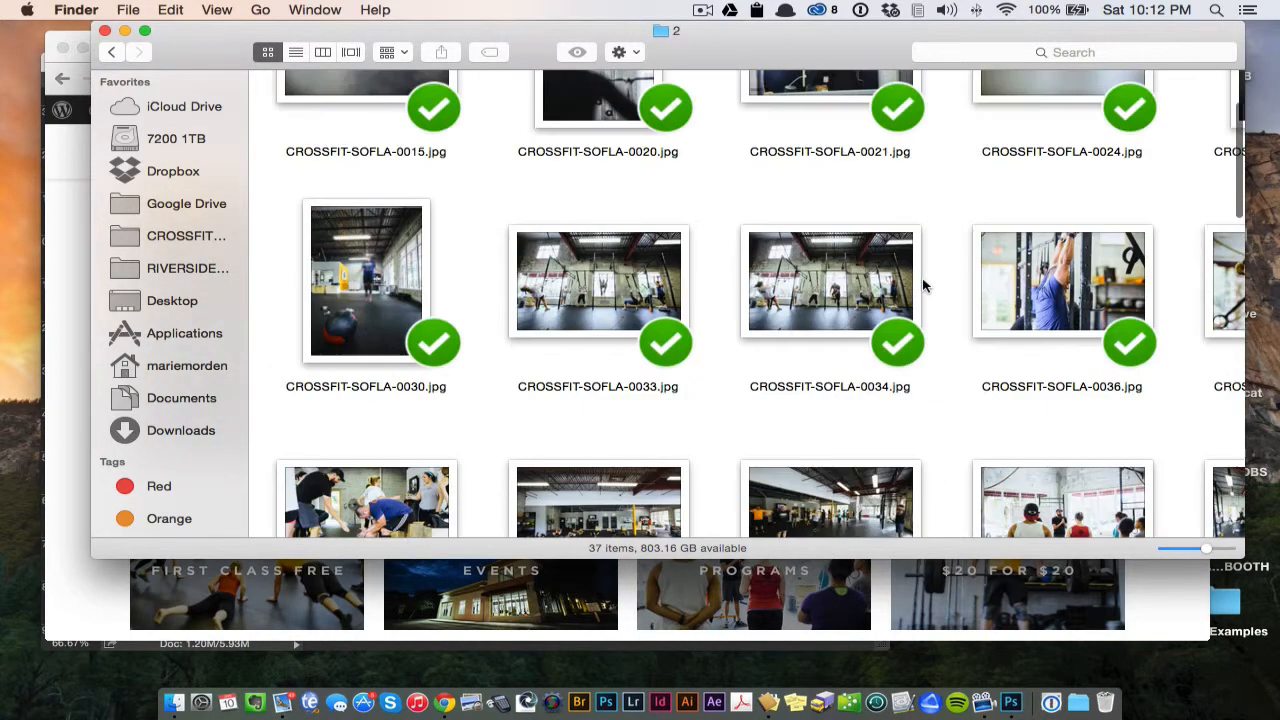
pyautogui.scroll(5, 922, 286)
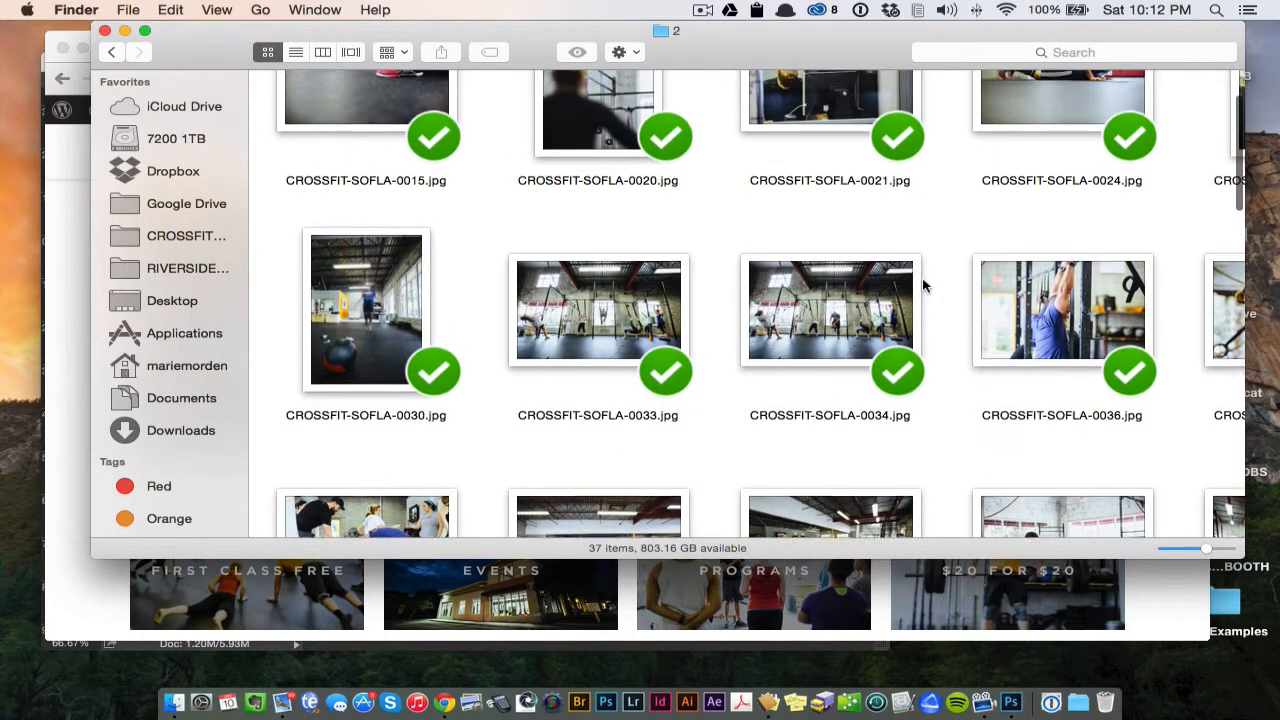
pyautogui.scroll(2, 922, 284)
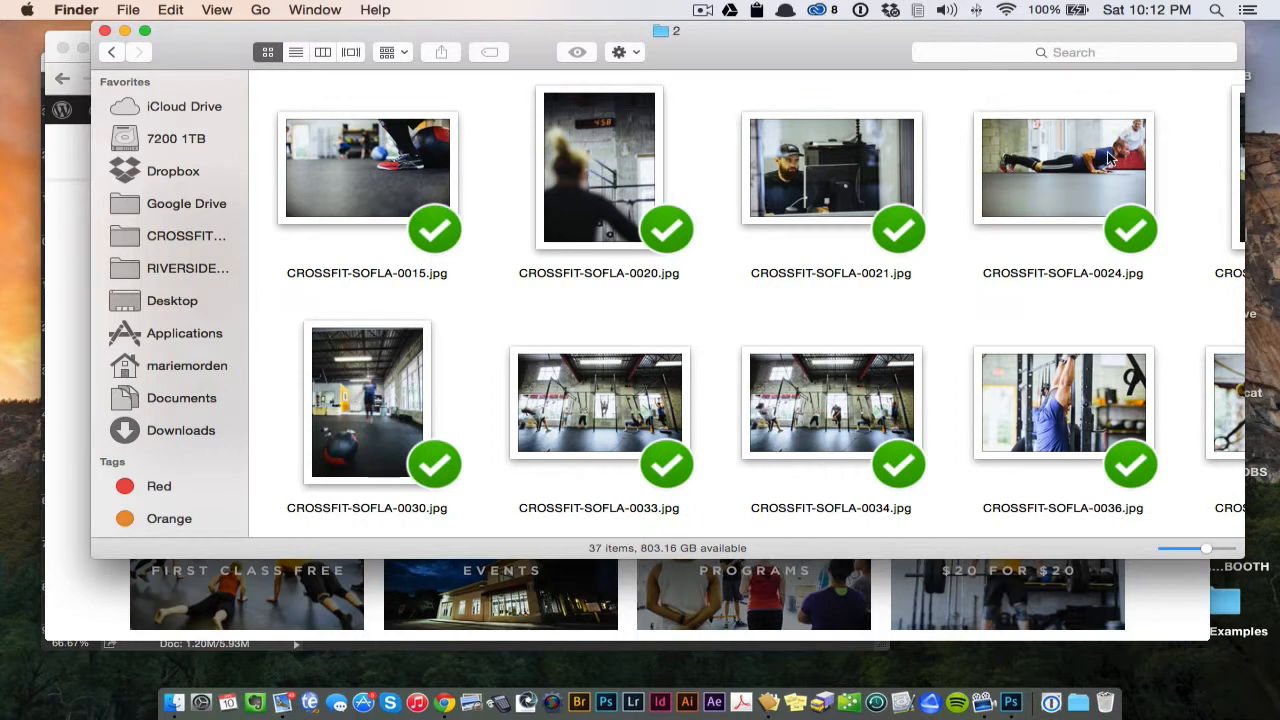
pyautogui.hscroll(5, 1100, 159)
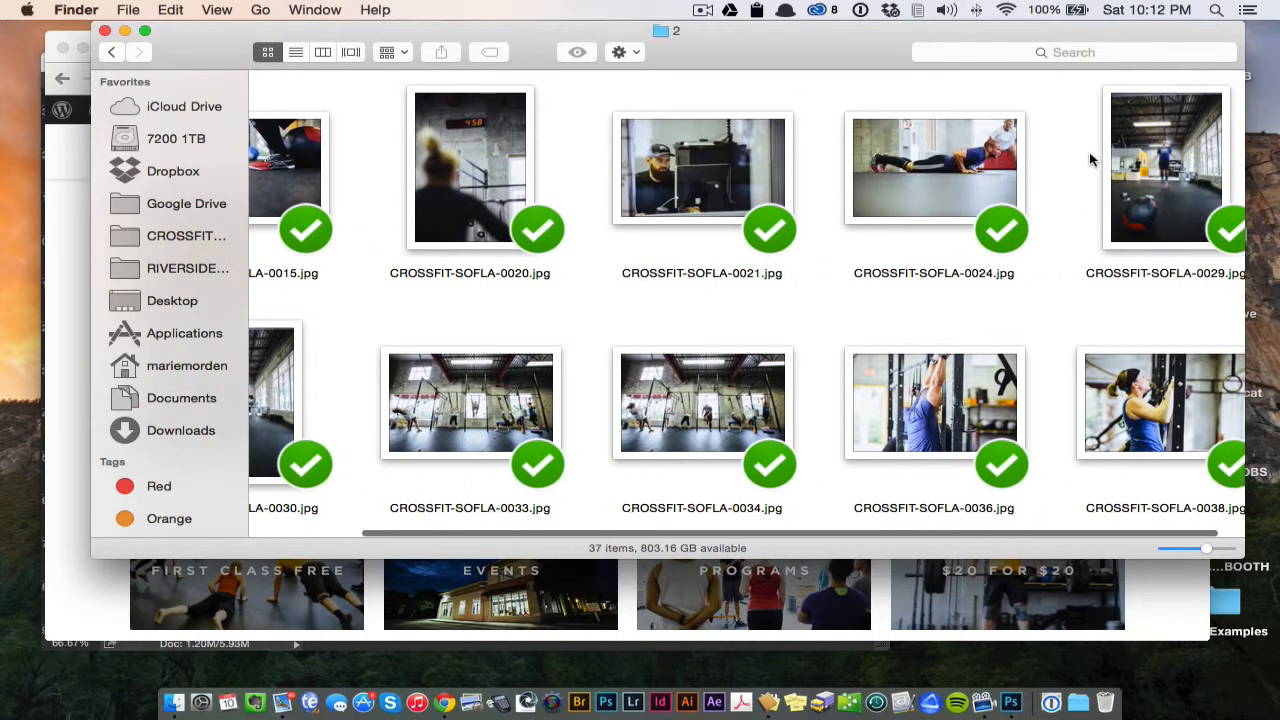
# - Place CROSSFIT-SOFLA-0024.jpg from Finder into the Photoshop banner and scale it from its centre to about 102% to cover the canvas
pyautogui.click(985, 168)
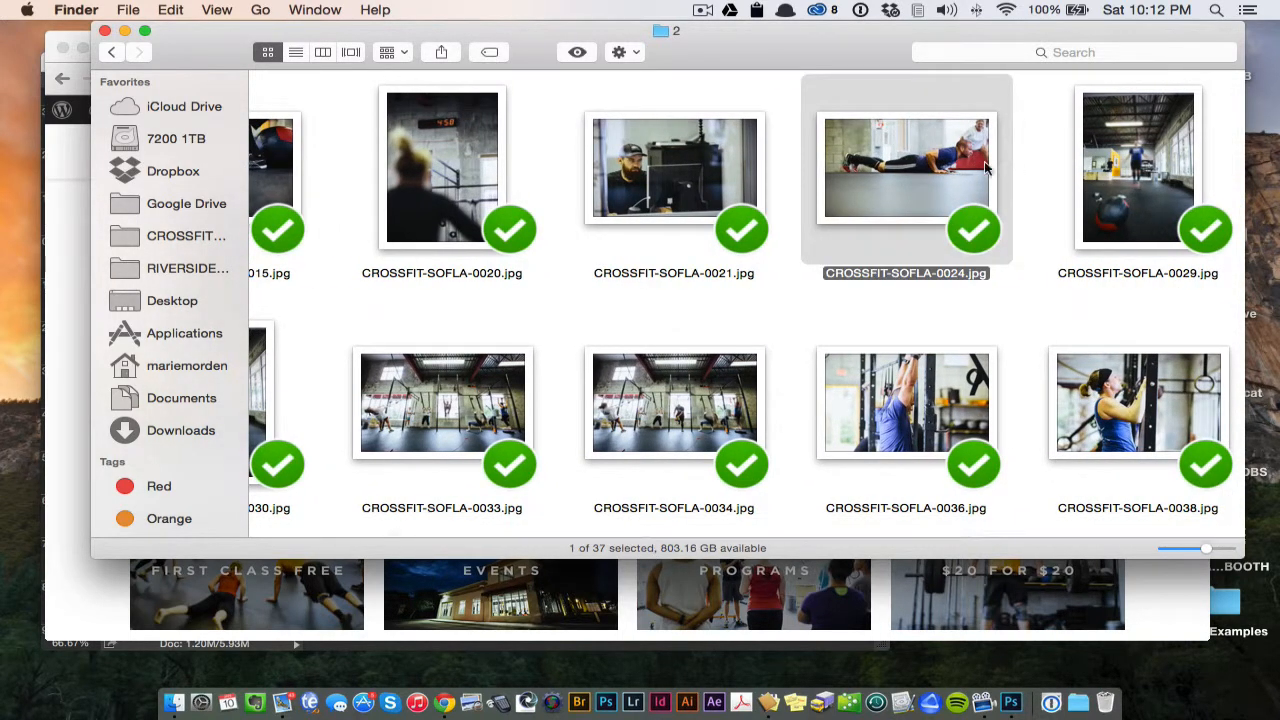
pyautogui.moveTo(776, 46); pyautogui.dragTo(840, 62)
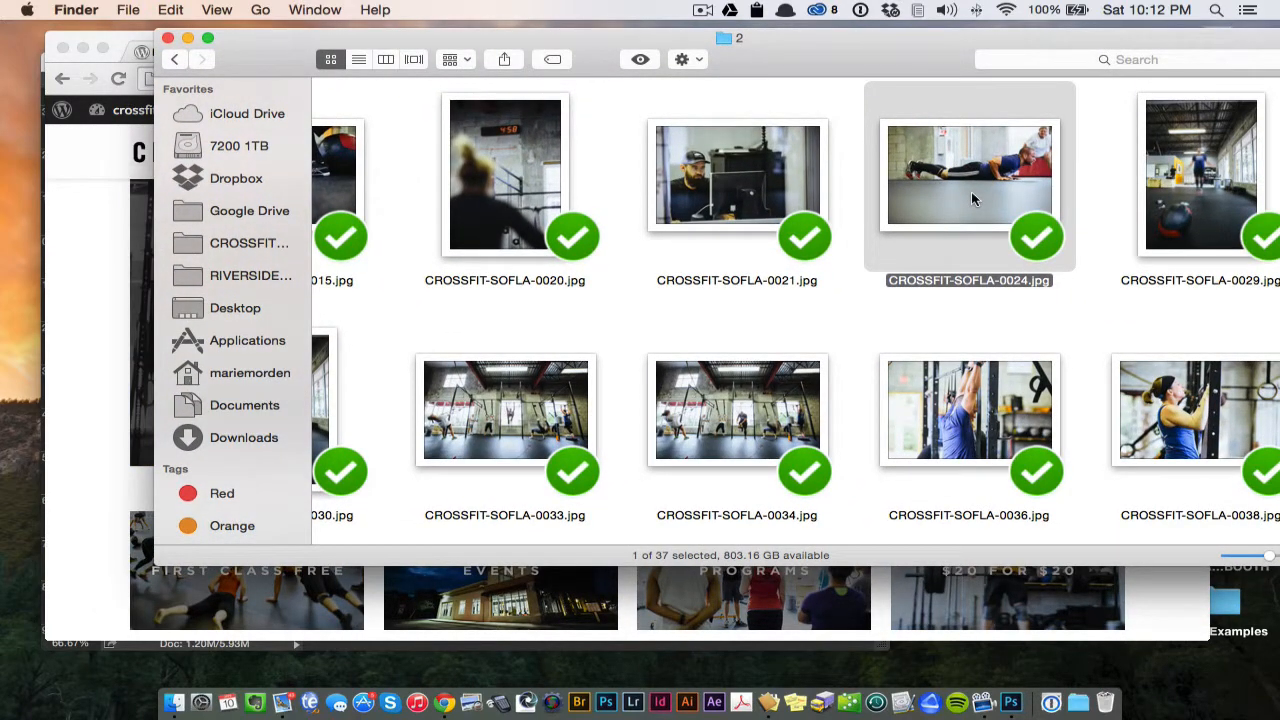
pyautogui.moveTo(972, 197); pyautogui.dragTo(398, 301)
pyautogui.hotkey('ctrl', 'Up')
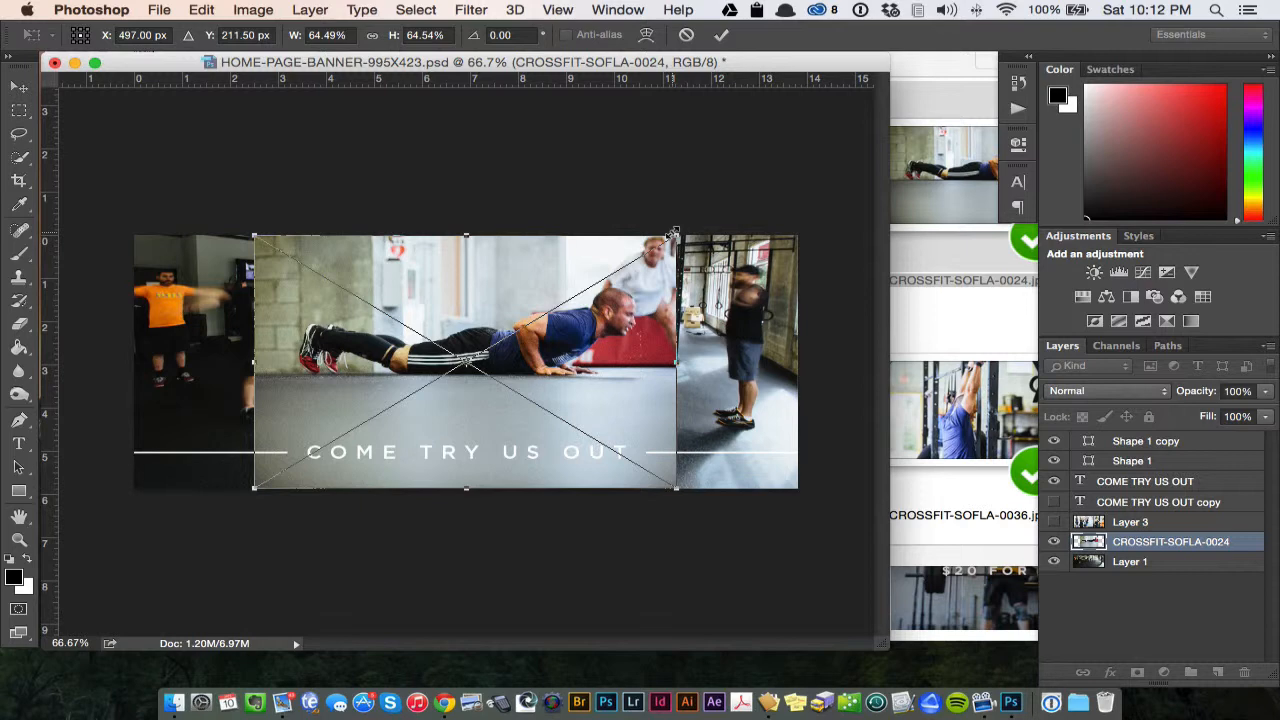
pyautogui.moveTo(678, 238); pyautogui.dragTo(820, 192)
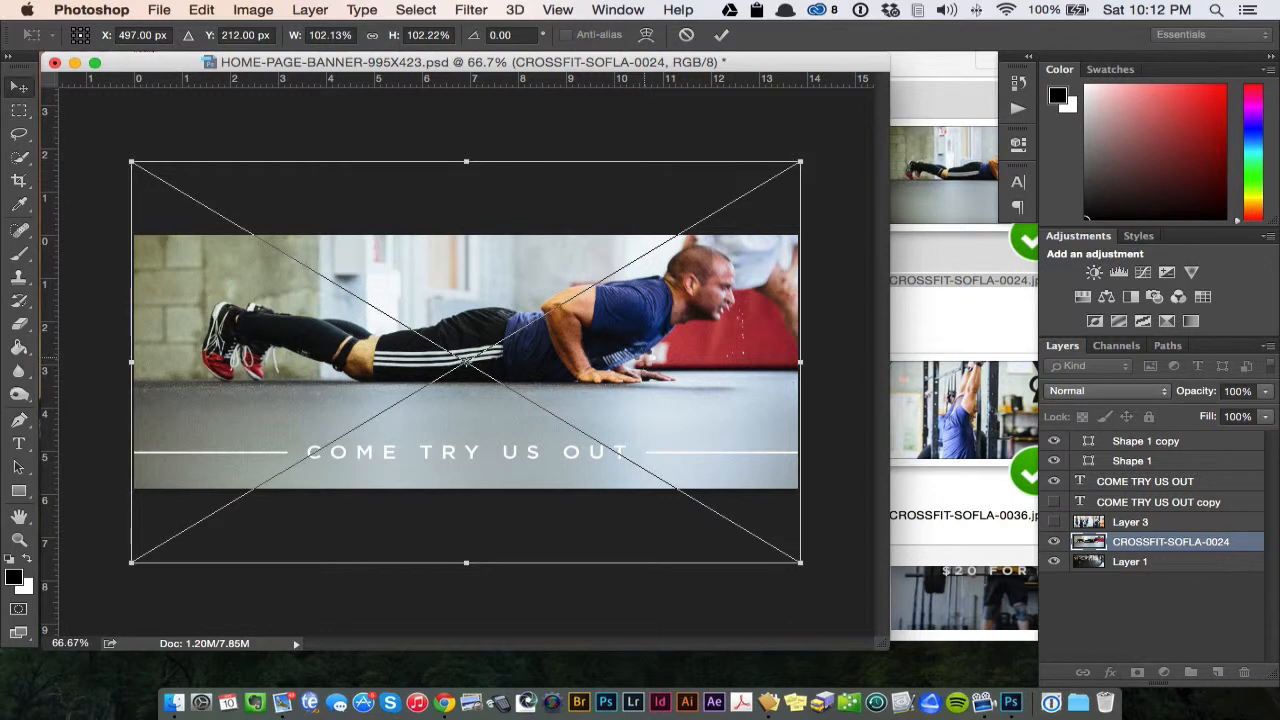
pyautogui.press('Return')
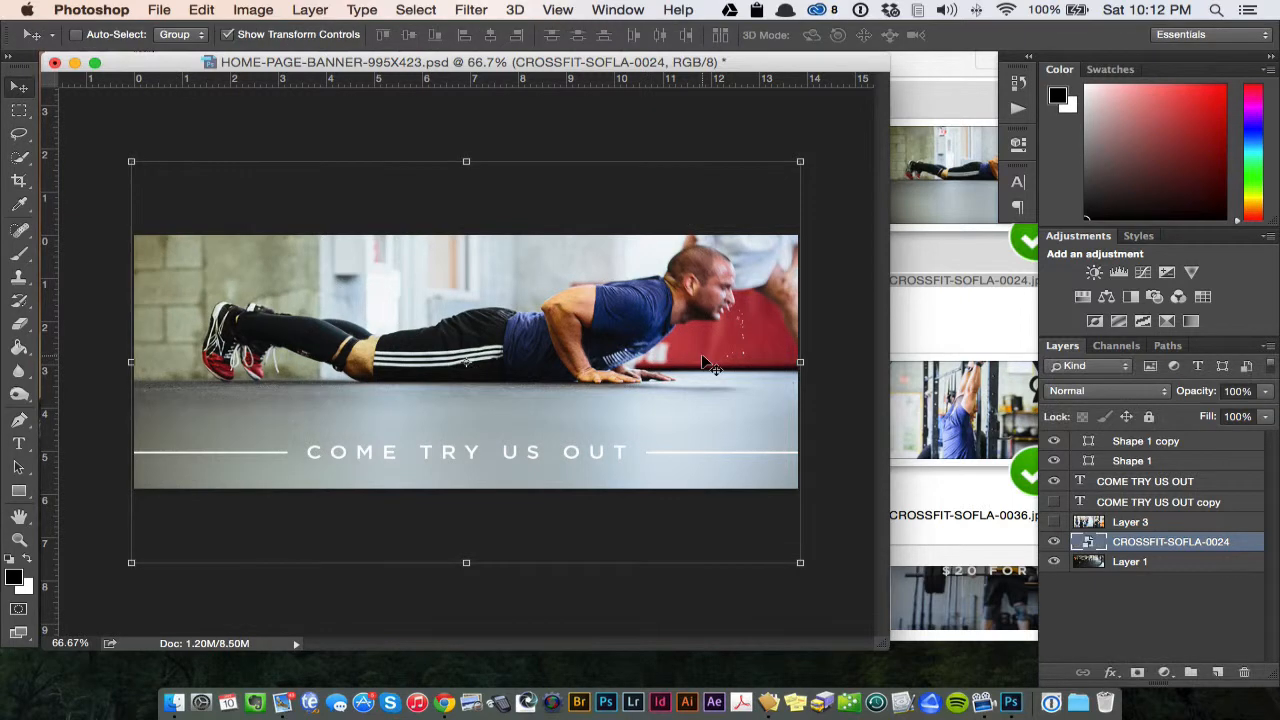
# - Move the push-up photo down so the man sits just above the COME TRY US OUT text, with the banner's full width covered
pyautogui.moveTo(733, 413); pyautogui.dragTo(736, 439)
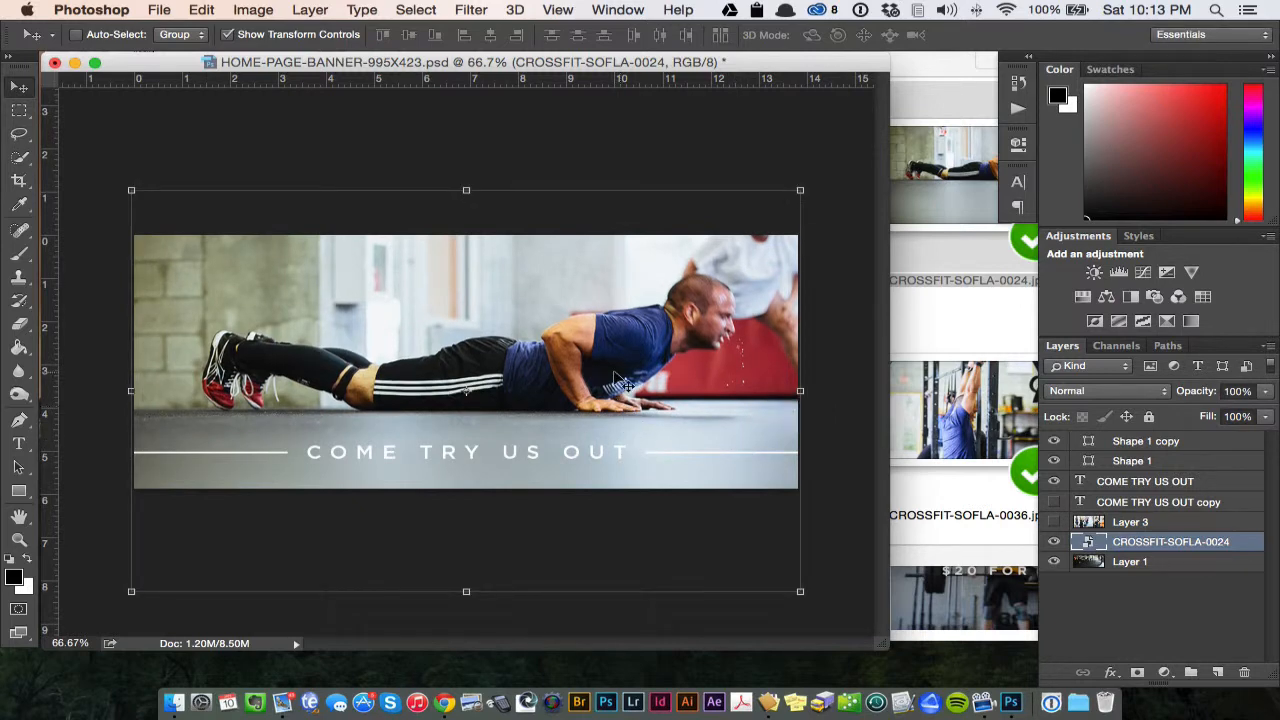
pyautogui.moveTo(620, 380); pyautogui.dragTo(615, 350)
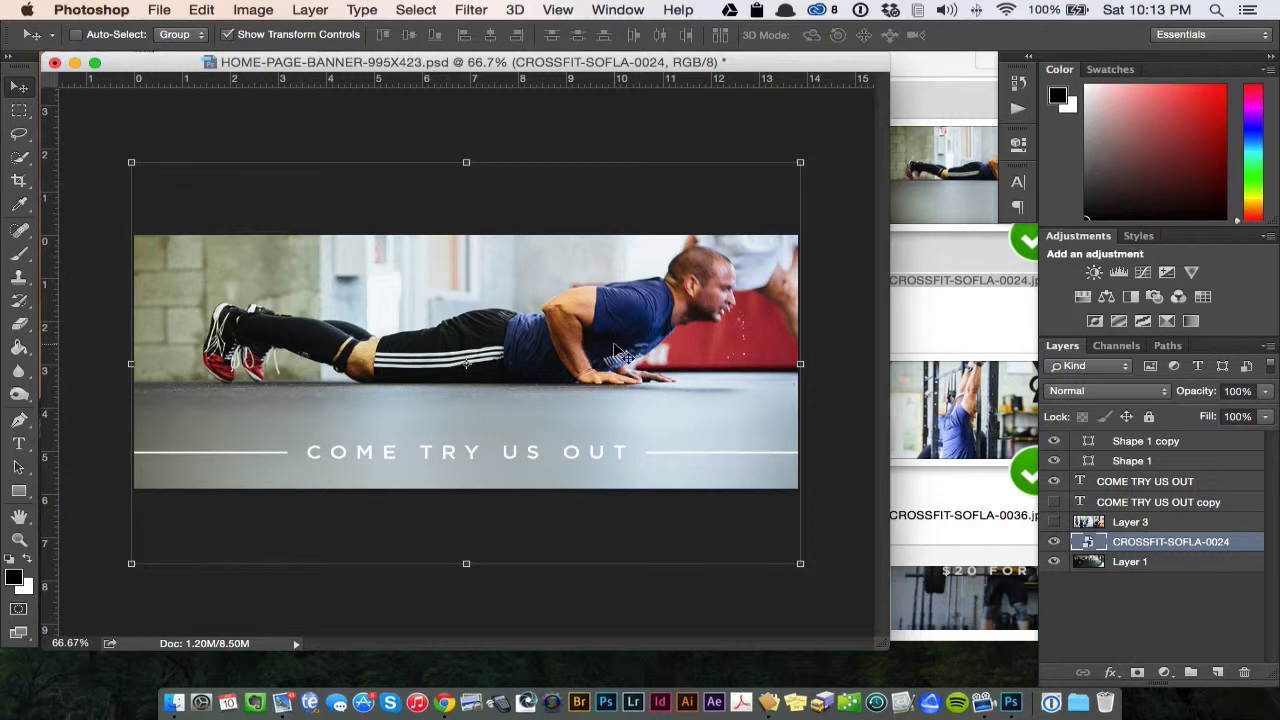
pyautogui.moveTo(611, 367); pyautogui.dragTo(608, 381)
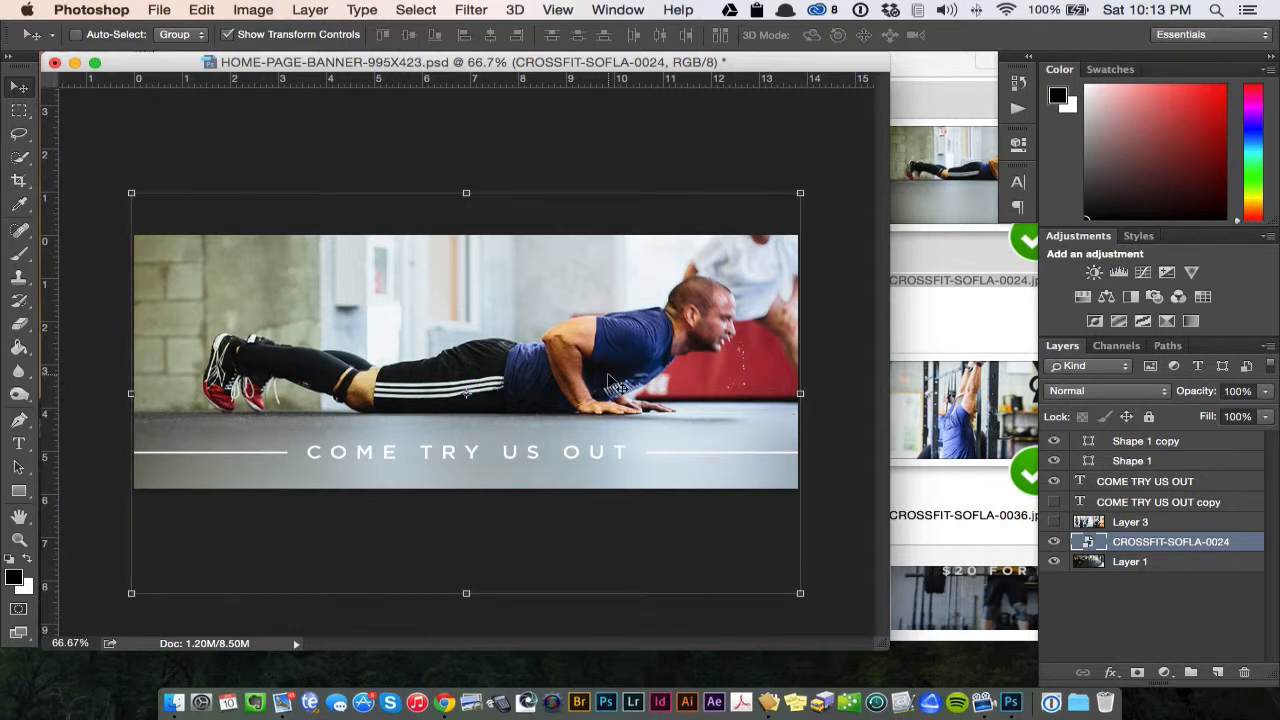
pyautogui.moveTo(617, 385)
pyautogui.mouseDown()
pyautogui.moveTo(690, 378)
pyautogui.moveTo(601, 383)
pyautogui.moveTo(615, 389)
pyautogui.mouseUp()
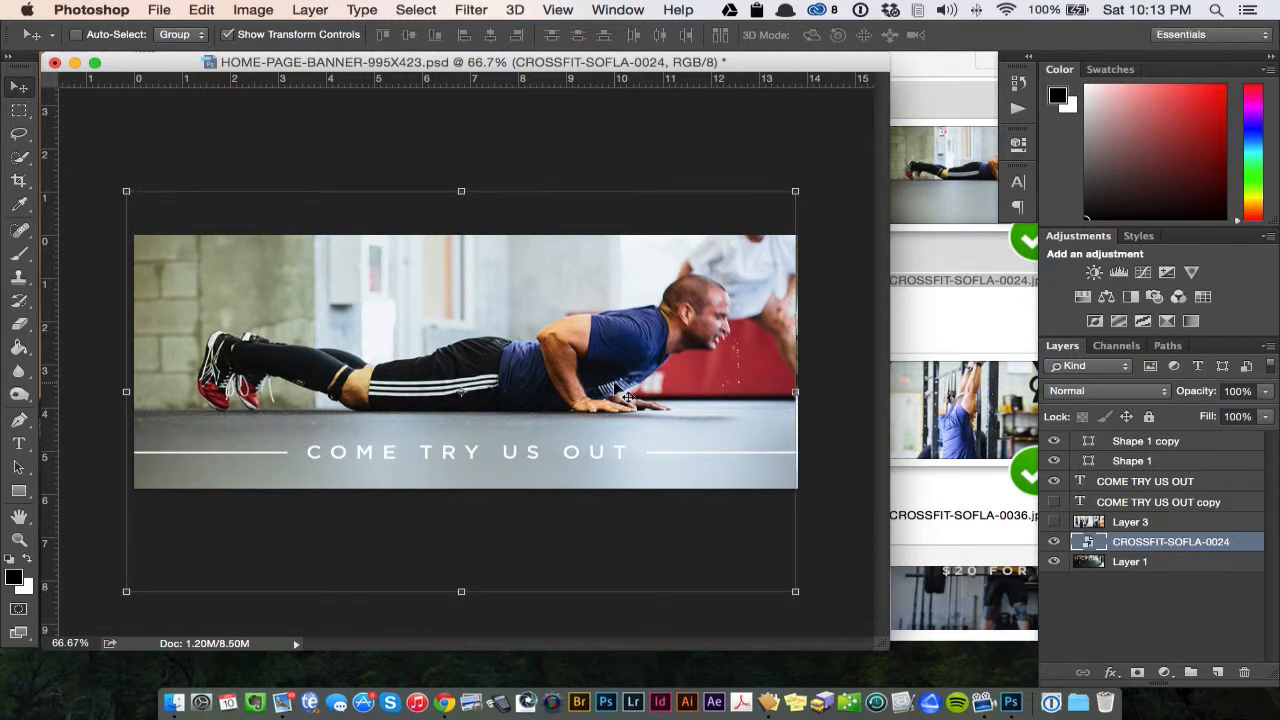
pyautogui.press('Right')
pyautogui.press('Right')
pyautogui.press('Right')
pyautogui.press('Right')
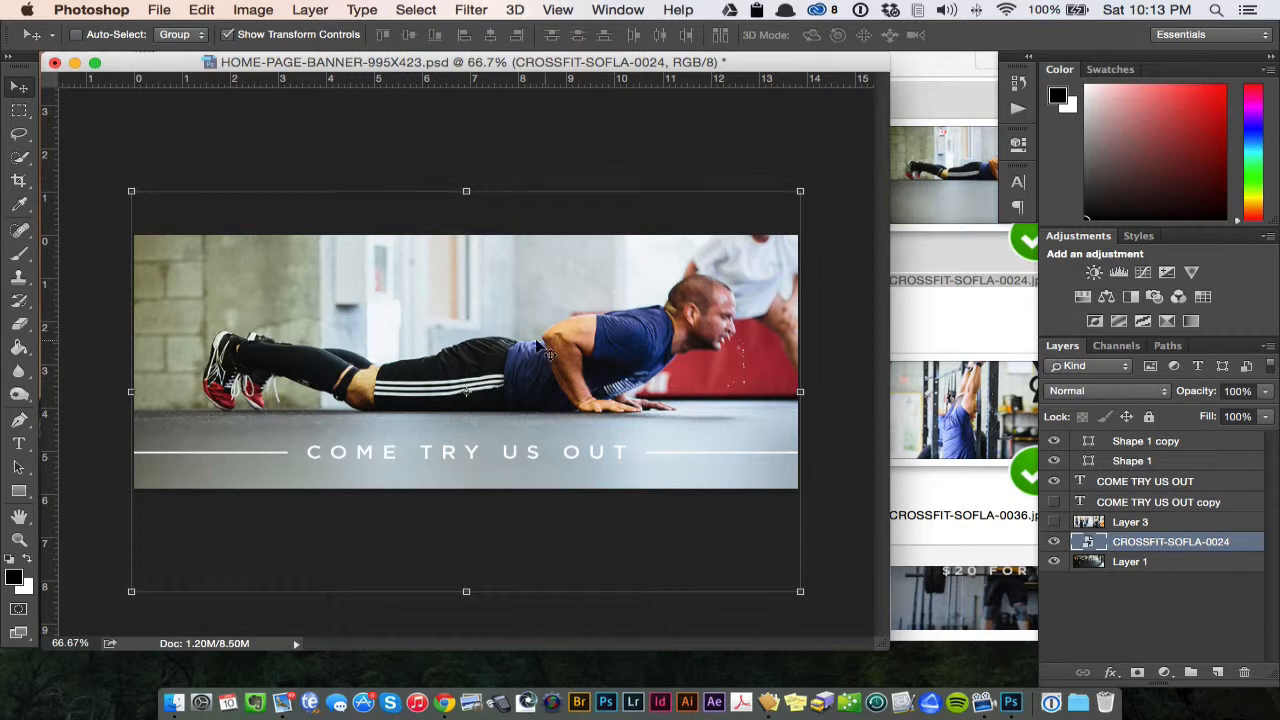
pyautogui.moveTo(532, 349); pyautogui.dragTo(532, 352)
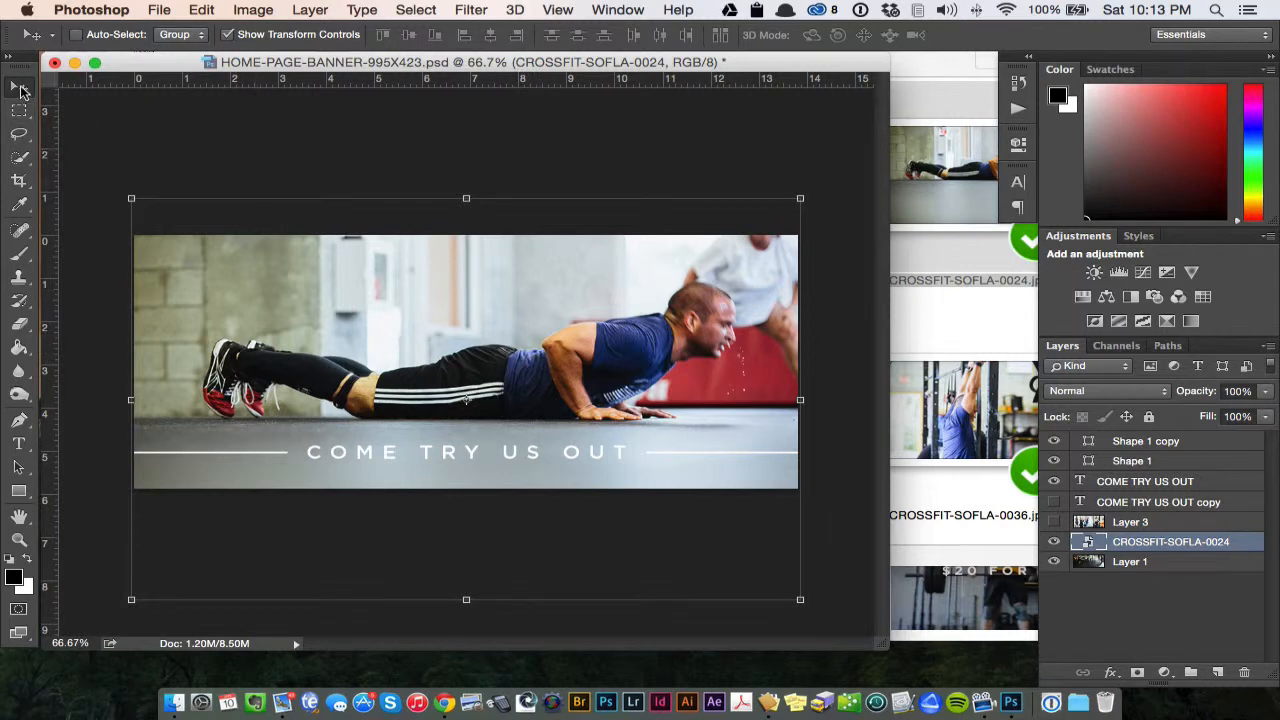
# - Scale the photo up from its centre to about 104% so it extends slightly past the banner's side edges
pyautogui.click(19, 110)
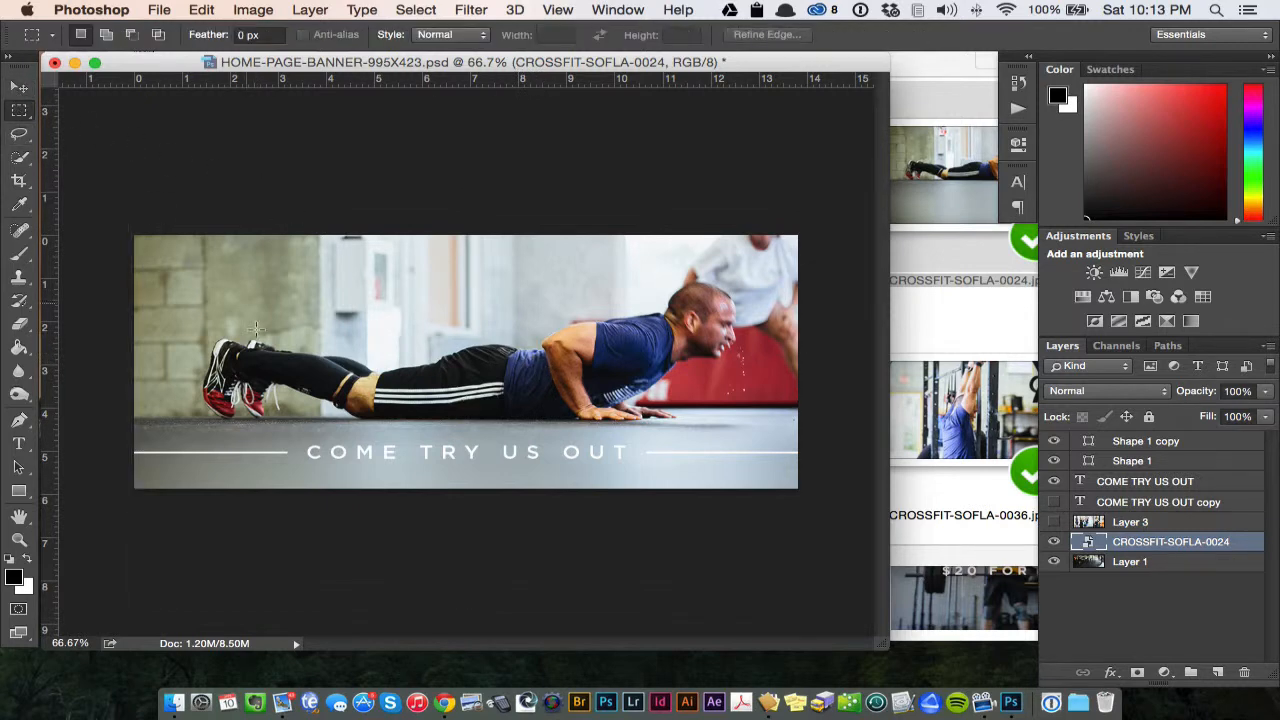
pyautogui.click(19, 90)
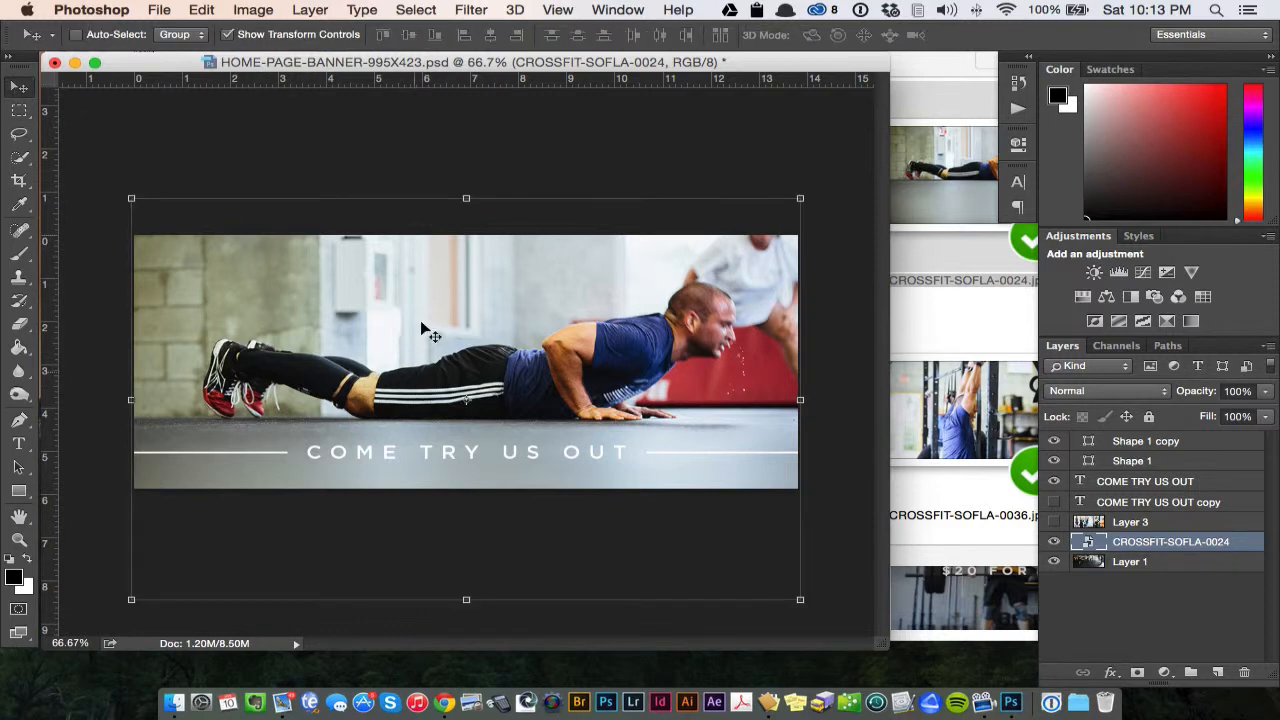
pyautogui.moveTo(800, 198)
pyautogui.mouseDown()
pyautogui.moveTo(818, 181)
pyautogui.moveTo(806, 196)
pyautogui.mouseUp()
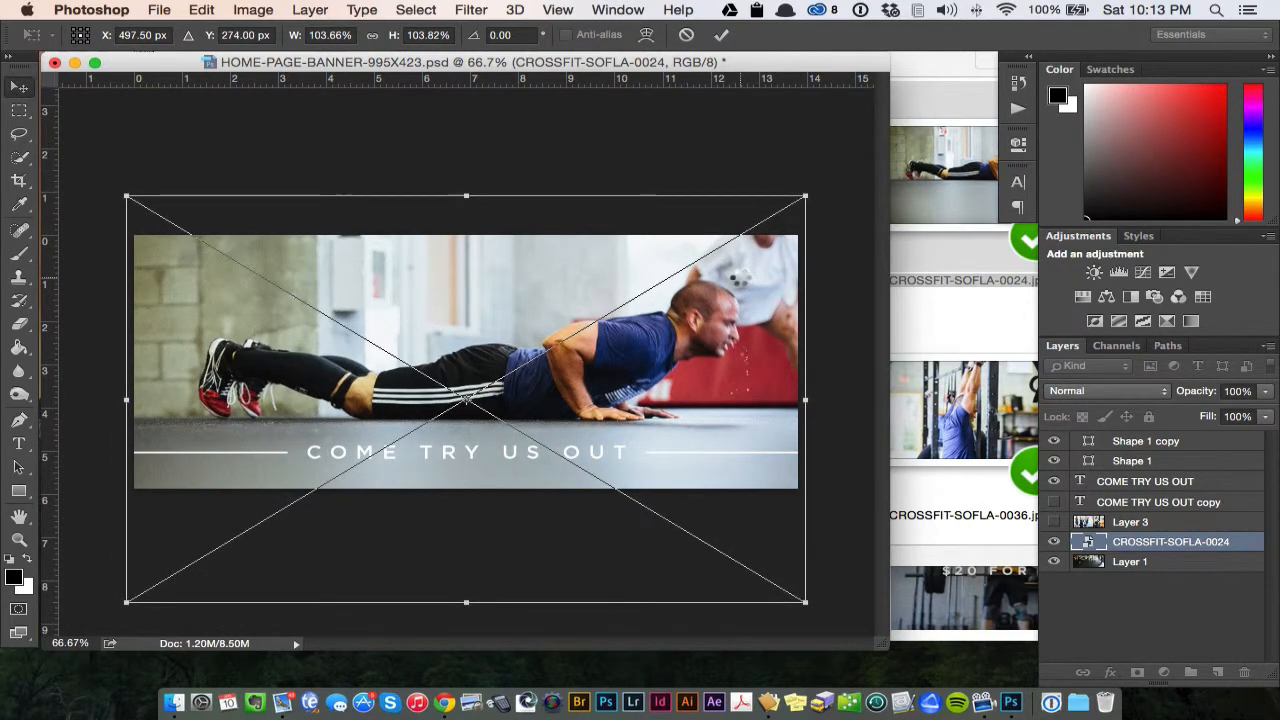
pyautogui.press('Return')
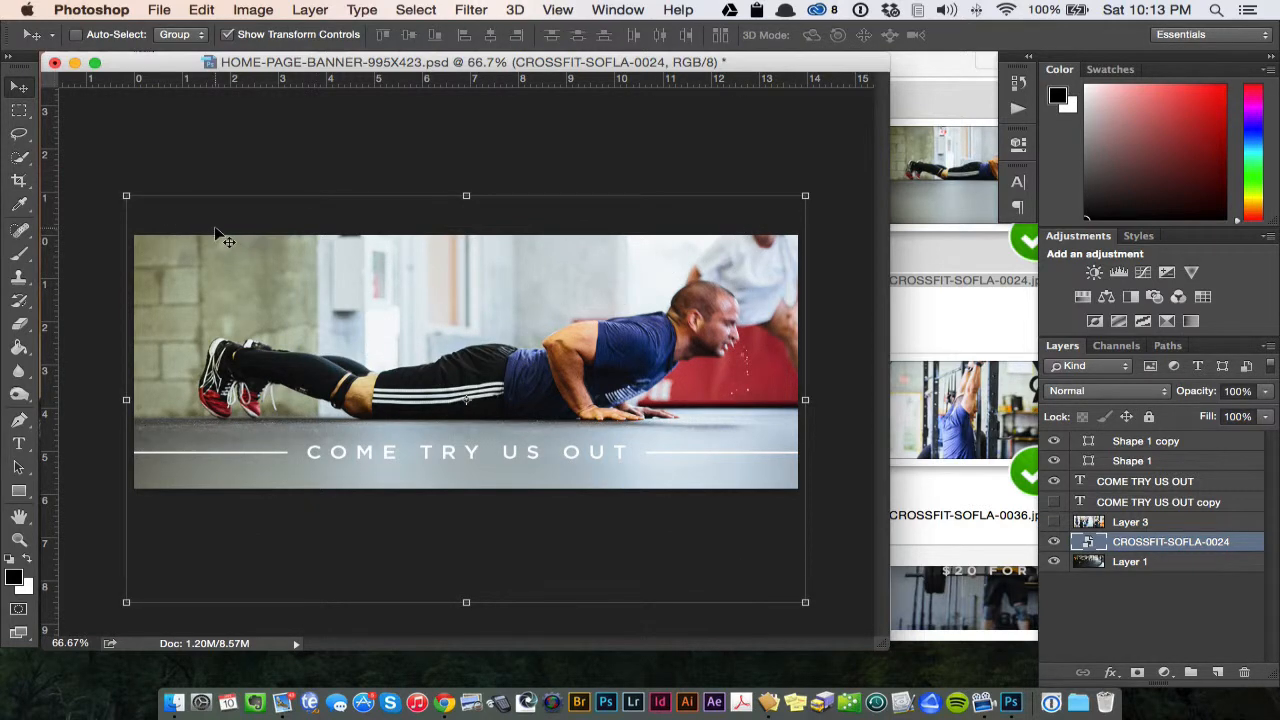
pyautogui.click(228, 36)
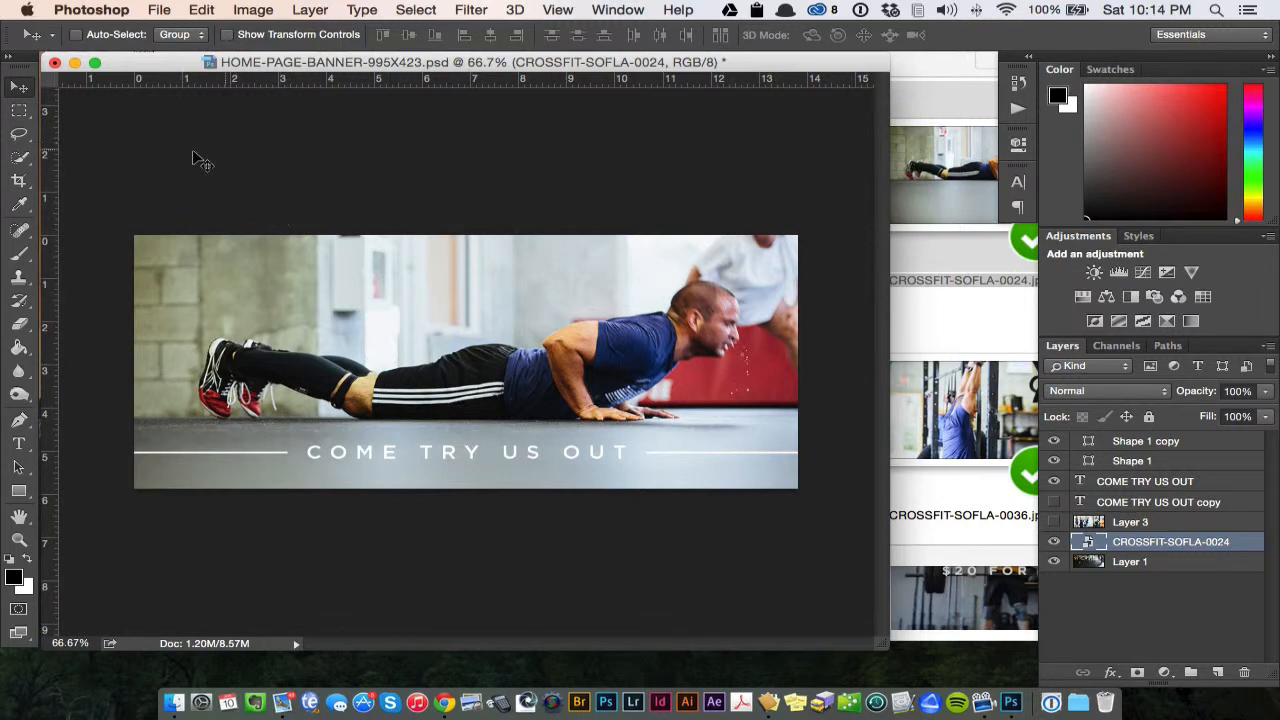
pyautogui.click(228, 36)
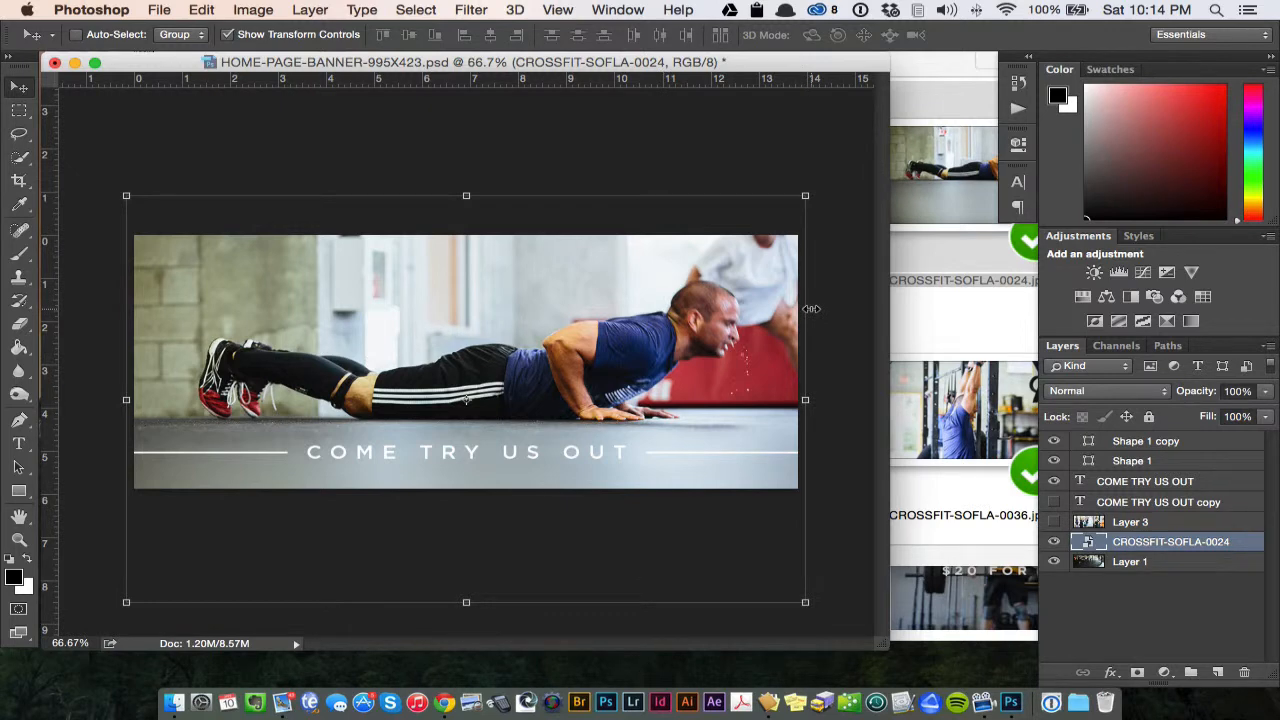
# - Show the banner at 50% zoom and enlarge its document window to leave space around the canvas
pyautogui.press('super+minus')
pyautogui.press('super+minus')
pyautogui.press('super+minus')
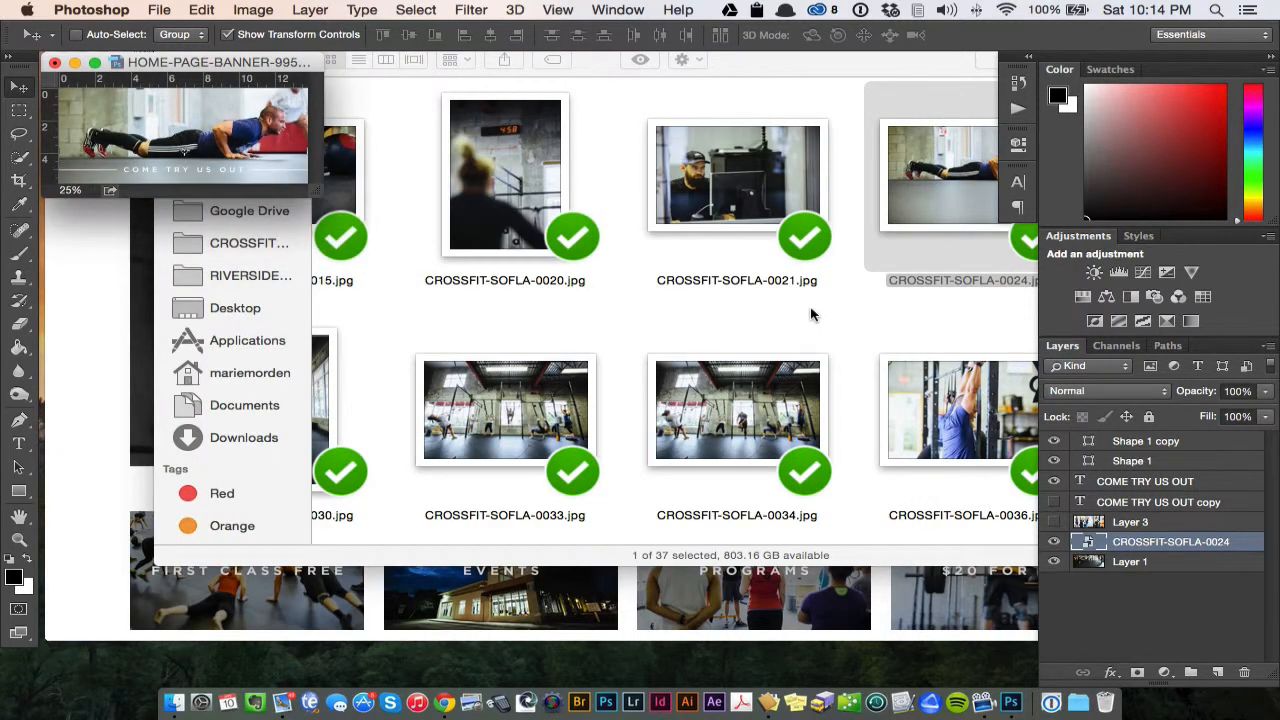
pyautogui.press('super+plus')
pyautogui.press('super+plus')
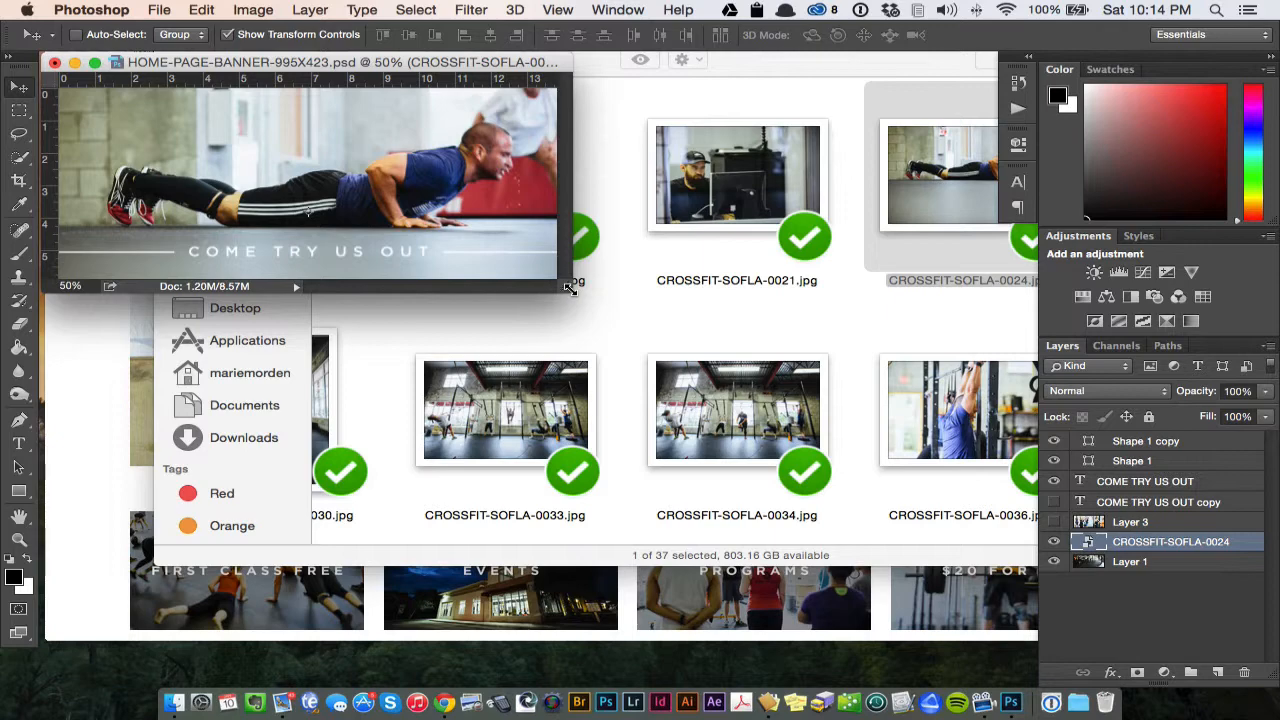
pyautogui.moveTo(576, 295); pyautogui.dragTo(986, 658)
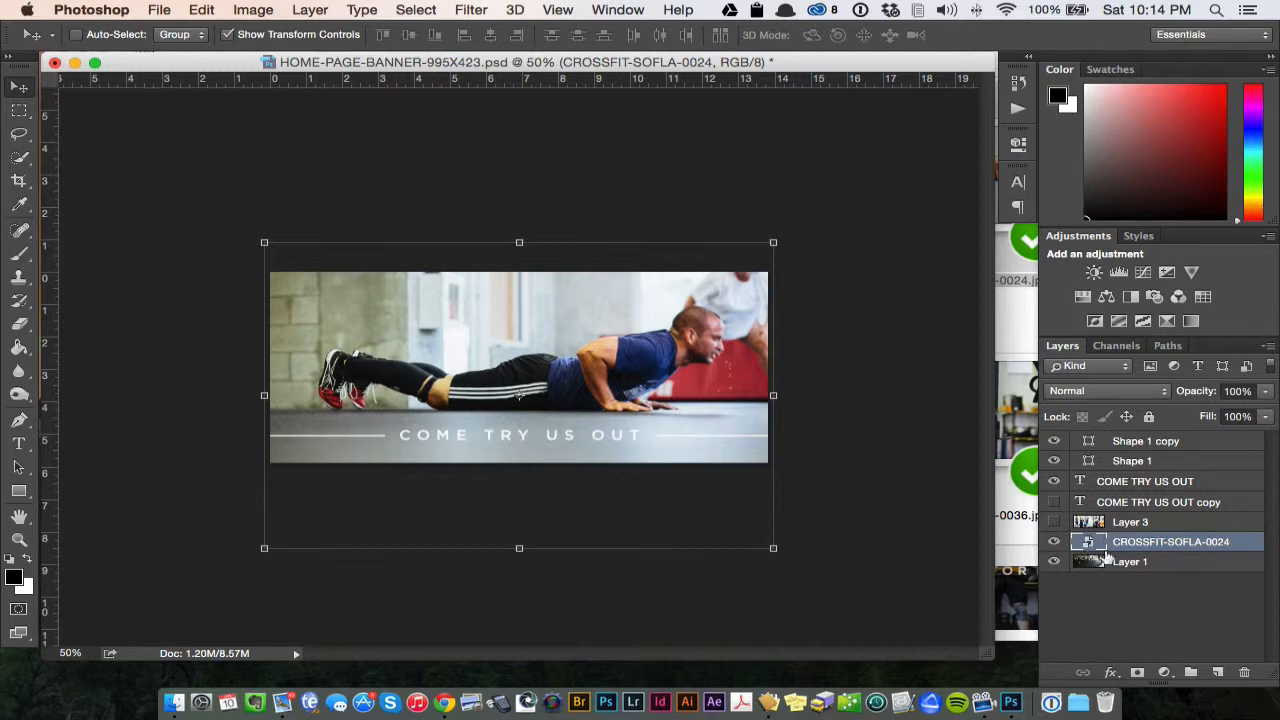
# - Check the hidden Layer 3 photo, then delete Layer 3 and the old background photo on Layer 1
pyautogui.click(1054, 522)
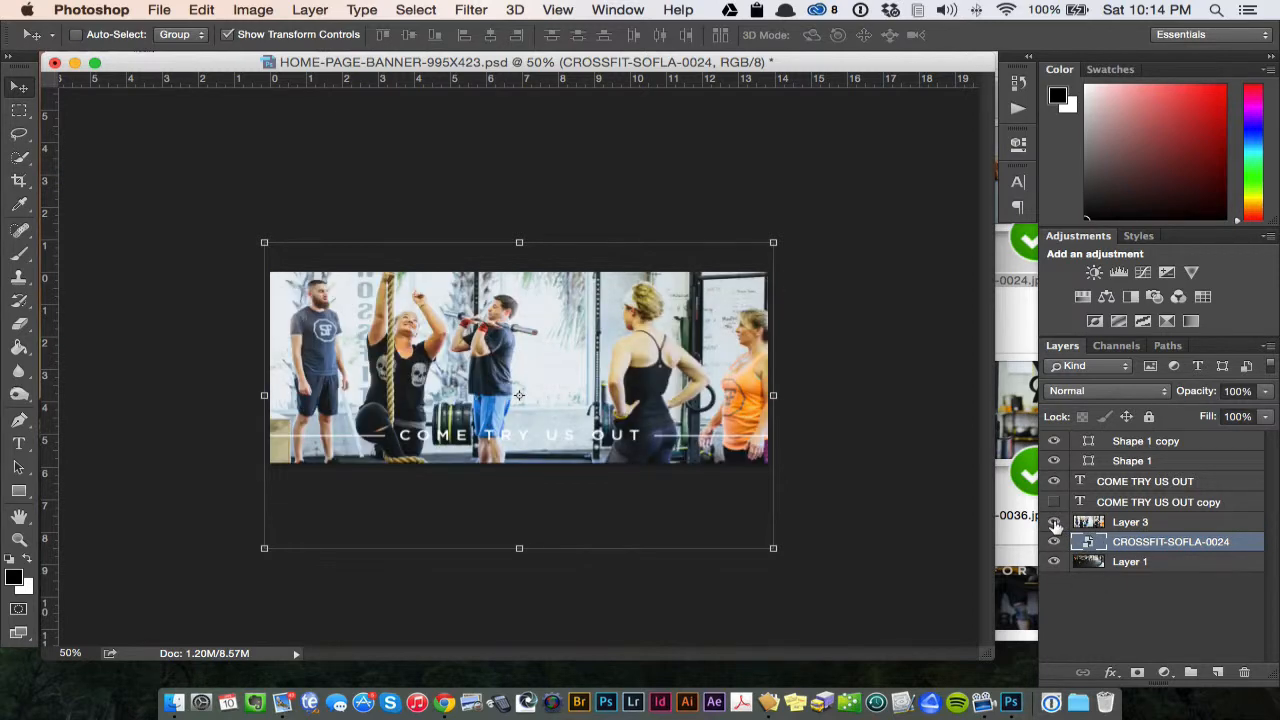
pyautogui.click(1054, 522)
pyautogui.click(1148, 525)
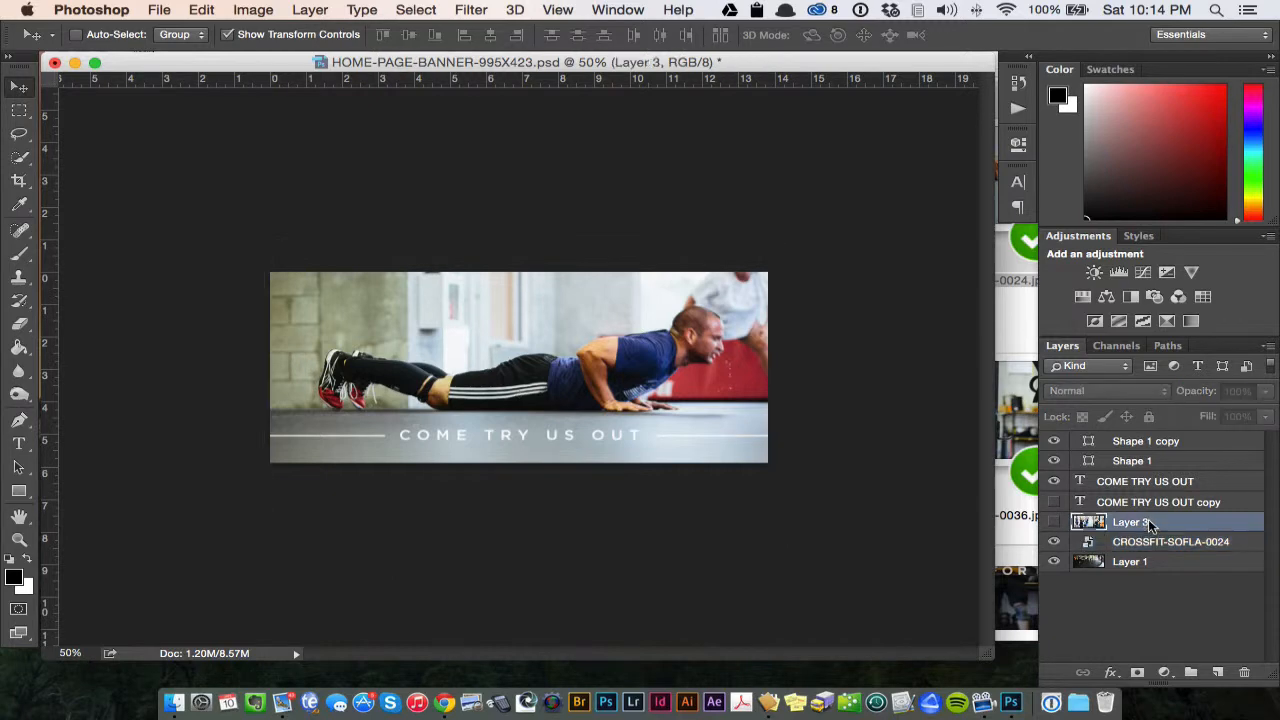
pyautogui.press('Delete')
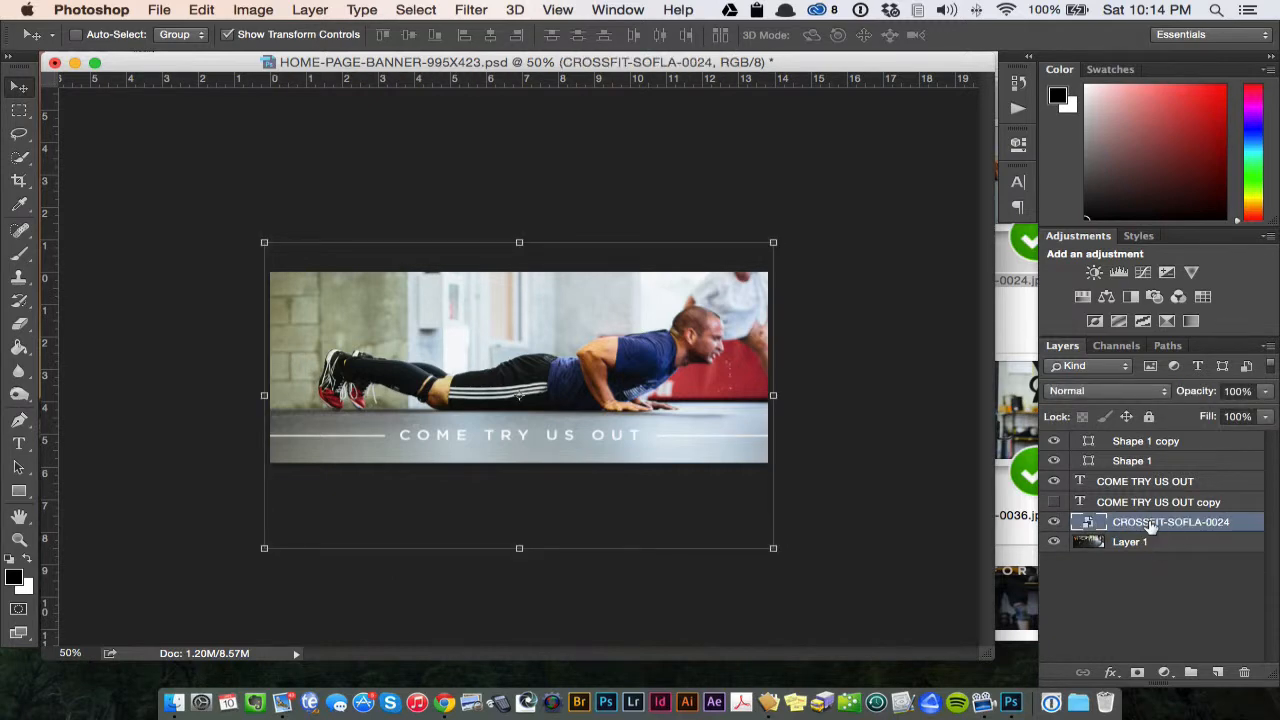
pyautogui.click(1158, 542)
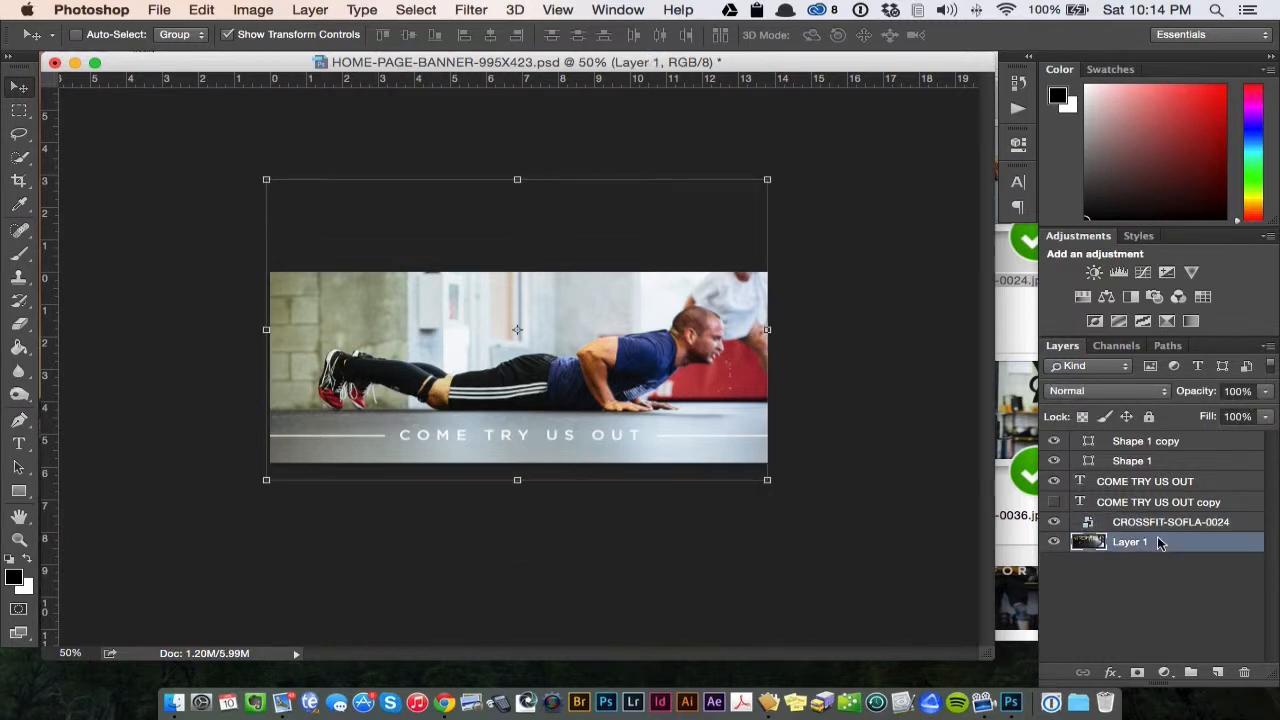
pyautogui.press('Delete')
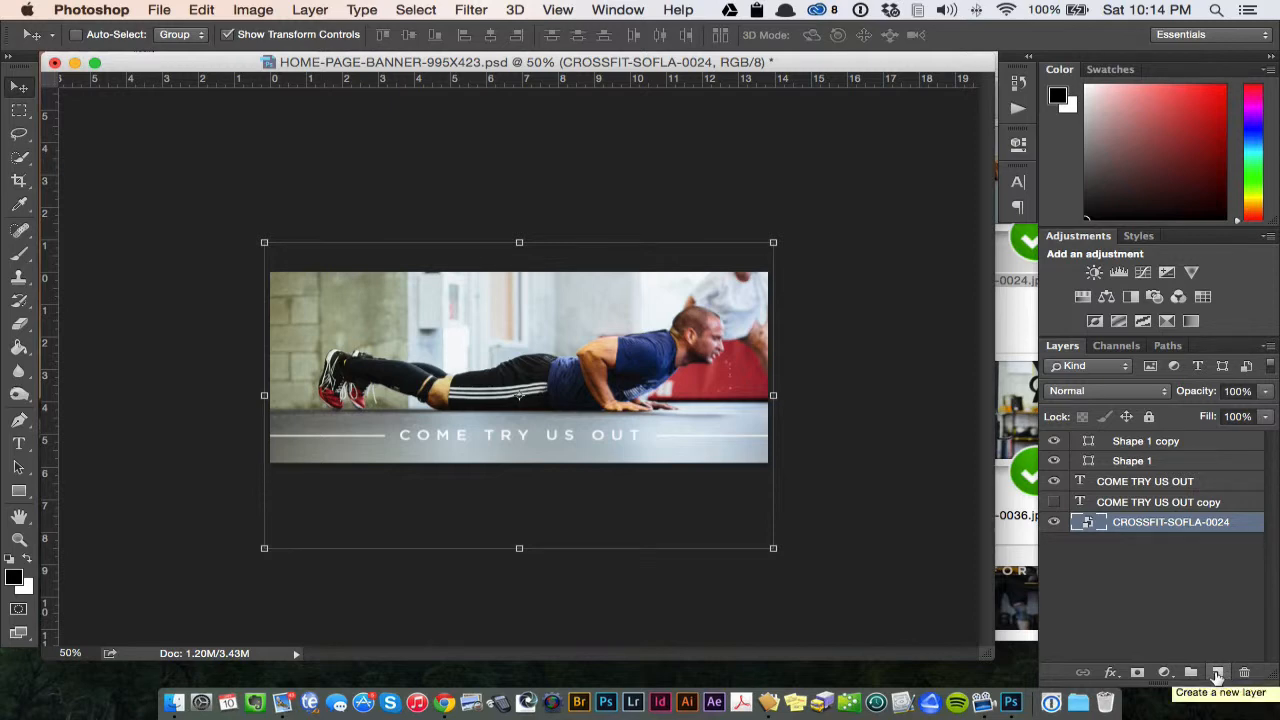
pyautogui.press('super+n')
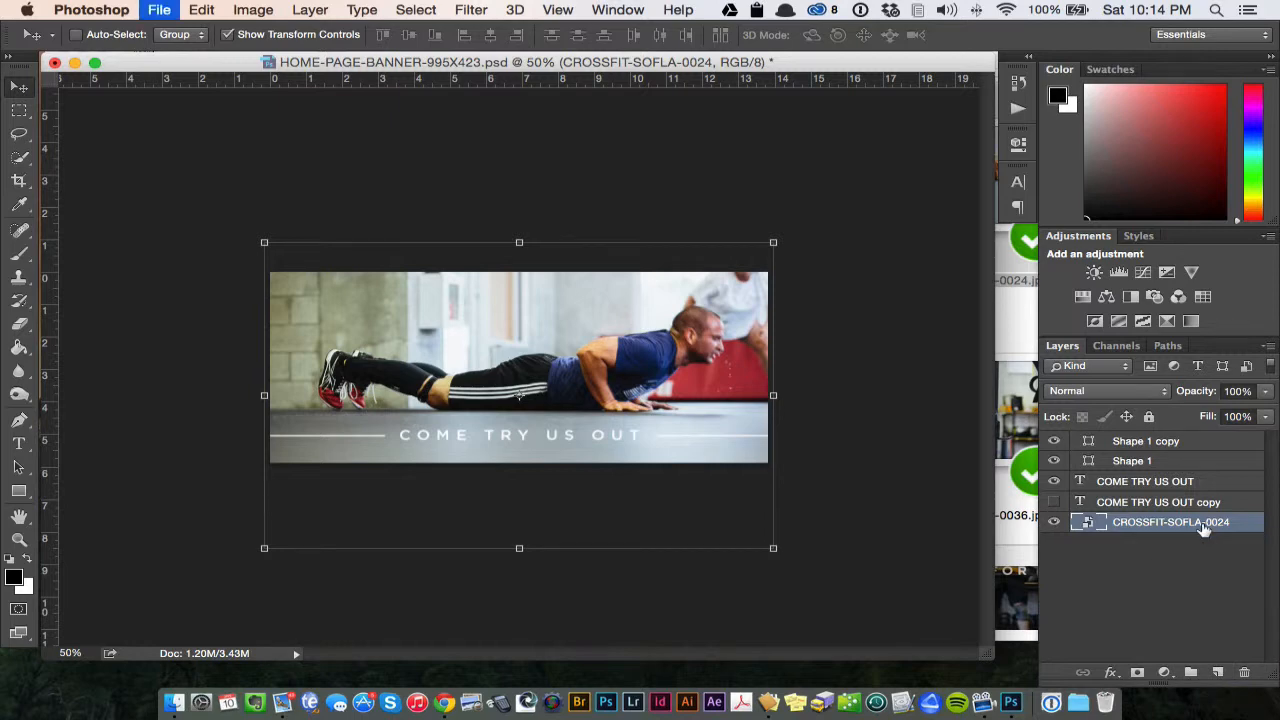
pyautogui.click(841, 203)
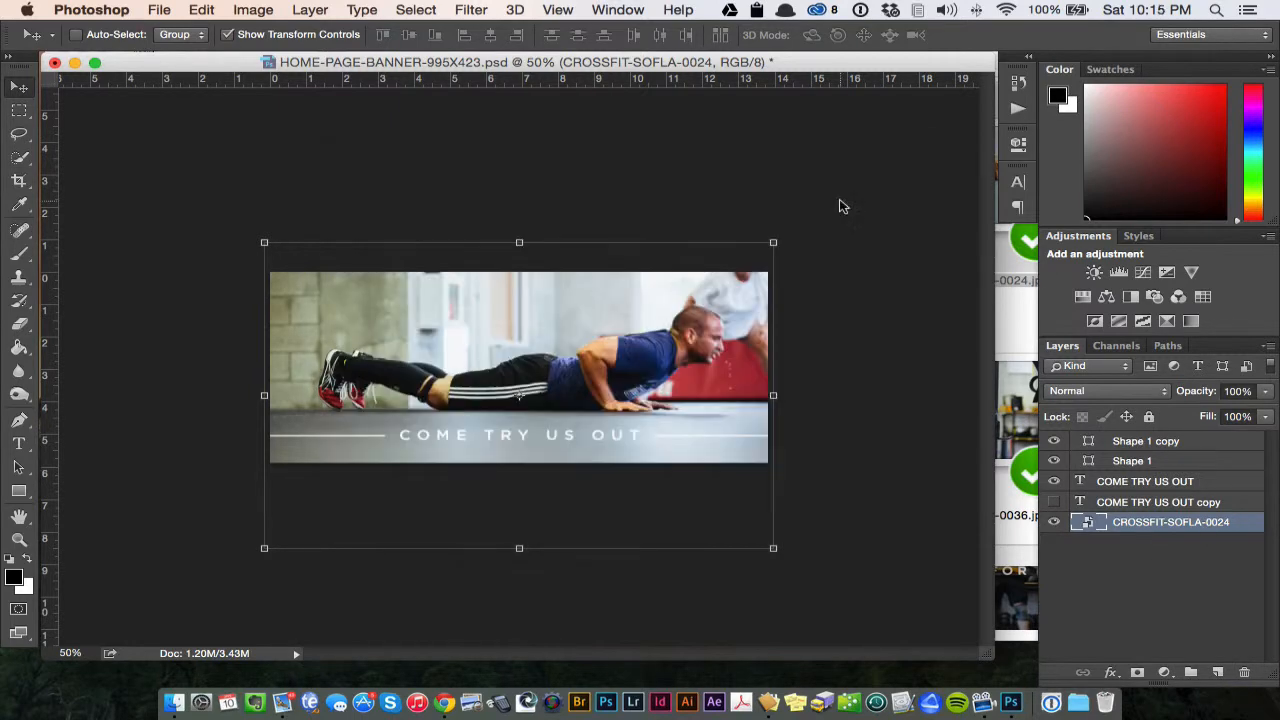
pyautogui.press('super+shift+n')
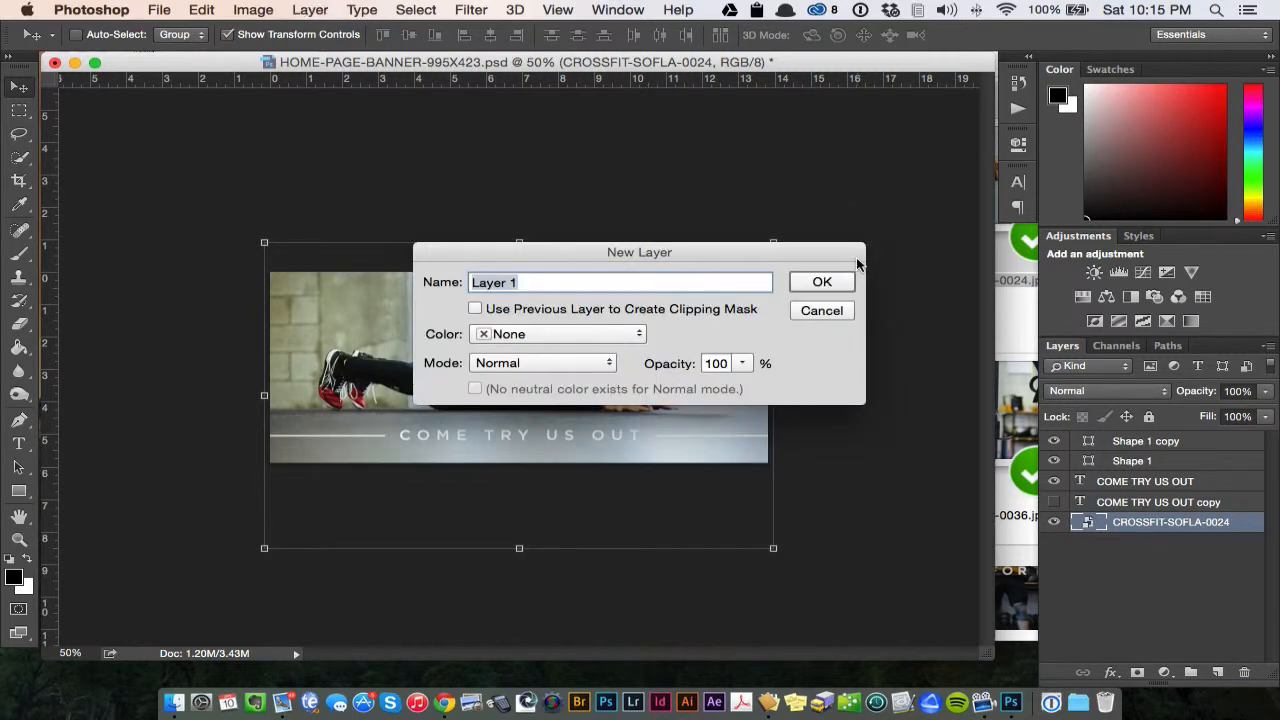
pyautogui.click(812, 310)
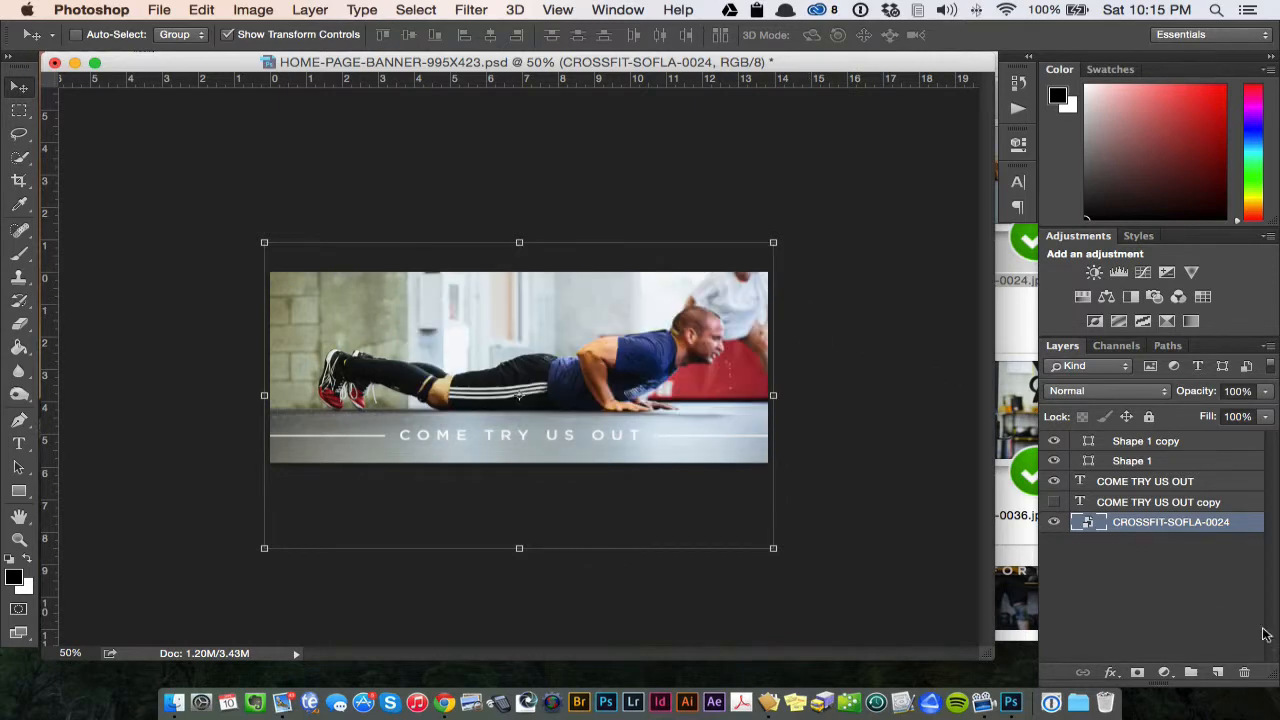
# - Create a new layer directly above the CROSSFIT-SOFLA-0024 photo and fill it with black using the Paint Bucket
pyautogui.click(1218, 673)
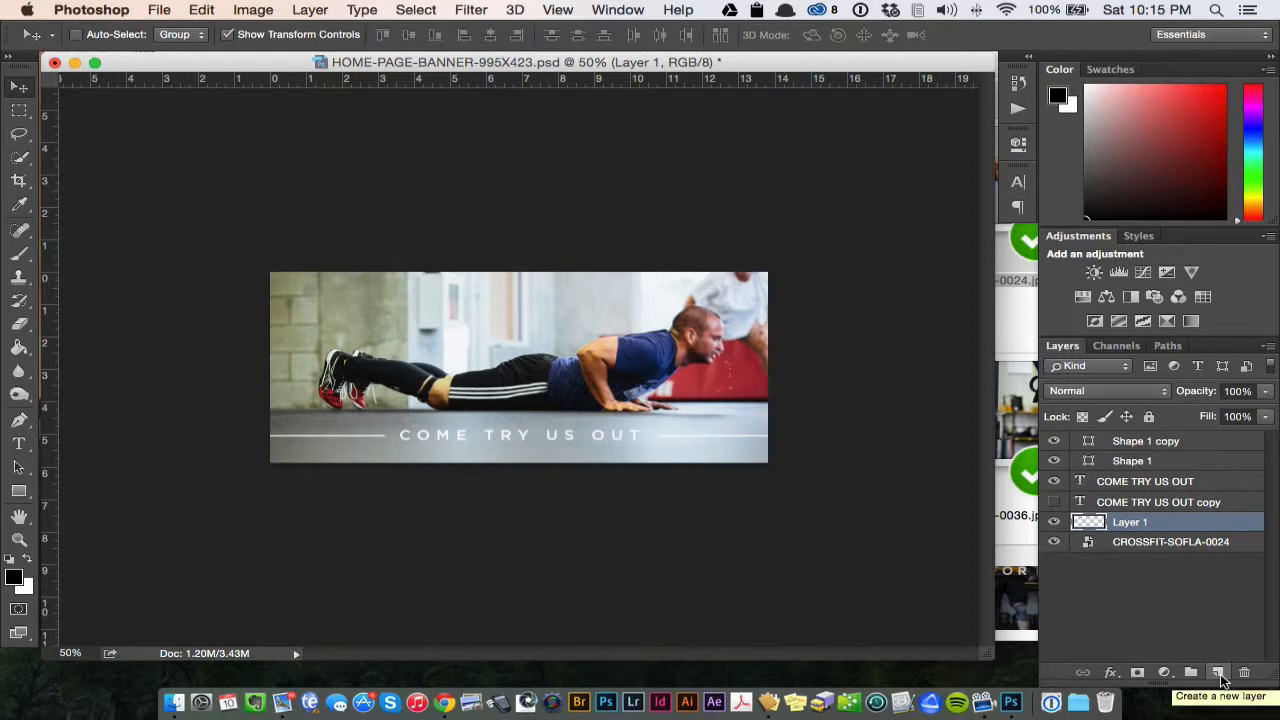
pyautogui.moveTo(1187, 525)
pyautogui.mouseDown()
pyautogui.moveTo(1180, 430)
pyautogui.moveTo(1180, 598)
pyautogui.moveTo(1166, 512)
pyautogui.mouseUp()
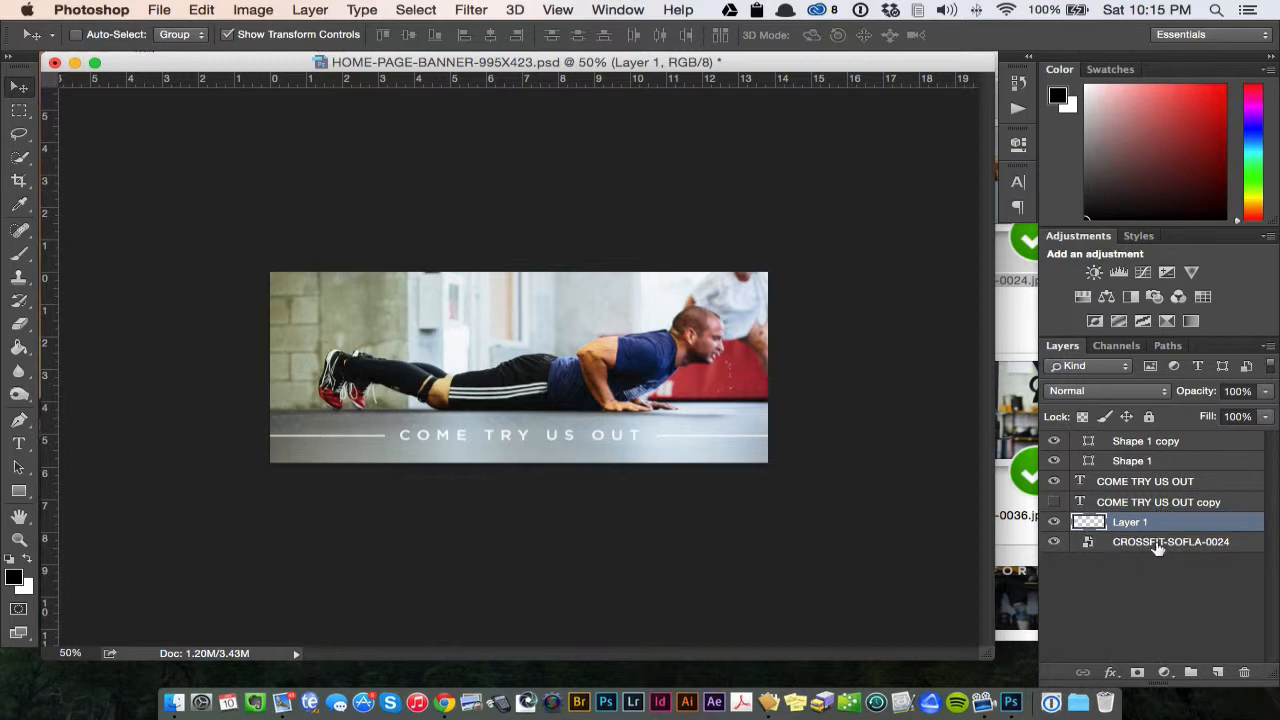
pyautogui.click(18, 350)
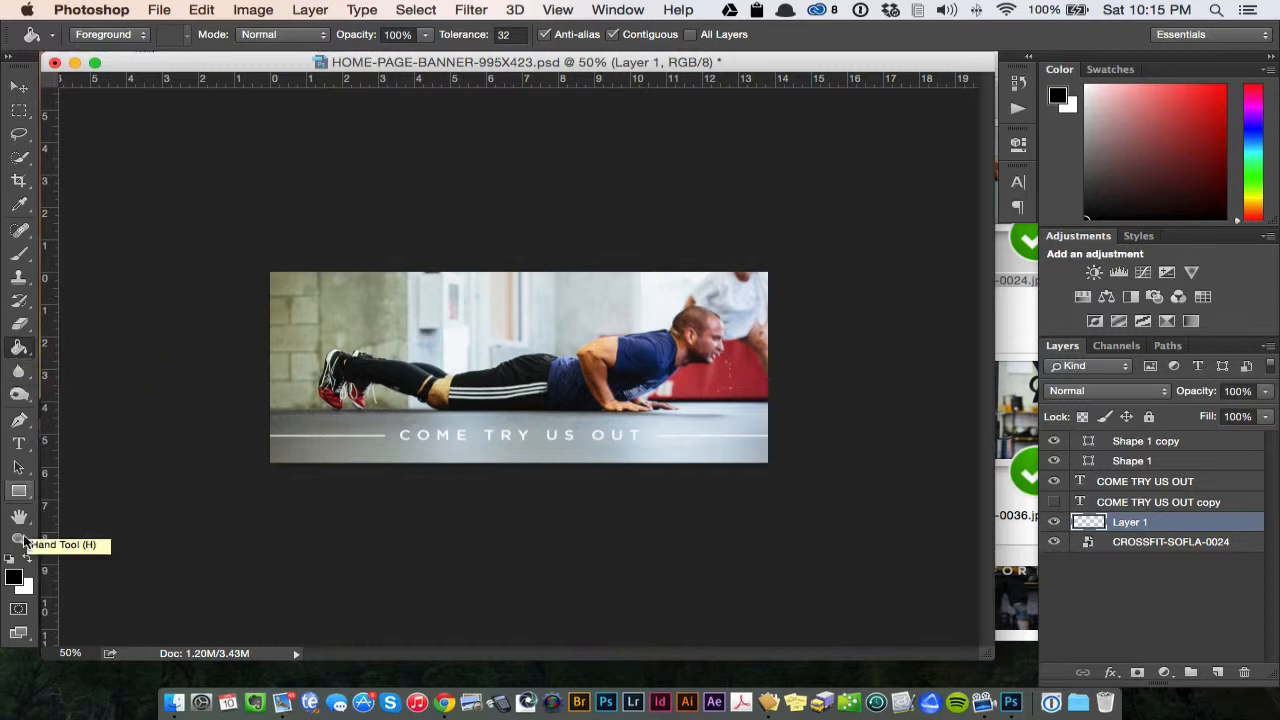
pyautogui.click(14, 579)
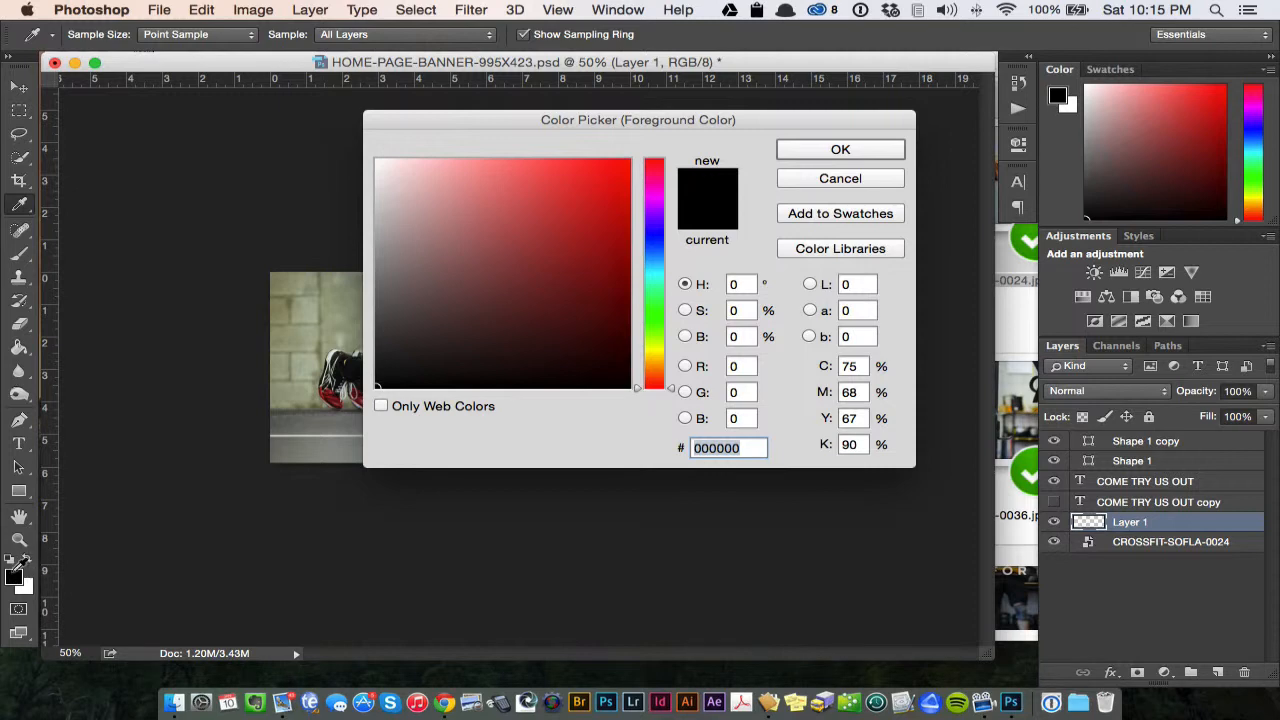
pyautogui.click(417, 358)
pyautogui.moveTo(417, 359)
pyautogui.mouseDown()
pyautogui.moveTo(331, 453)
pyautogui.moveTo(446, 291)
pyautogui.moveTo(412, 357)
pyautogui.moveTo(331, 444)
pyautogui.moveTo(403, 346)
pyautogui.moveTo(337, 423)
pyautogui.mouseUp()
pyautogui.click(816, 150)
pyautogui.press('g')
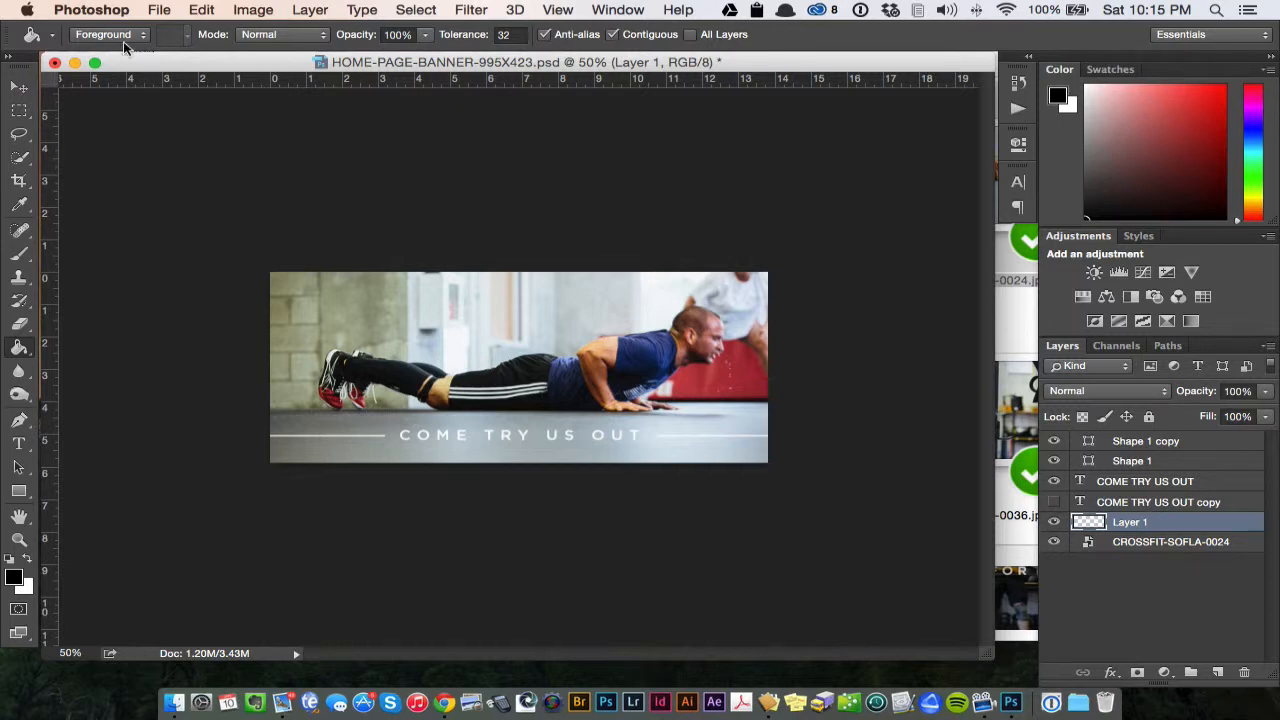
pyautogui.click(530, 325)
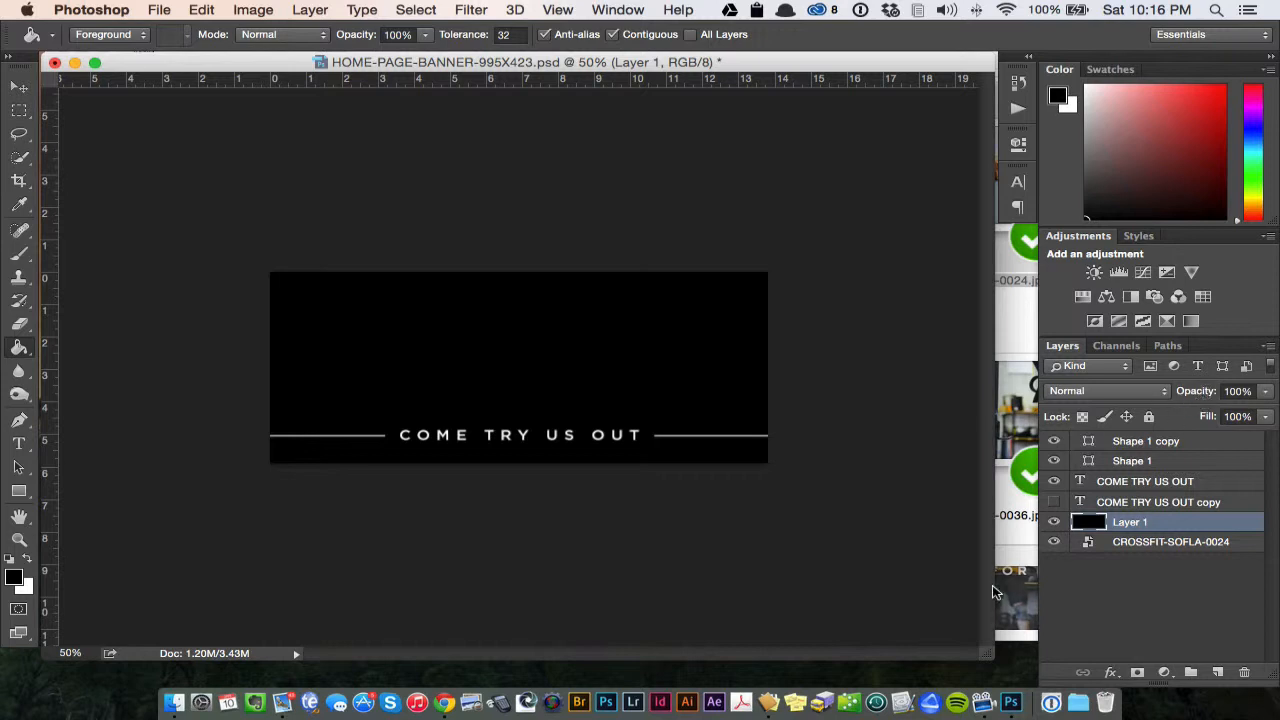
# - Set the black Layer 1 overlay's opacity to 20% after trying 10% to 40%, and compare the banner with the overlay hidden and shown
pyautogui.press('v')
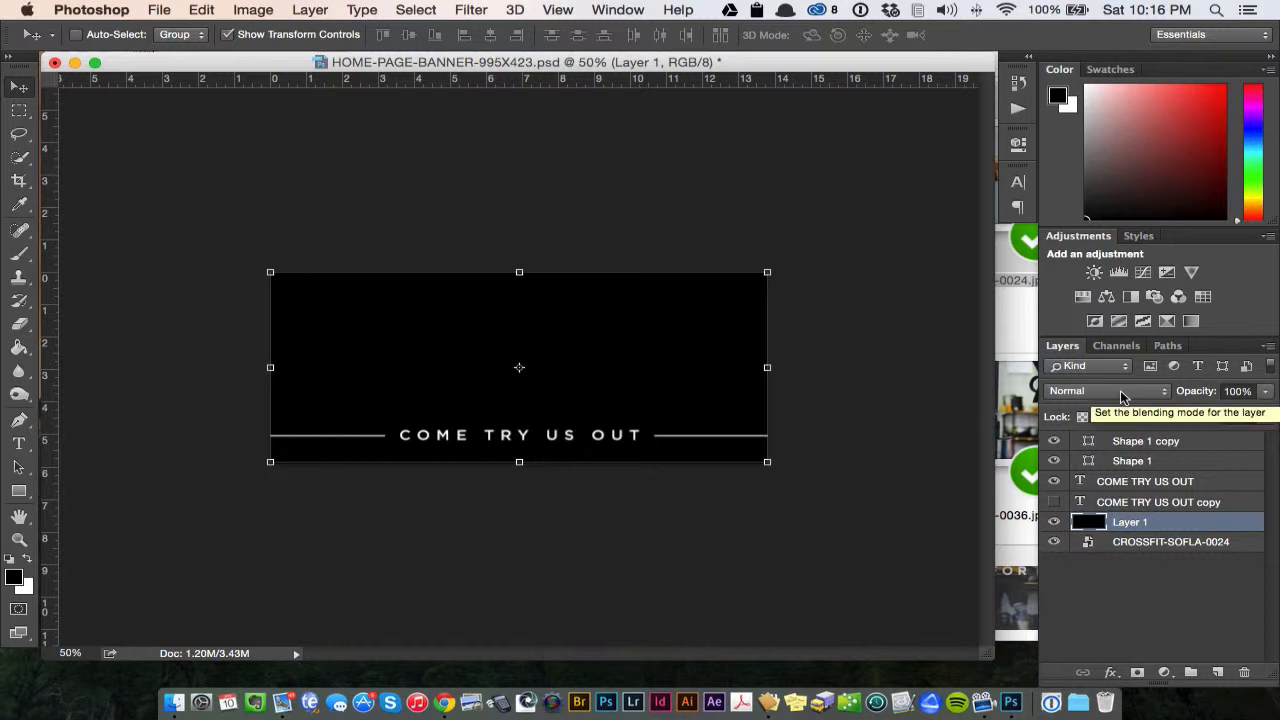
pyautogui.press('1')
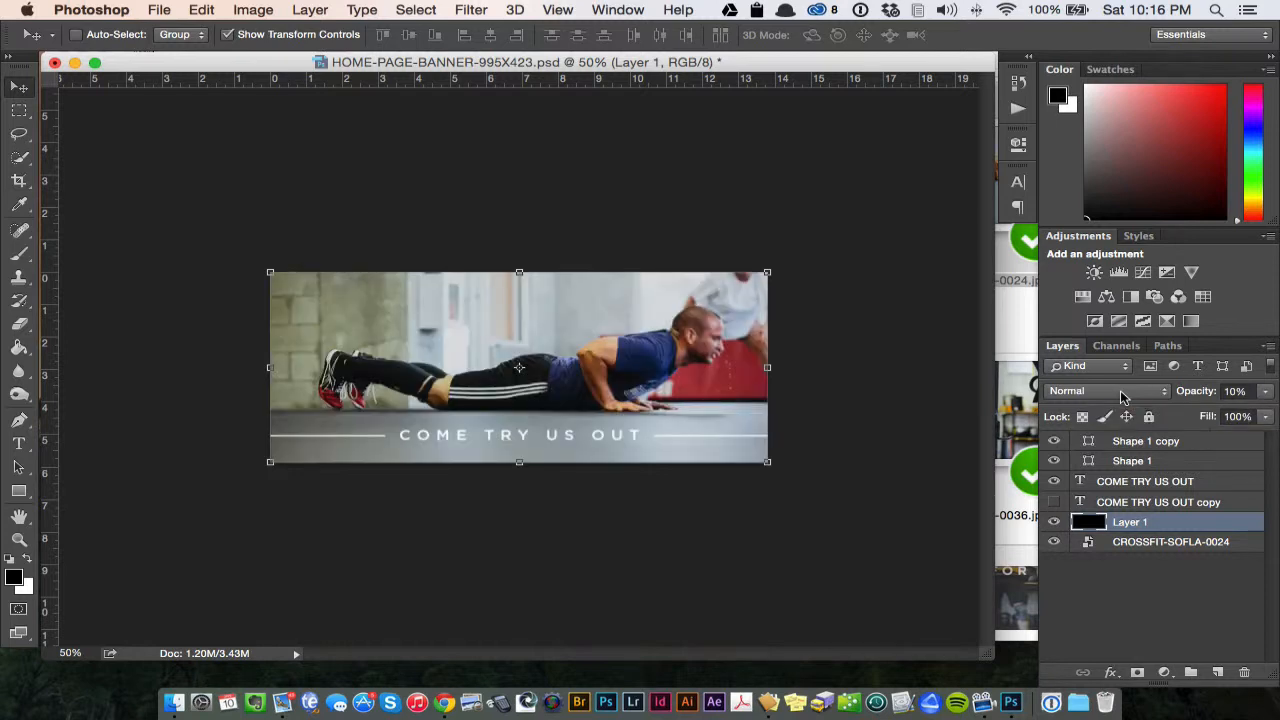
pyautogui.press('2')
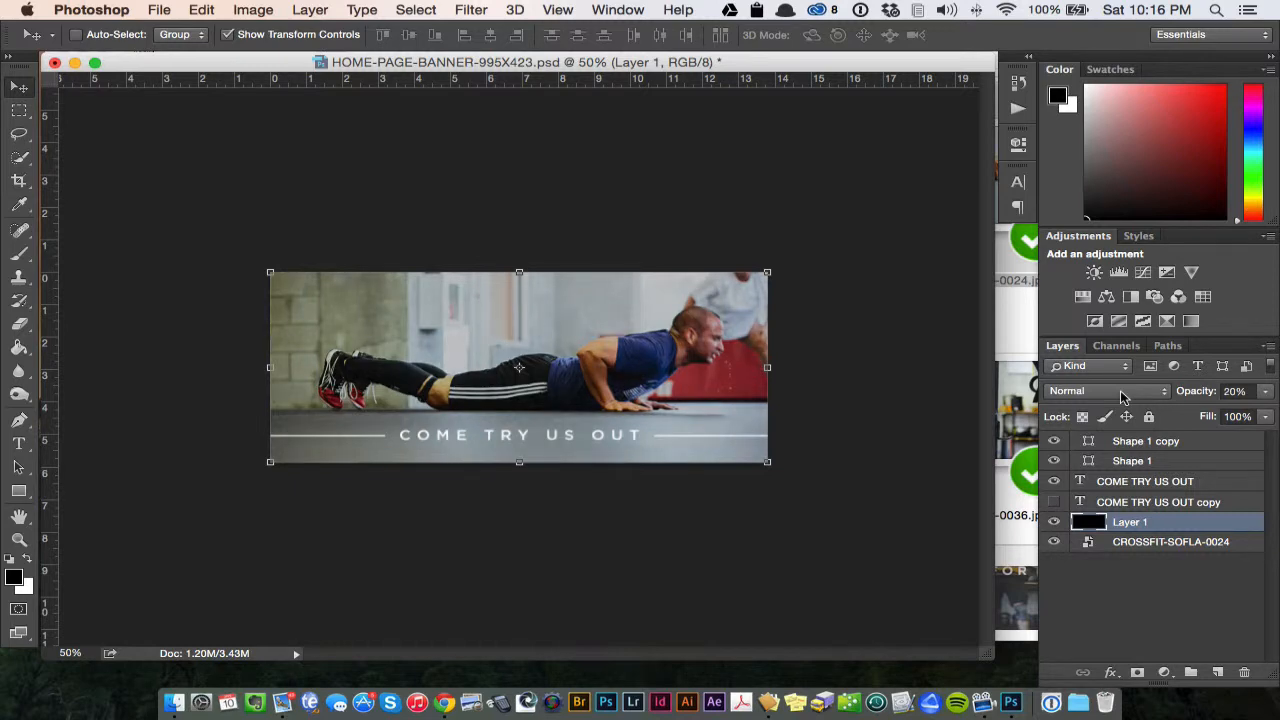
pyautogui.press('3')
pyautogui.press('4')
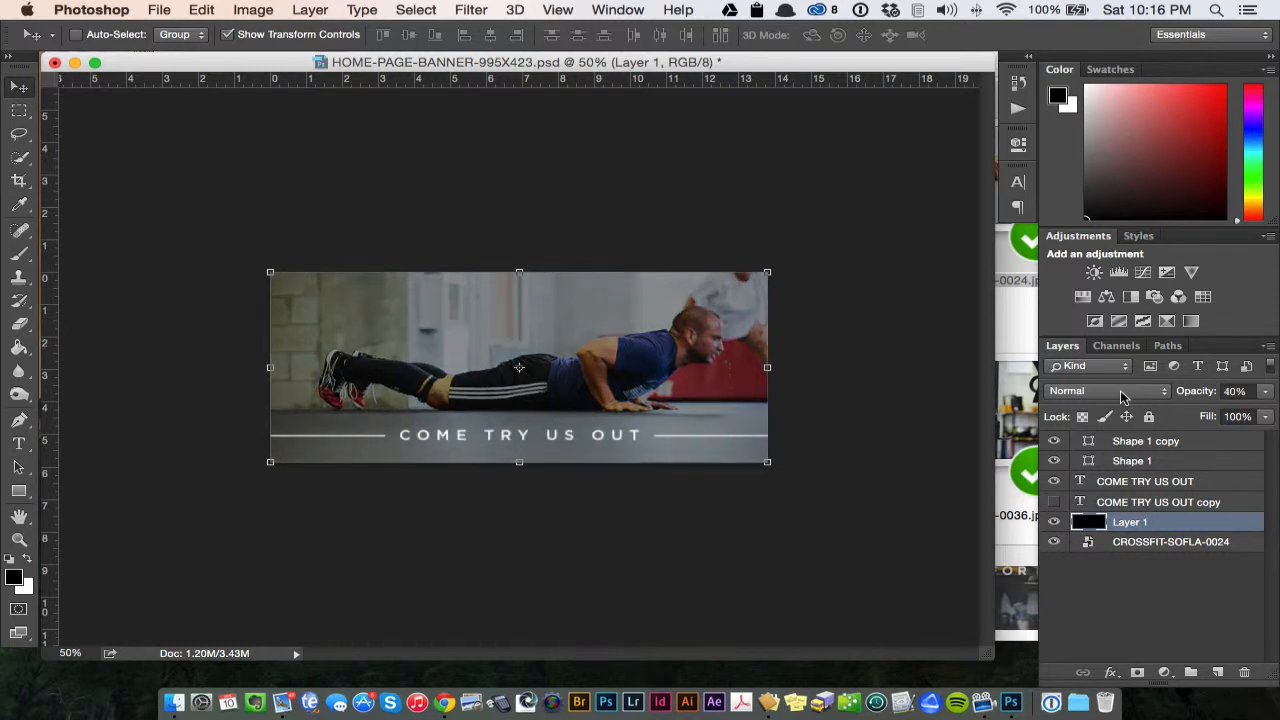
pyautogui.press('2')
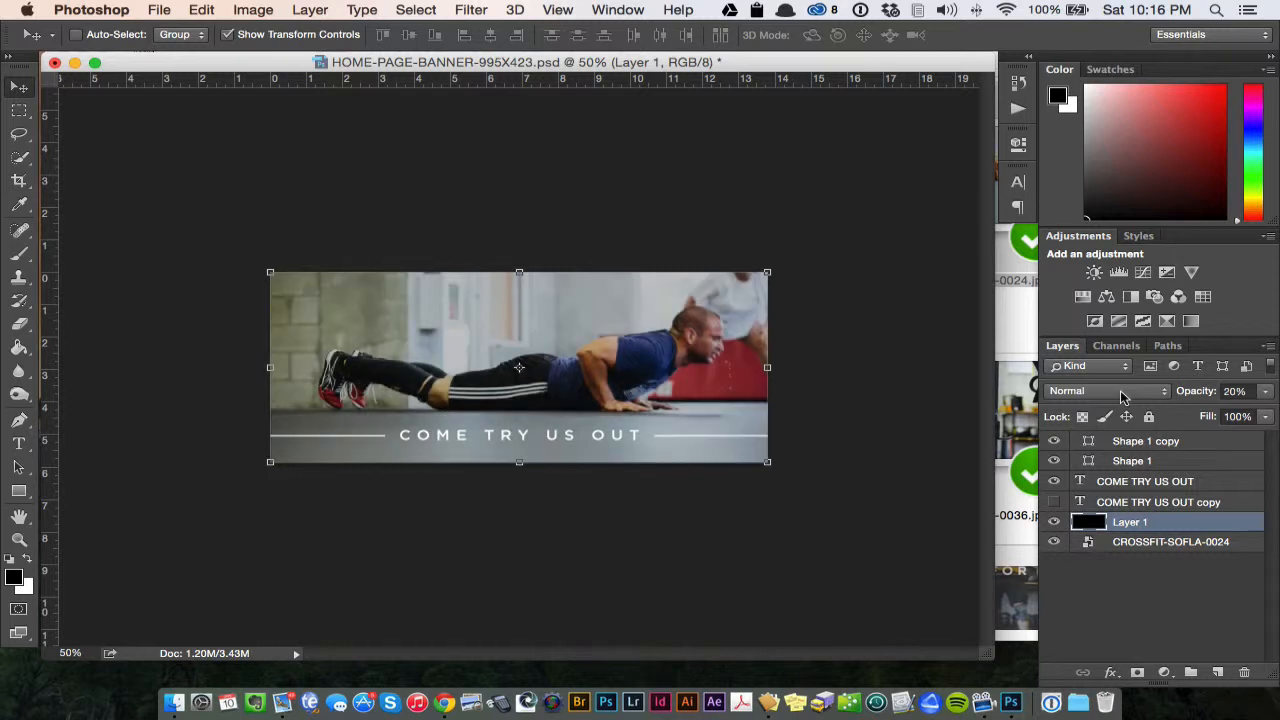
pyautogui.press('1')
pyautogui.press('3')
pyautogui.press('2')
pyautogui.click(1054, 521)
pyautogui.click(1054, 521)
# - Return the banner to 50% zoom, enlarge its document window around the canvas and deselect all layers
pyautogui.press('super+equal')
pyautogui.press('super+equal')
pyautogui.press('super+minus')
pyautogui.press('super+minus')
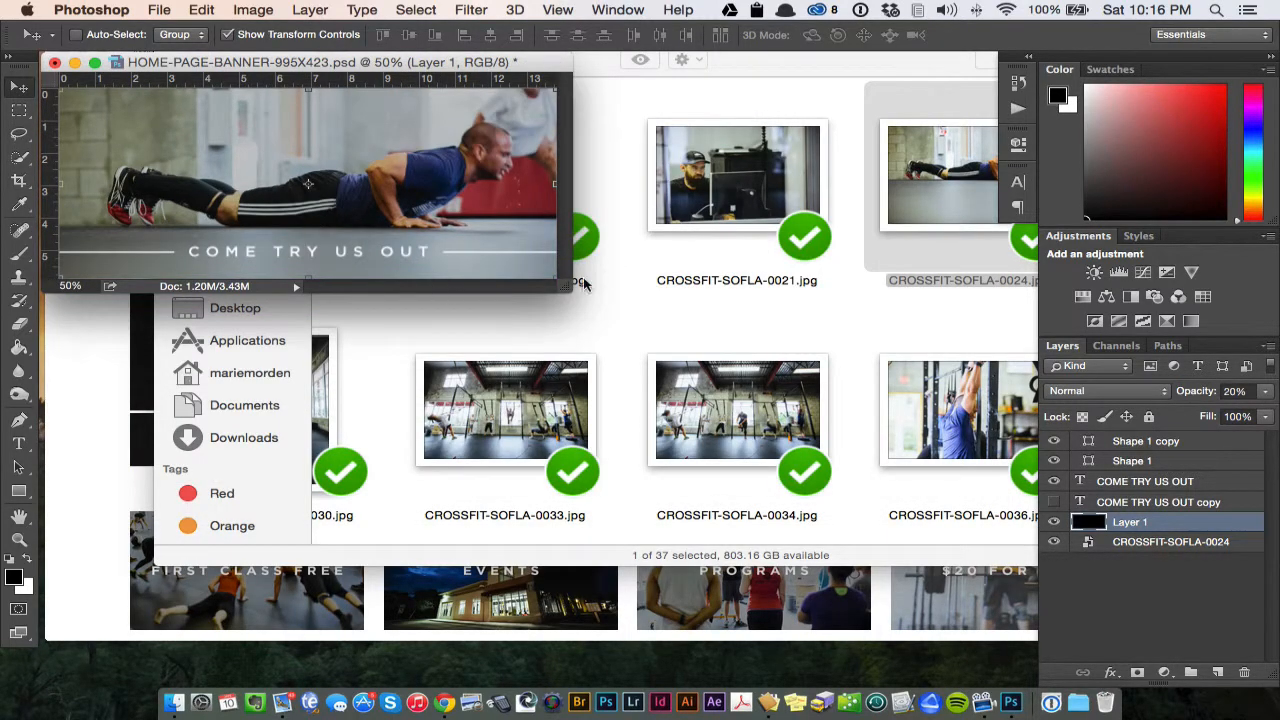
pyautogui.moveTo(565, 288); pyautogui.dragTo(828, 472)
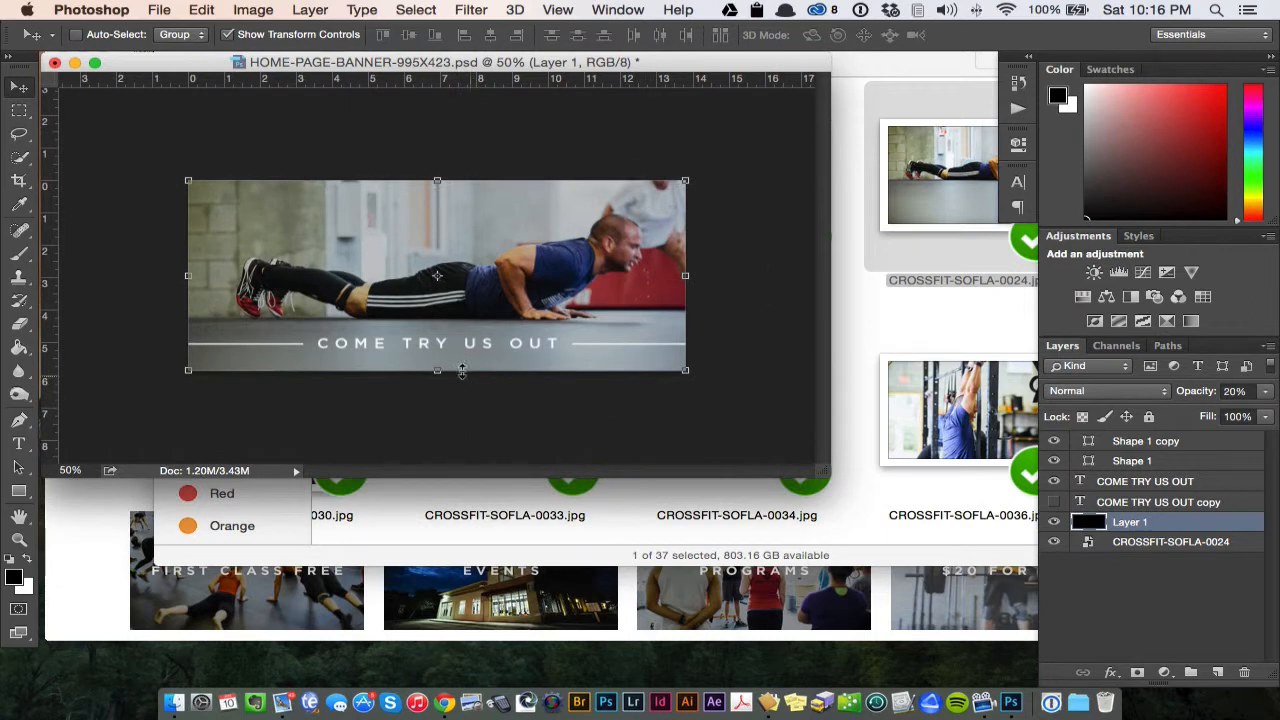
pyautogui.click(1190, 600)
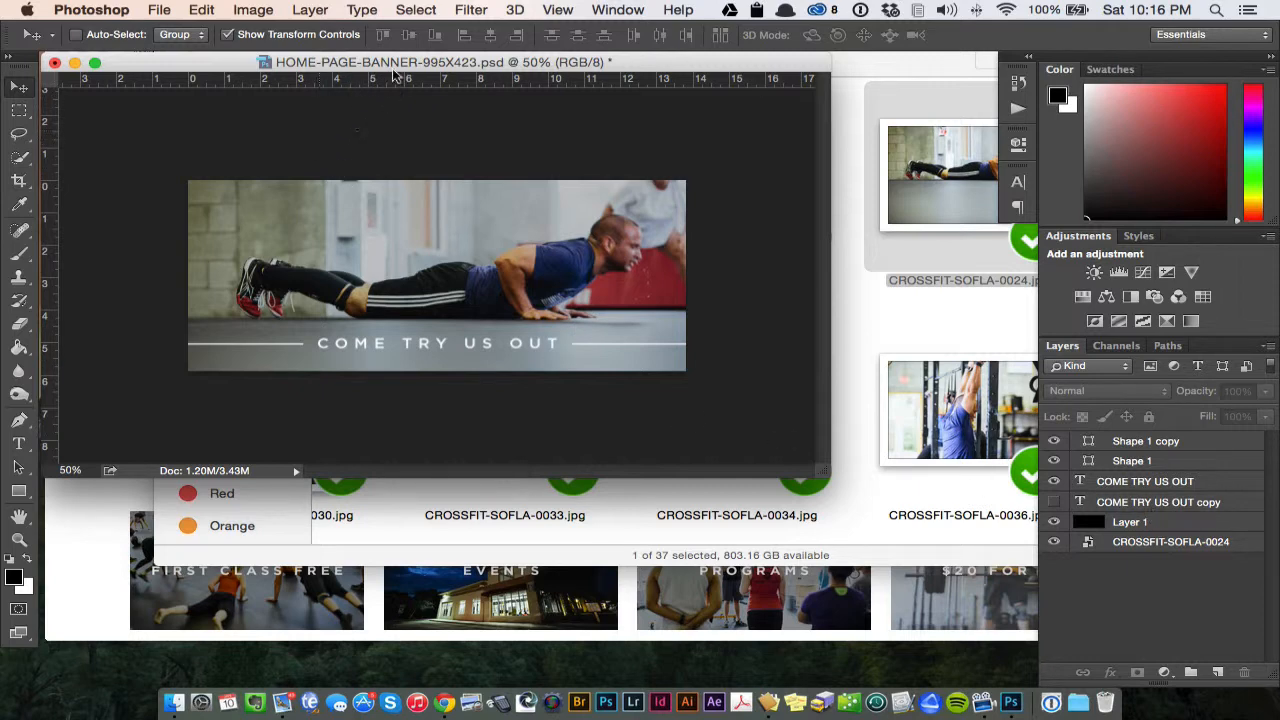
pyautogui.moveTo(410, 66); pyautogui.dragTo(415, 78)
pyautogui.press('super+s')
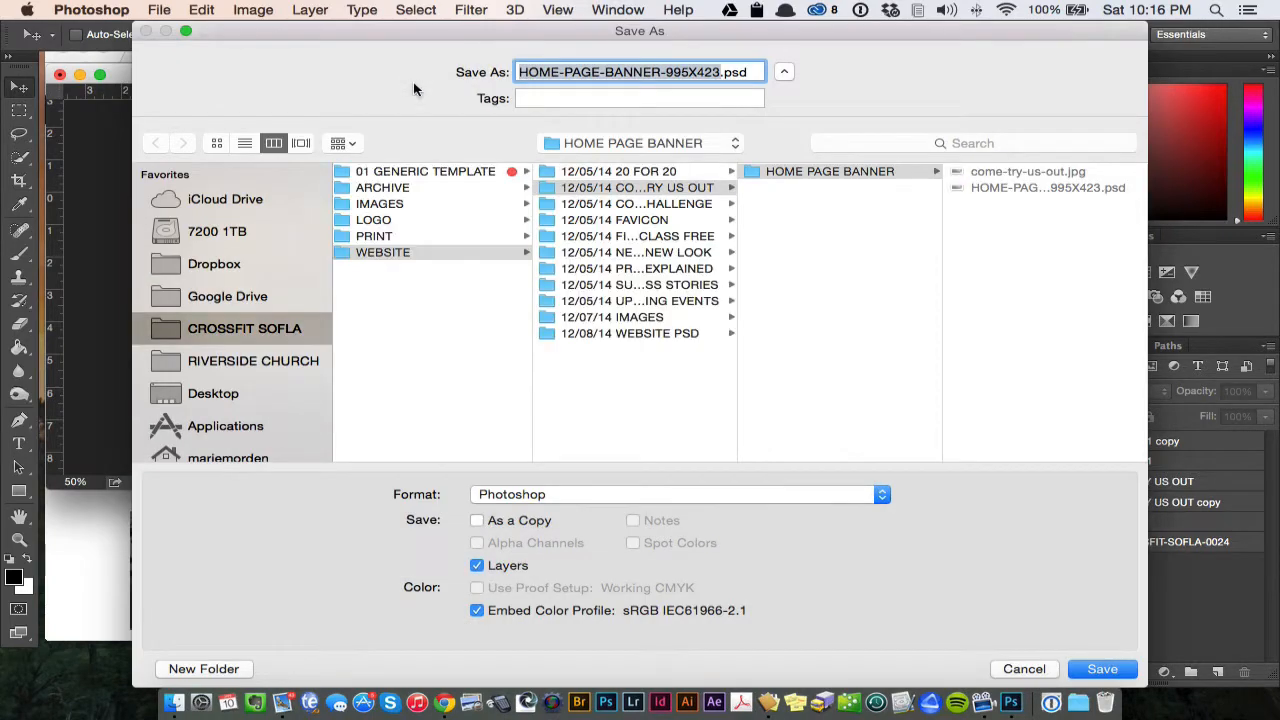
pyautogui.click(1024, 669)
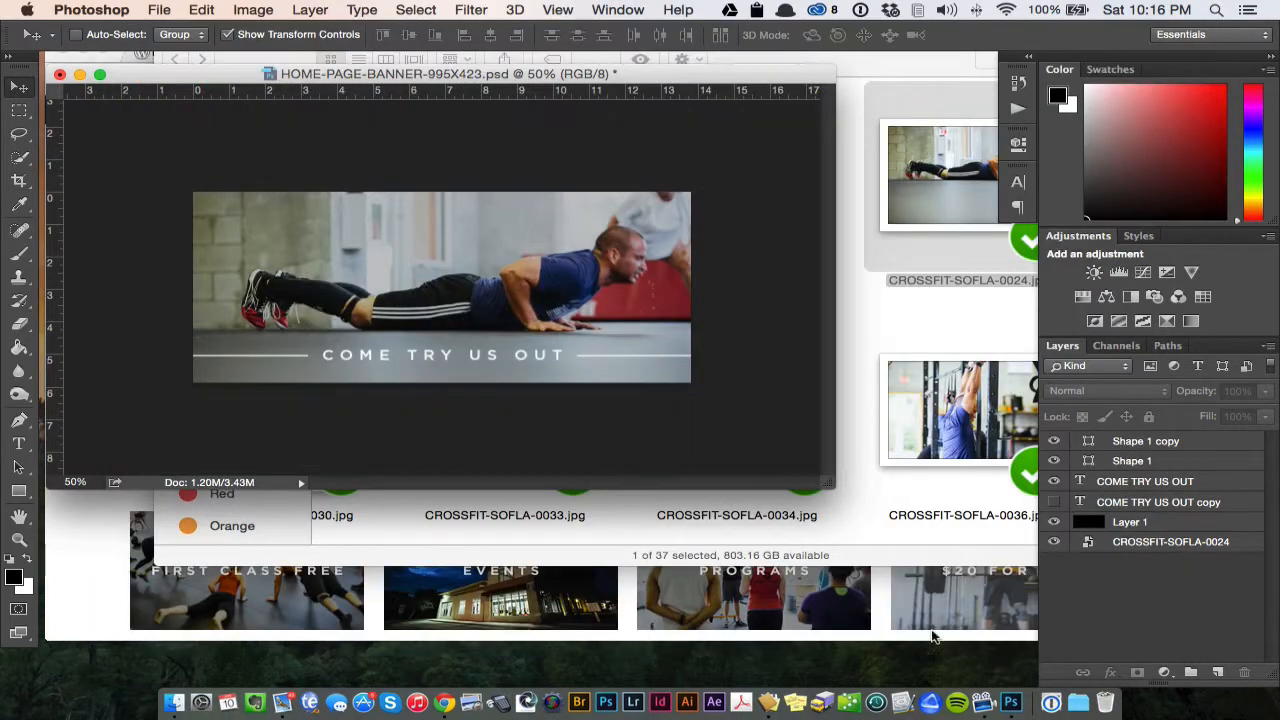
pyautogui.moveTo(628, 76); pyautogui.dragTo(737, 124)
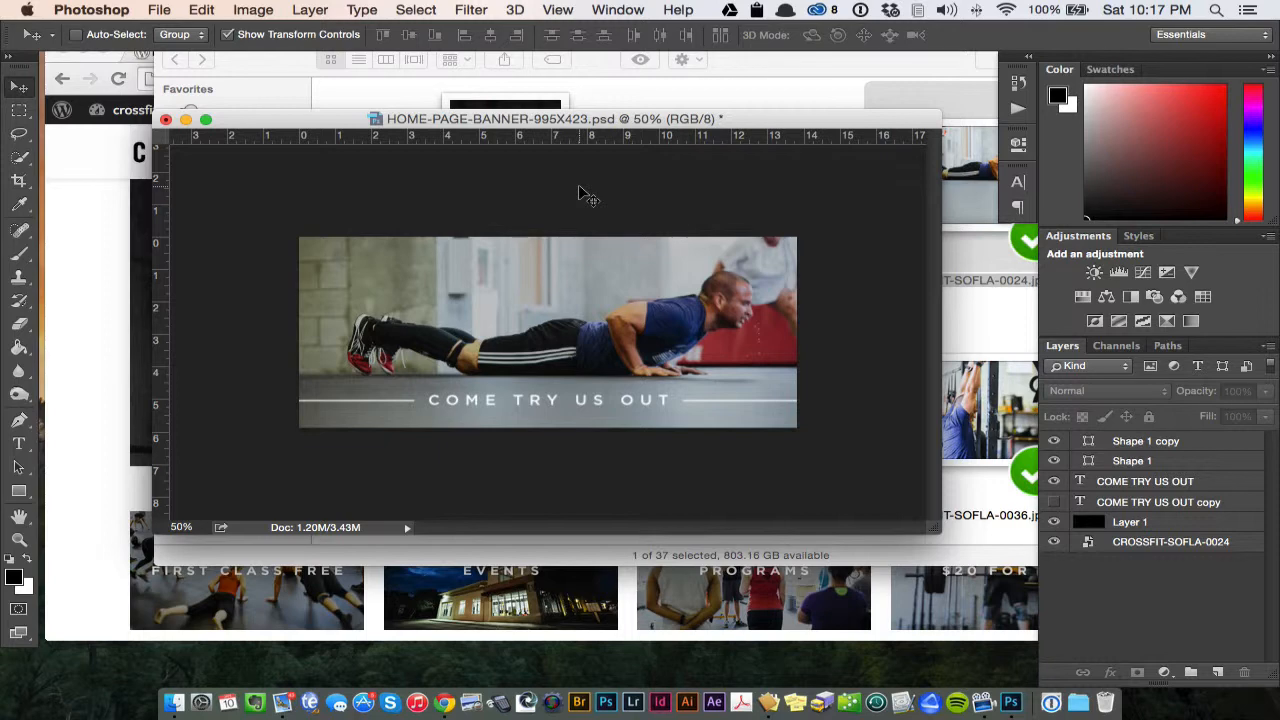
pyautogui.press('super+alt+shift+s')
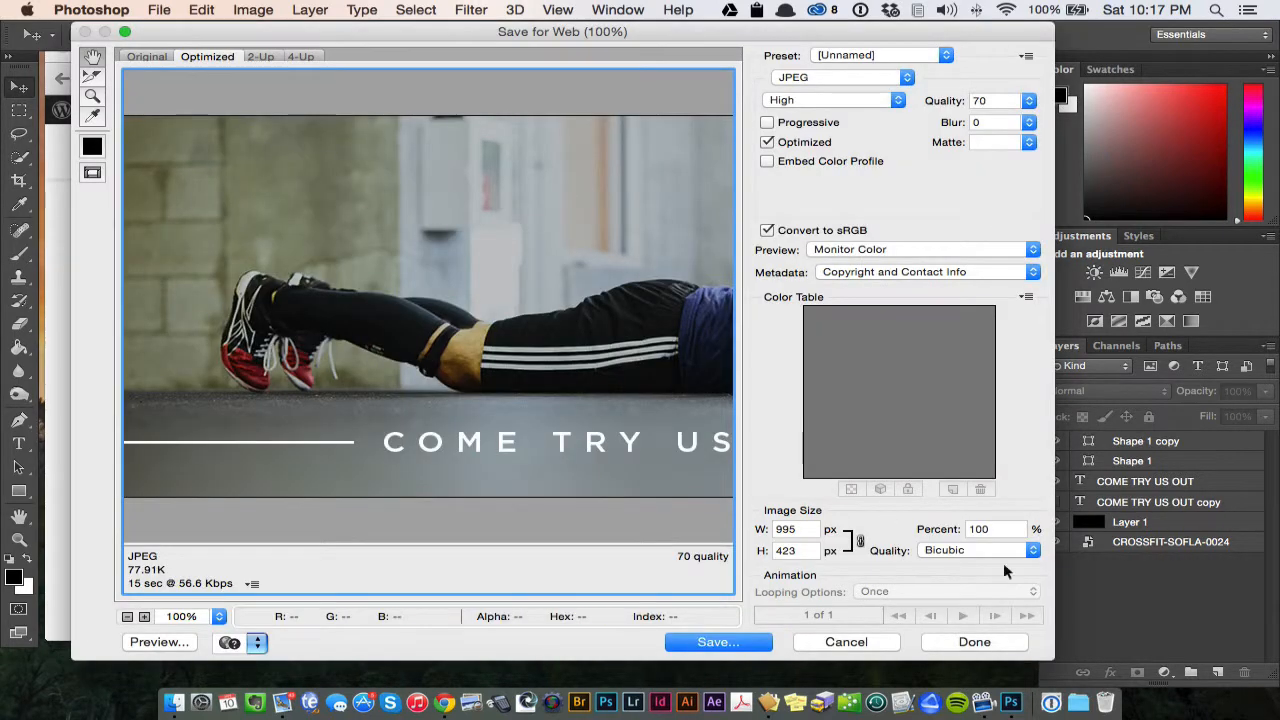
pyautogui.click(858, 642)
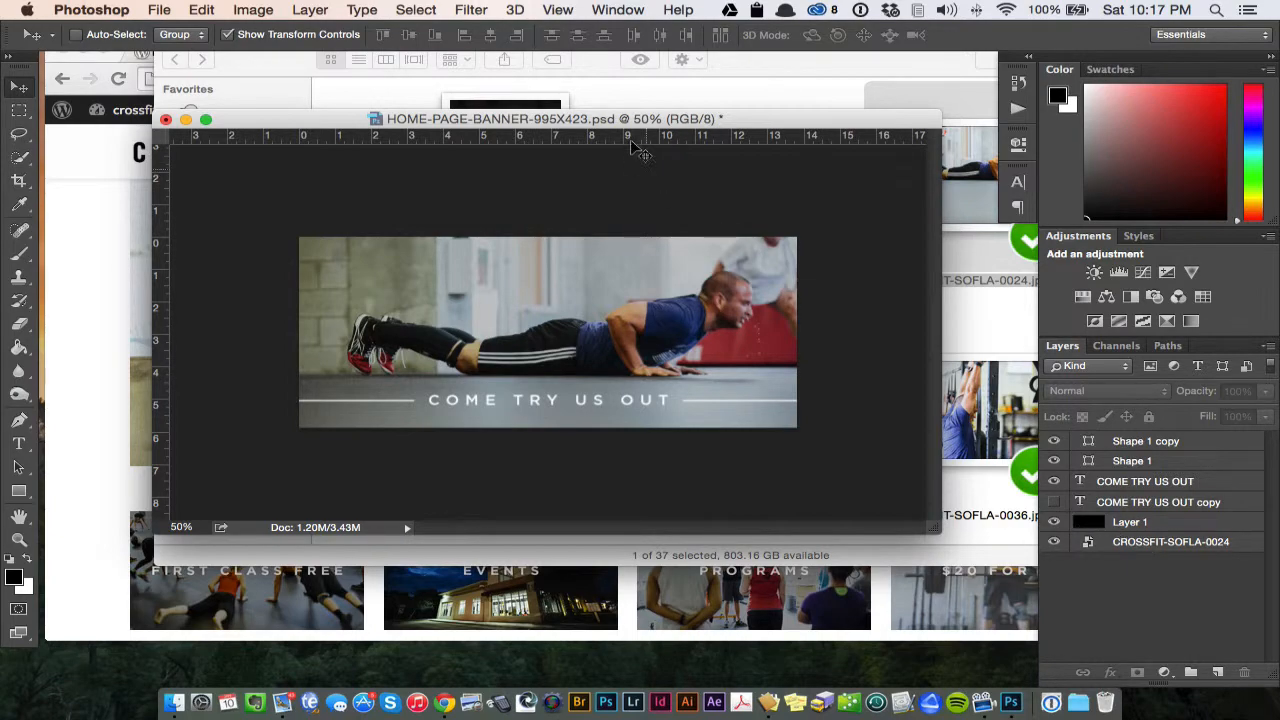
pyautogui.moveTo(628, 121)
pyautogui.mouseDown()
pyautogui.moveTo(455, 88)
pyautogui.moveTo(640, 108)
pyautogui.mouseUp()
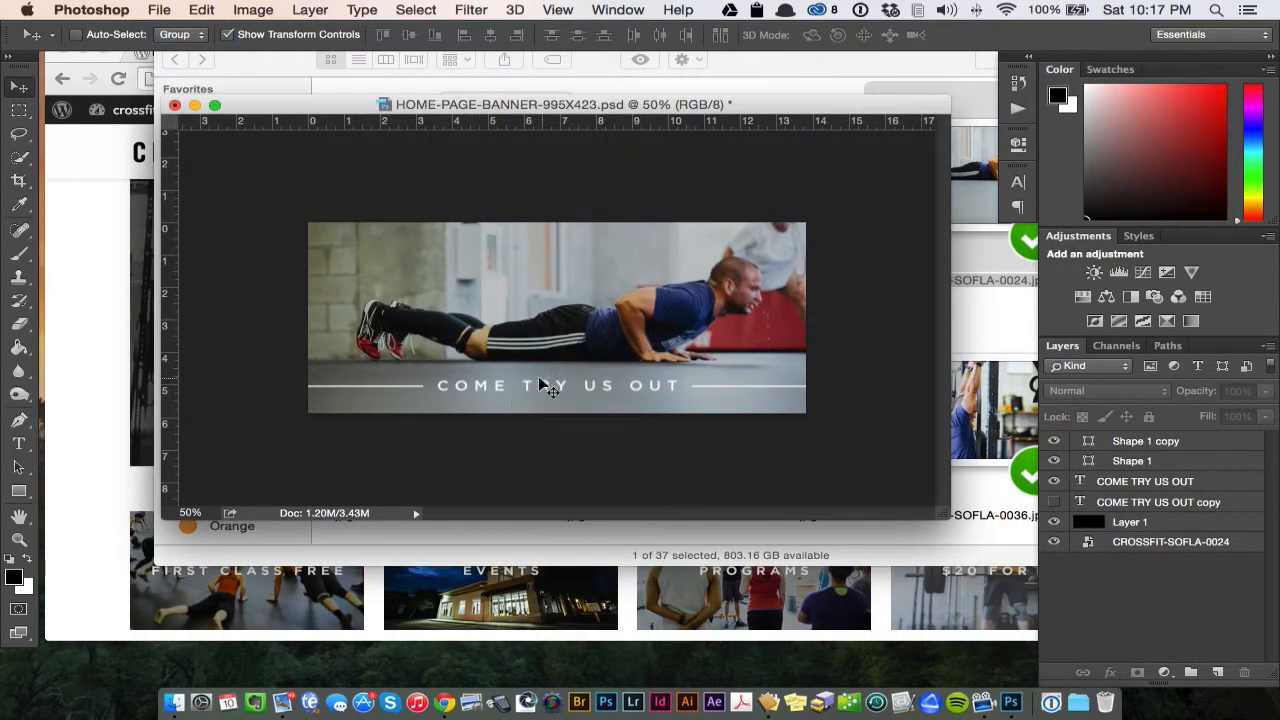
# - Replace the COME TRY US OUT text on the banner with "$20 FOR $20" and deselect the text layer
pyautogui.click(18, 443)
pyautogui.click(525, 385)
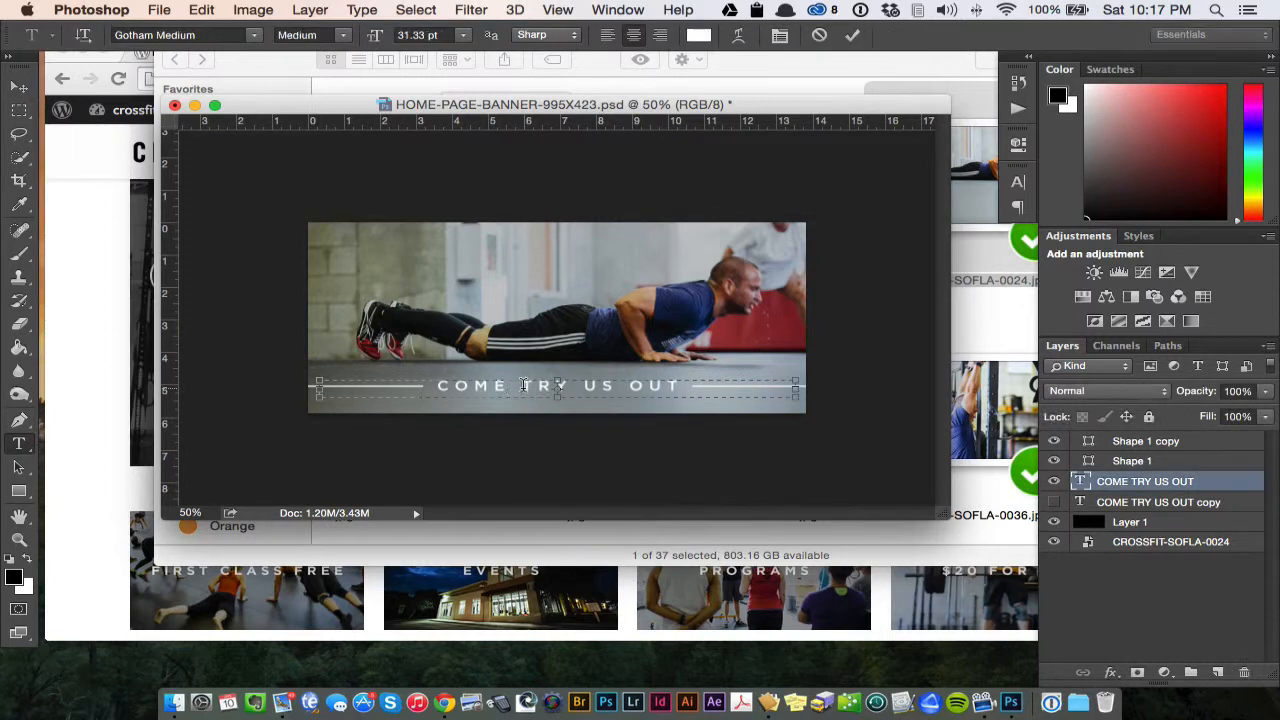
pyautogui.moveTo(440, 386); pyautogui.dragTo(688, 387)
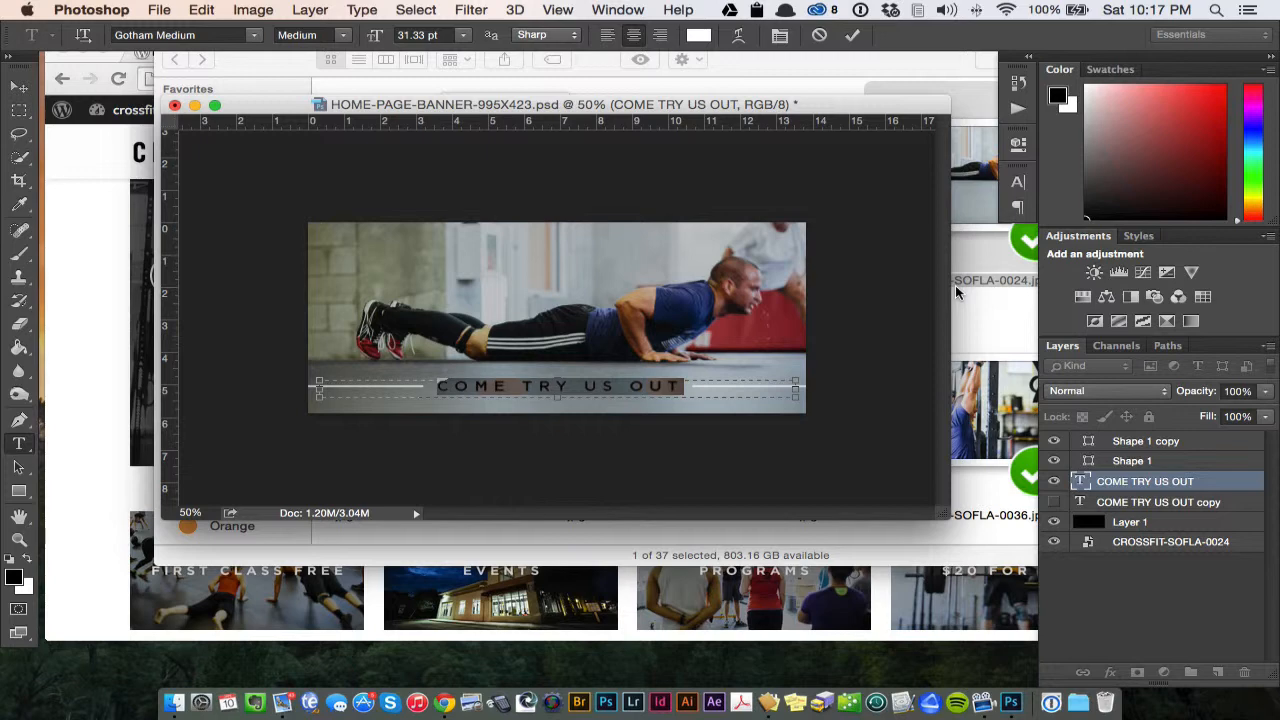
pyautogui.press('BackSpace')
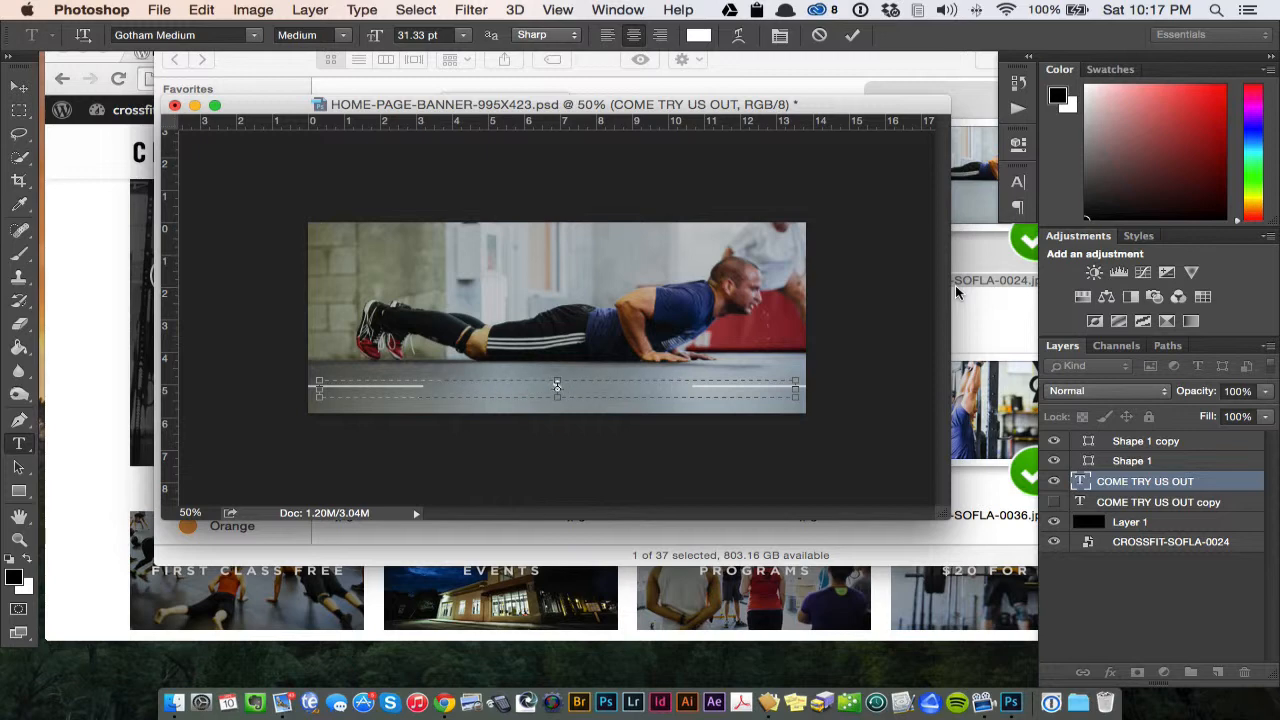
pyautogui.write('$20 for')
pyautogui.press('BackSpace')
pyautogui.press('BackSpace')
pyautogui.press('BackSpace')
pyautogui.write('for $20')
pyautogui.click(19, 87)
pyautogui.click(1136, 612)
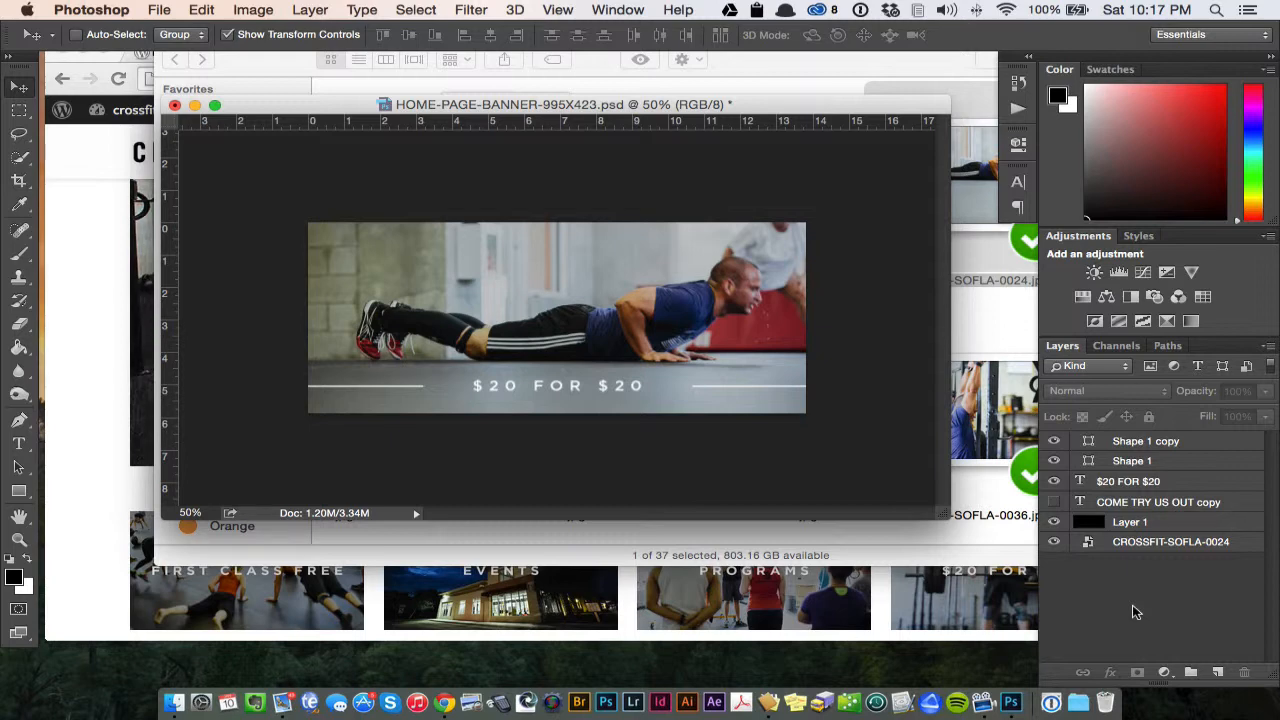
# - Select the whole $20 FOR $20 text and check its font and size settings, leaving text editing without changes
pyautogui.click(18, 445)
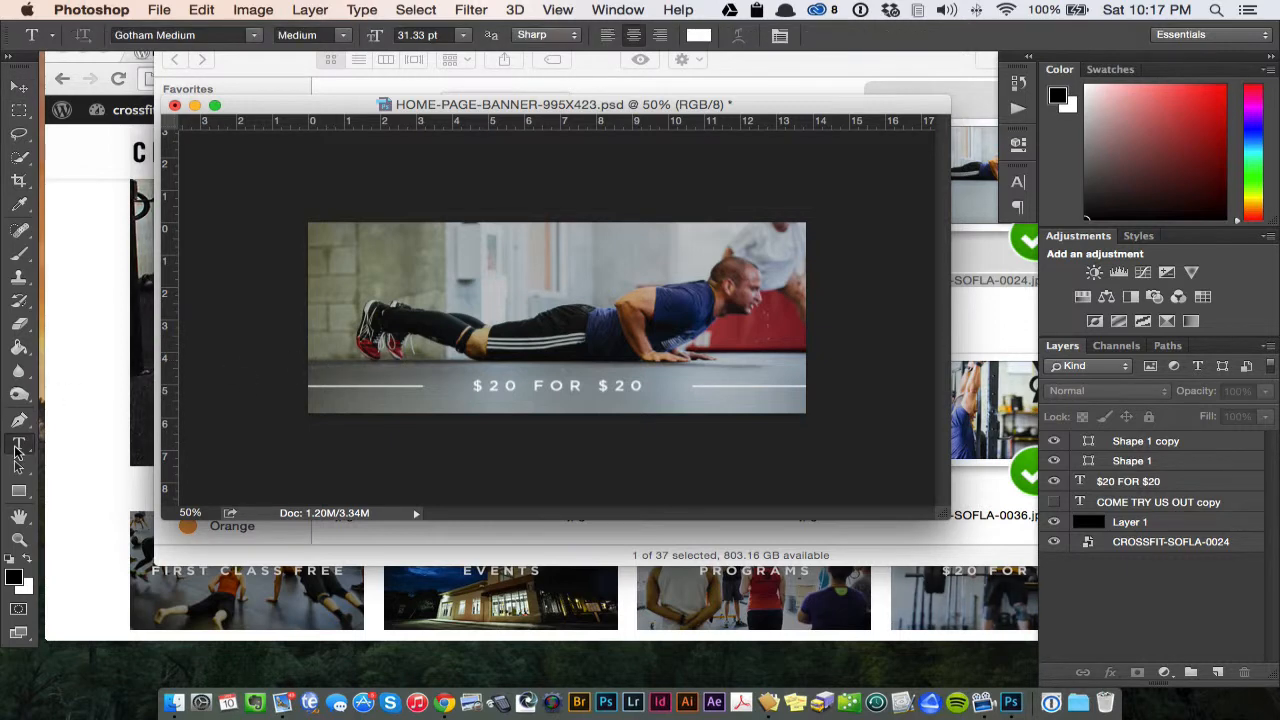
pyautogui.click(588, 387)
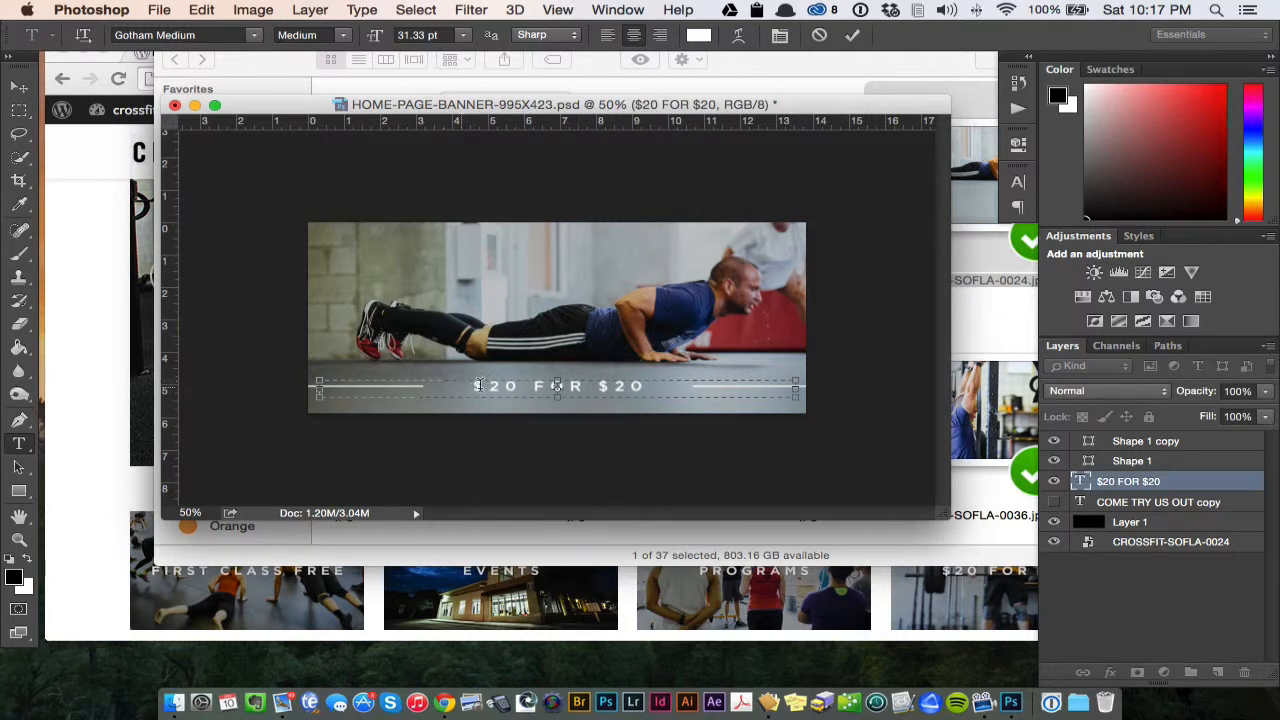
pyautogui.moveTo(470, 386); pyautogui.dragTo(687, 405)
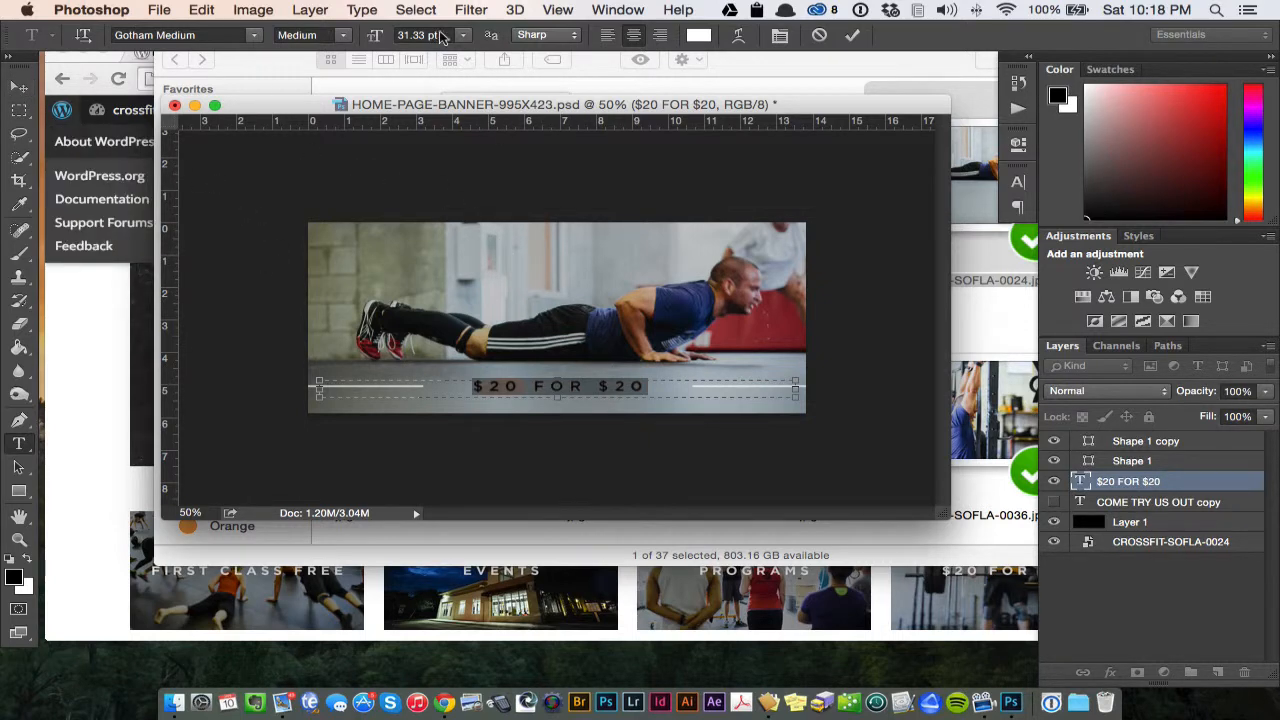
pyautogui.click(19, 87)
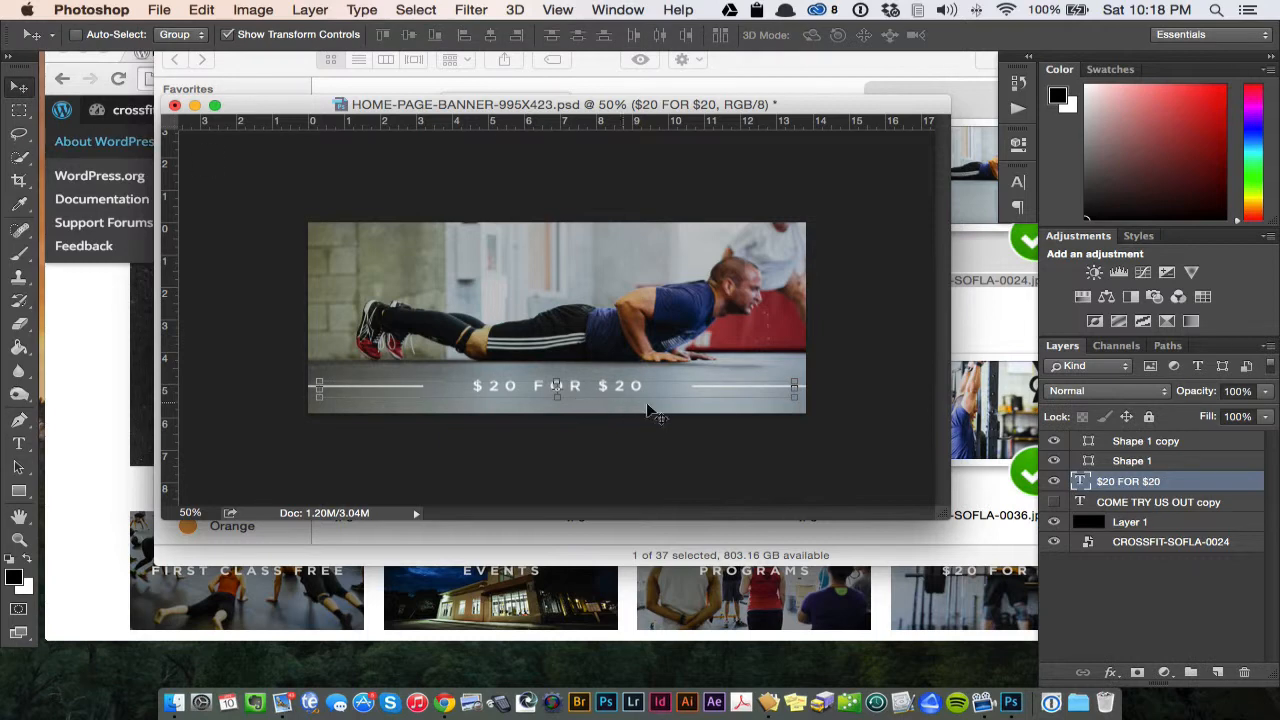
# - Stretch the Shape 1 line before the $20 FOR $20 text to 127.27% width so its inner end sits closer to the first dollar sign
pyautogui.press('super+1')
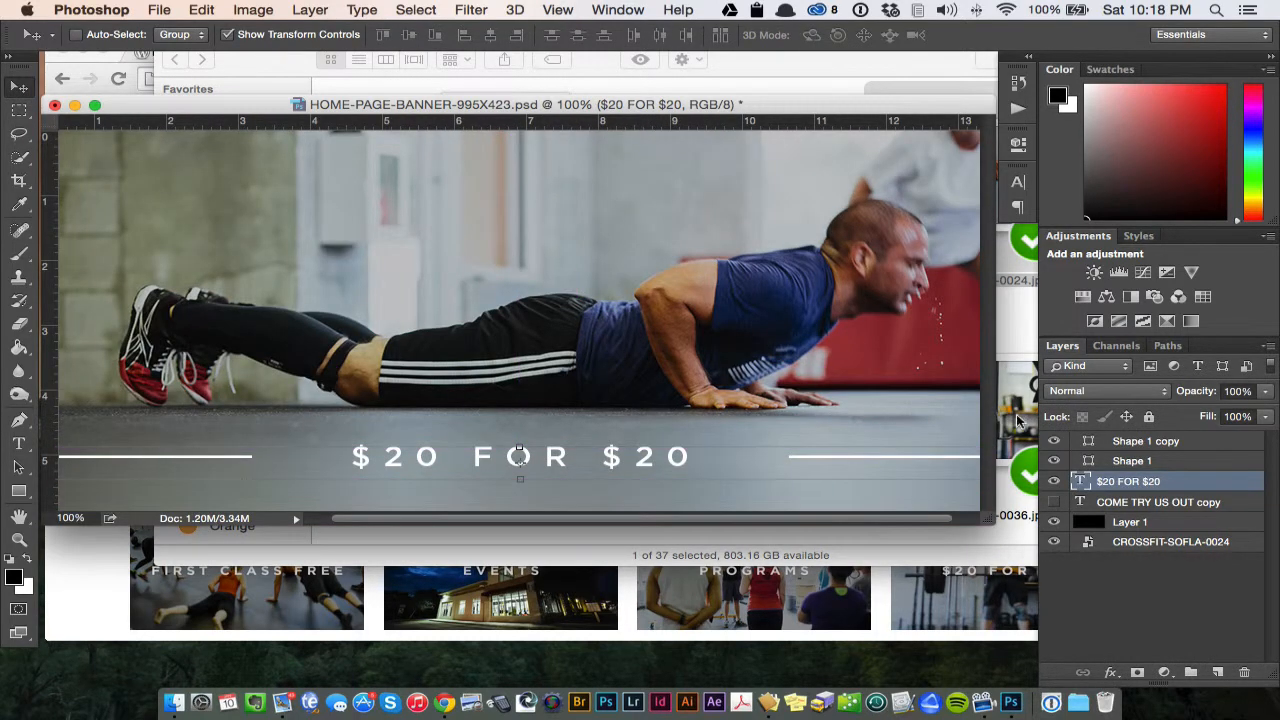
pyautogui.click(1128, 463)
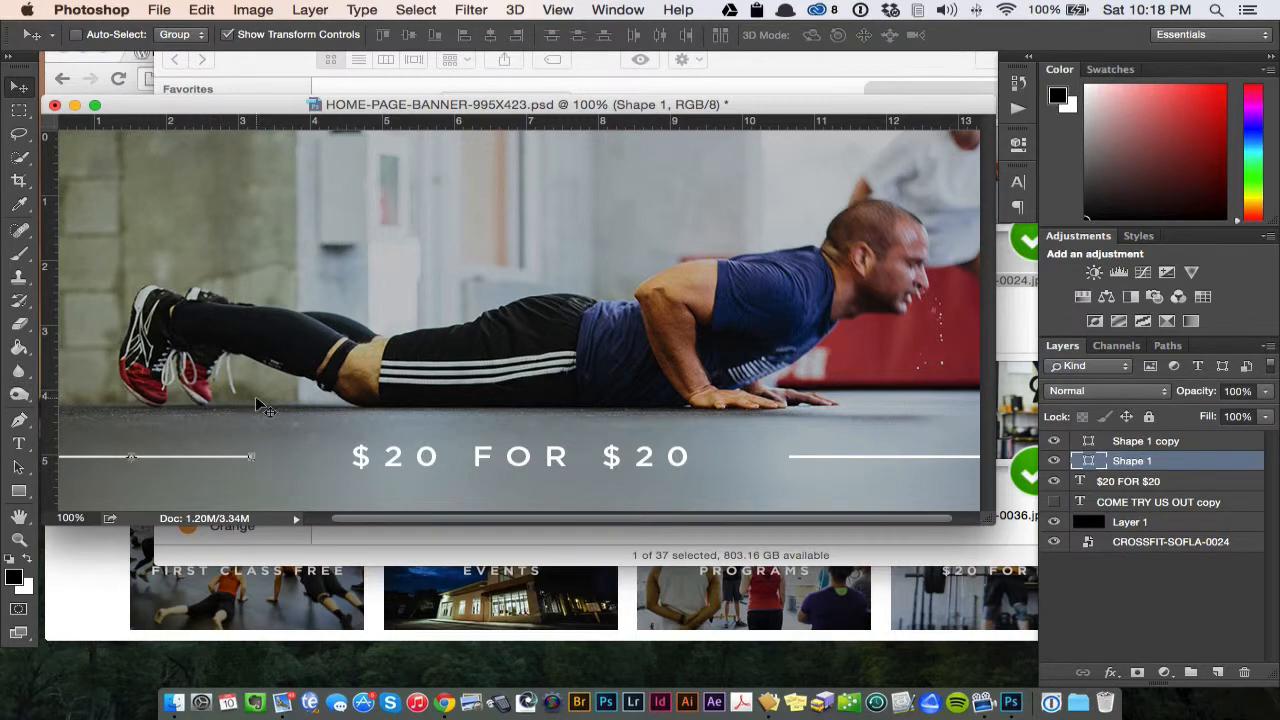
pyautogui.press('super+equal')
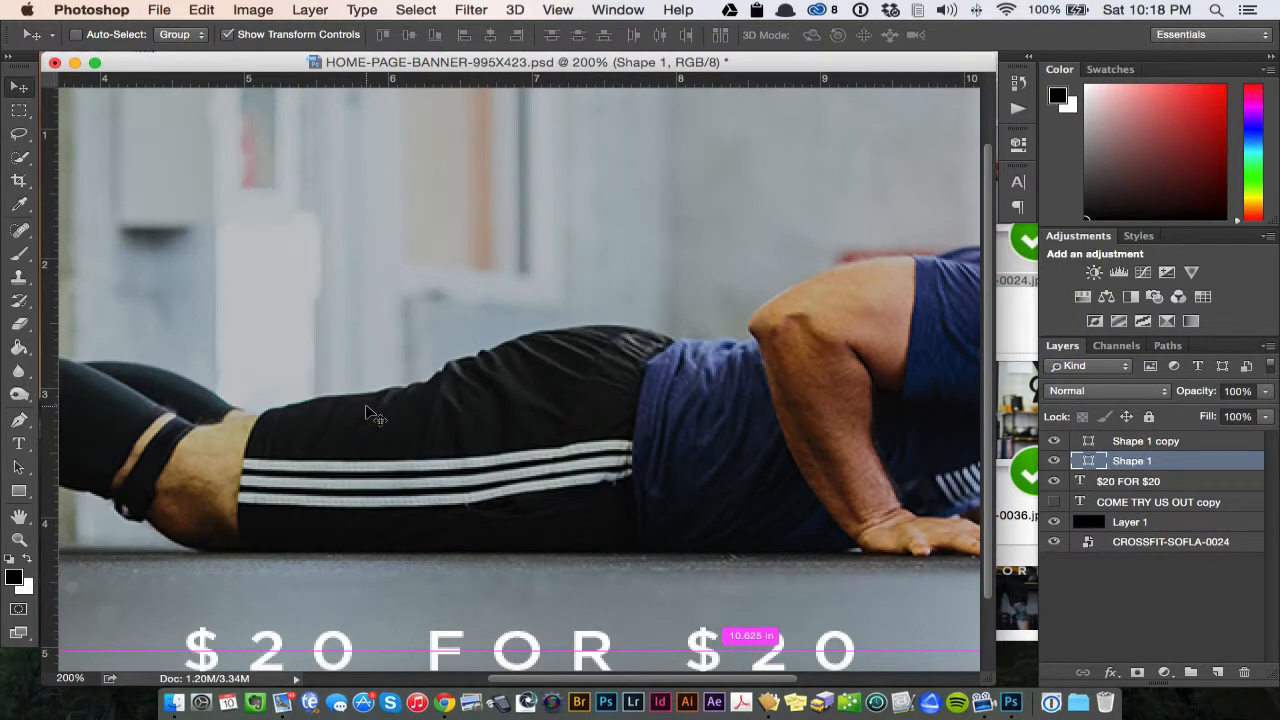
pyautogui.press('super+equal')
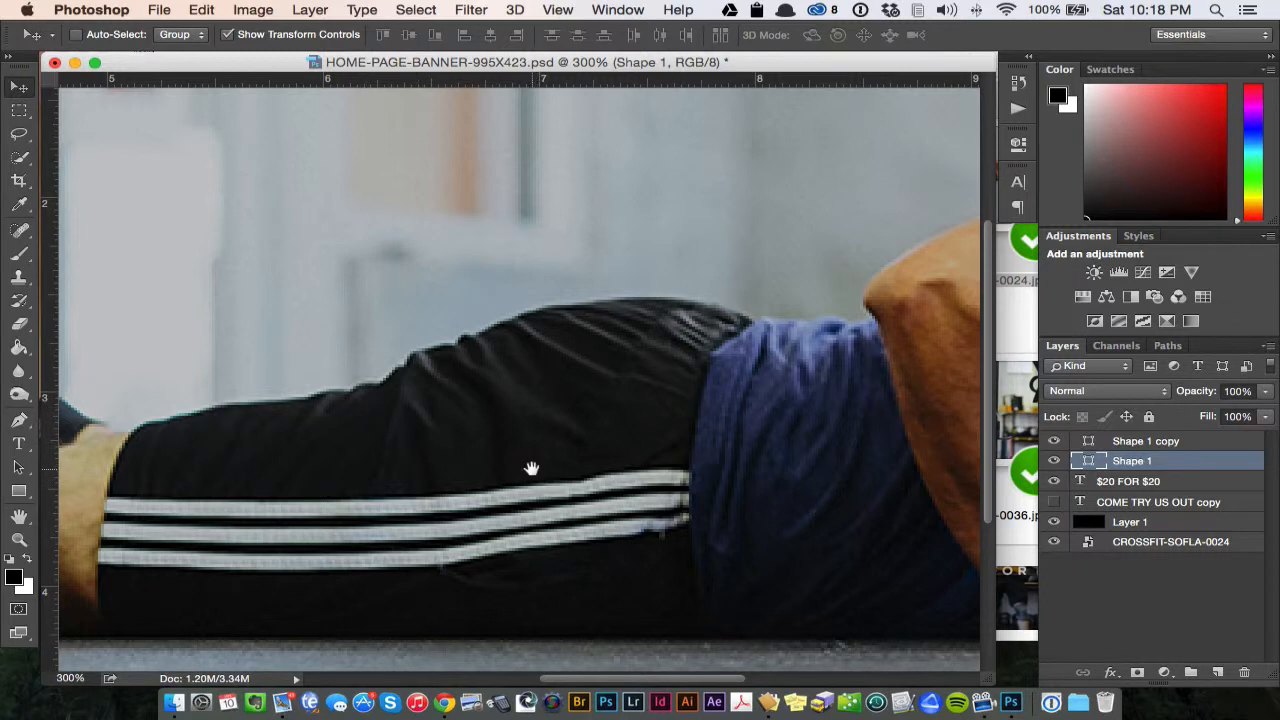
pyautogui.moveTo(320, 534); pyautogui.dragTo(651, 323)
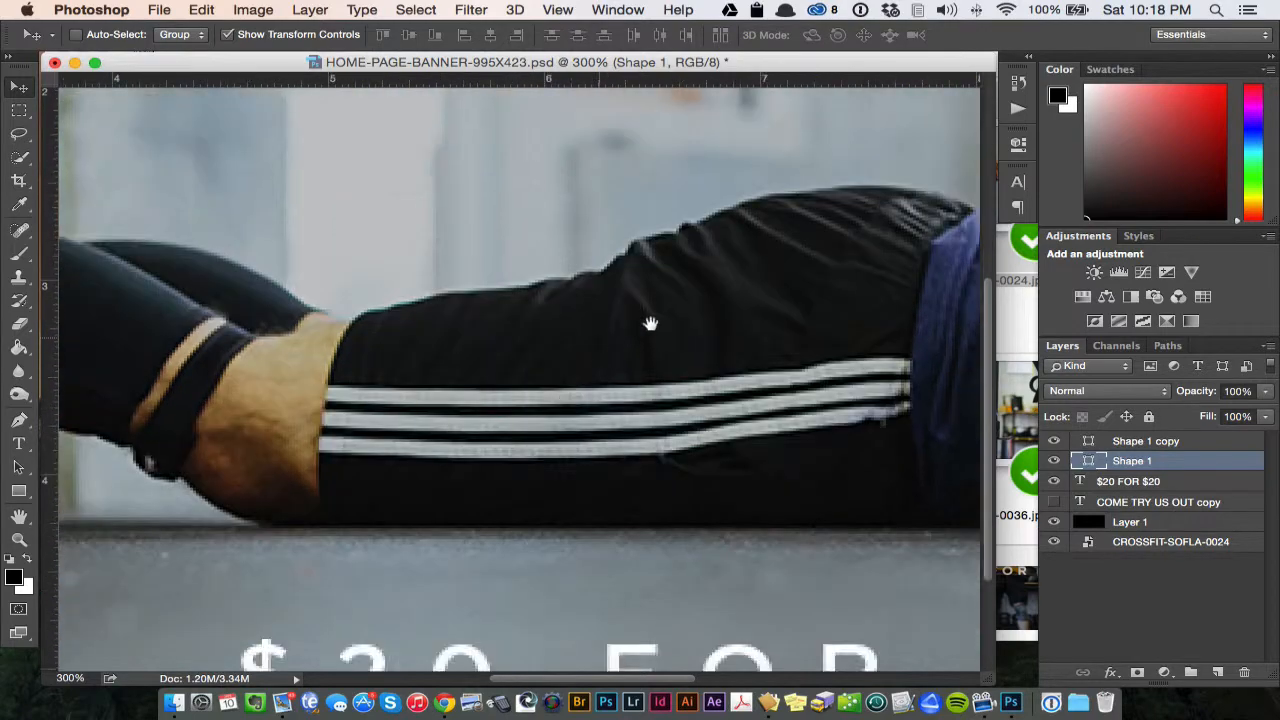
pyautogui.moveTo(338, 484); pyautogui.dragTo(843, 329)
pyautogui.moveTo(588, 487); pyautogui.dragTo(277, 217)
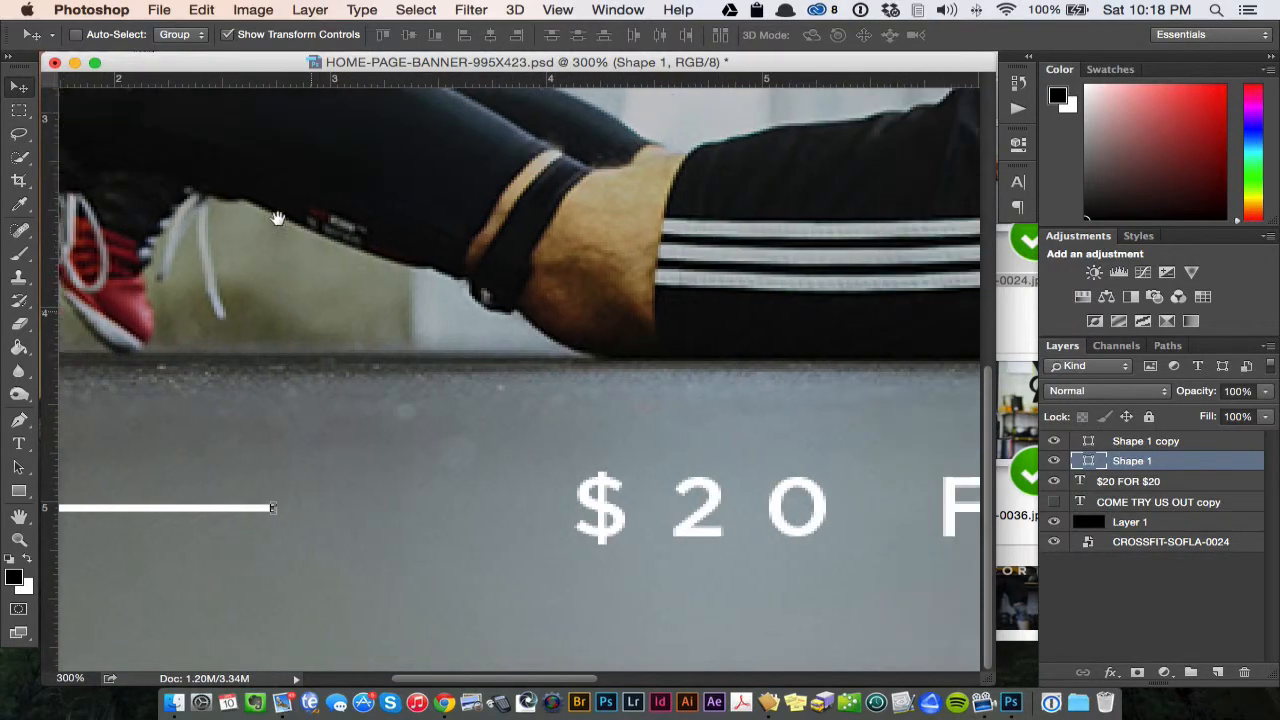
pyautogui.moveTo(442, 282); pyautogui.dragTo(830, 295)
pyautogui.moveTo(640, 383); pyautogui.dragTo(294, 233)
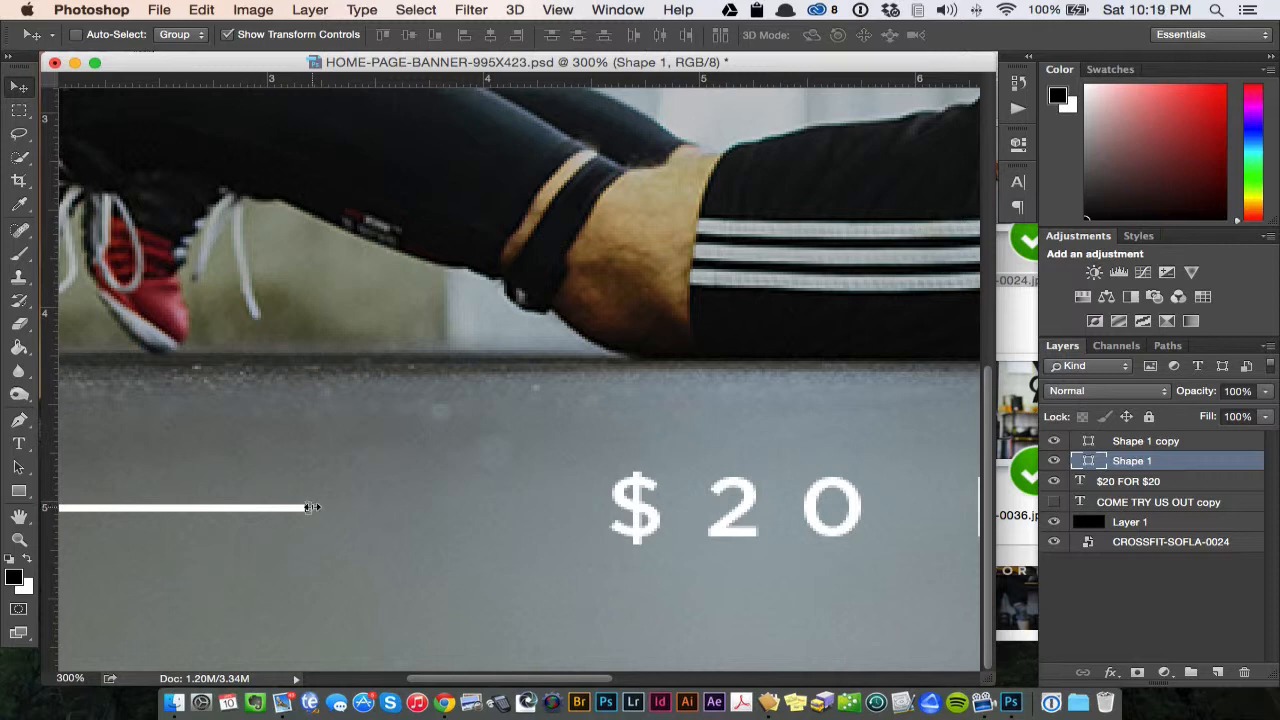
pyautogui.click(312, 507)
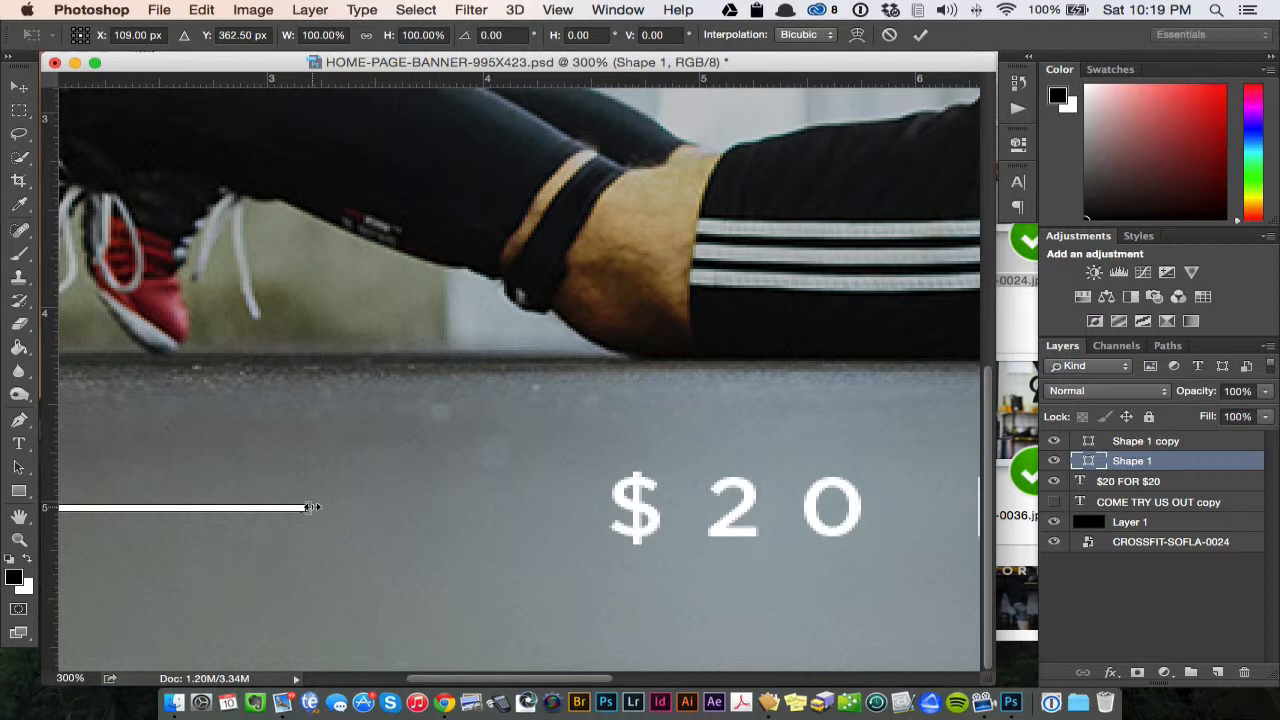
pyautogui.moveTo(312, 507); pyautogui.dragTo(507, 508)
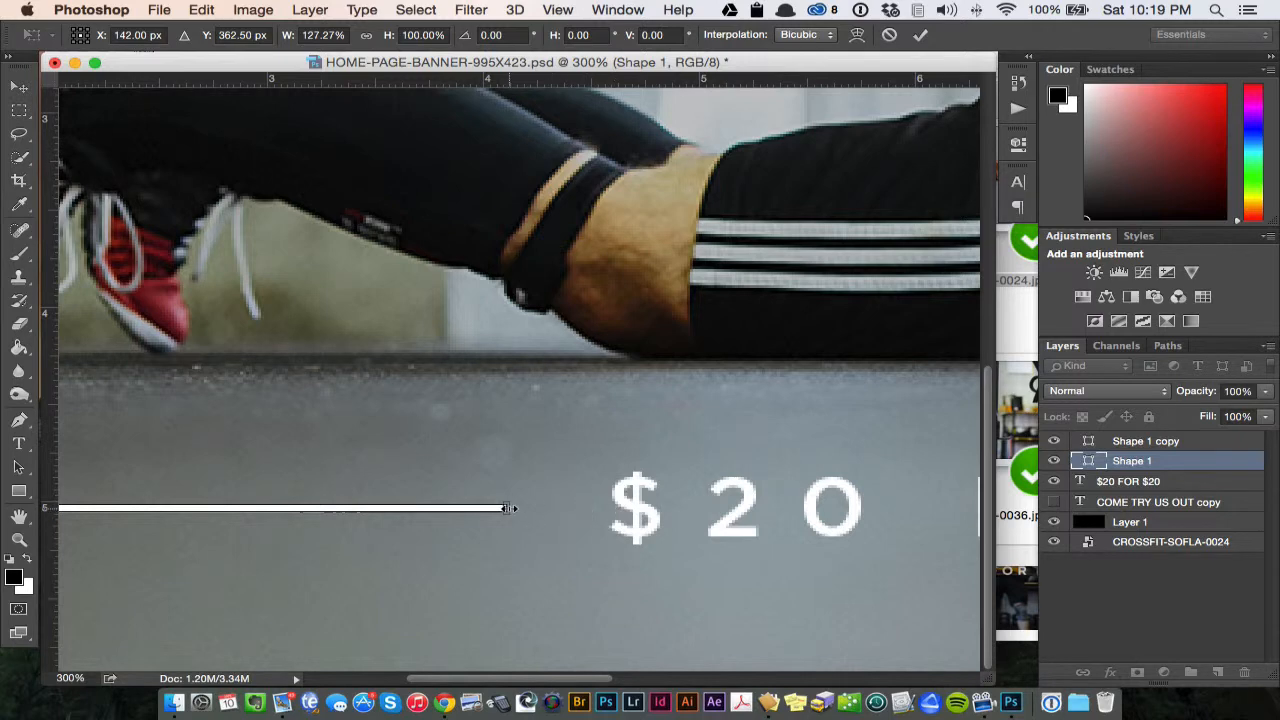
pyautogui.press('Return')
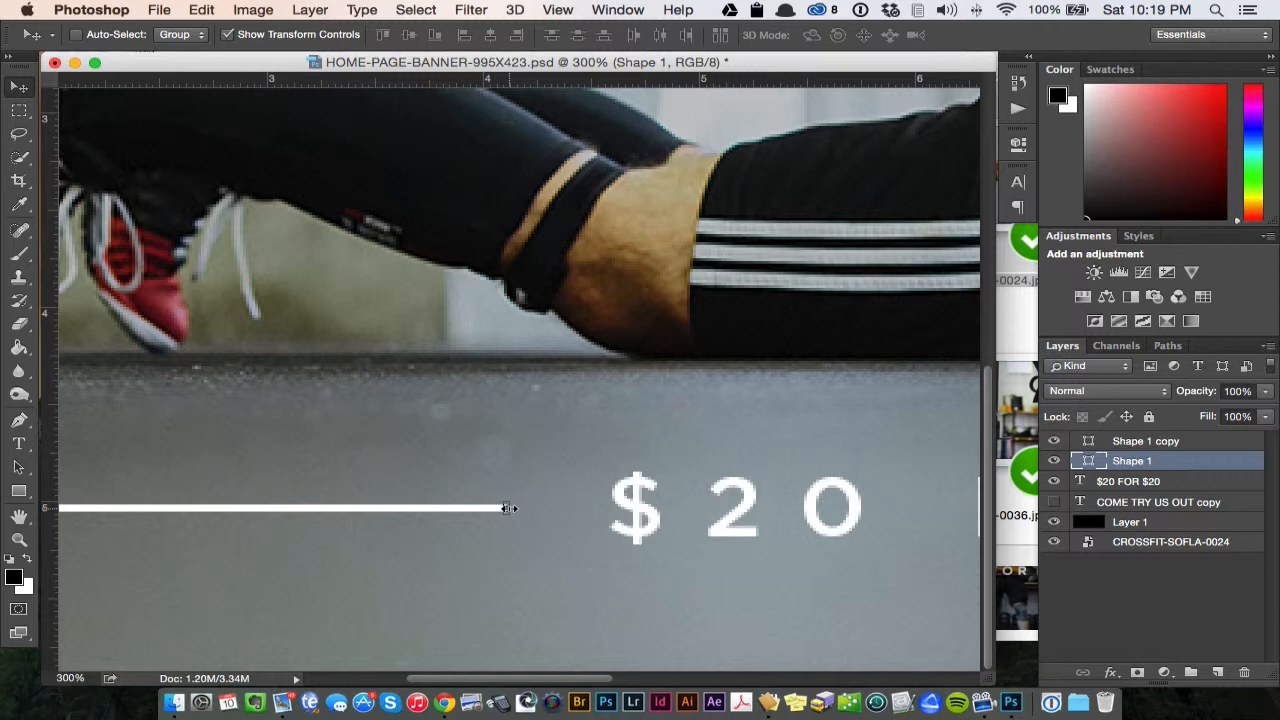
pyautogui.press('super+minus')
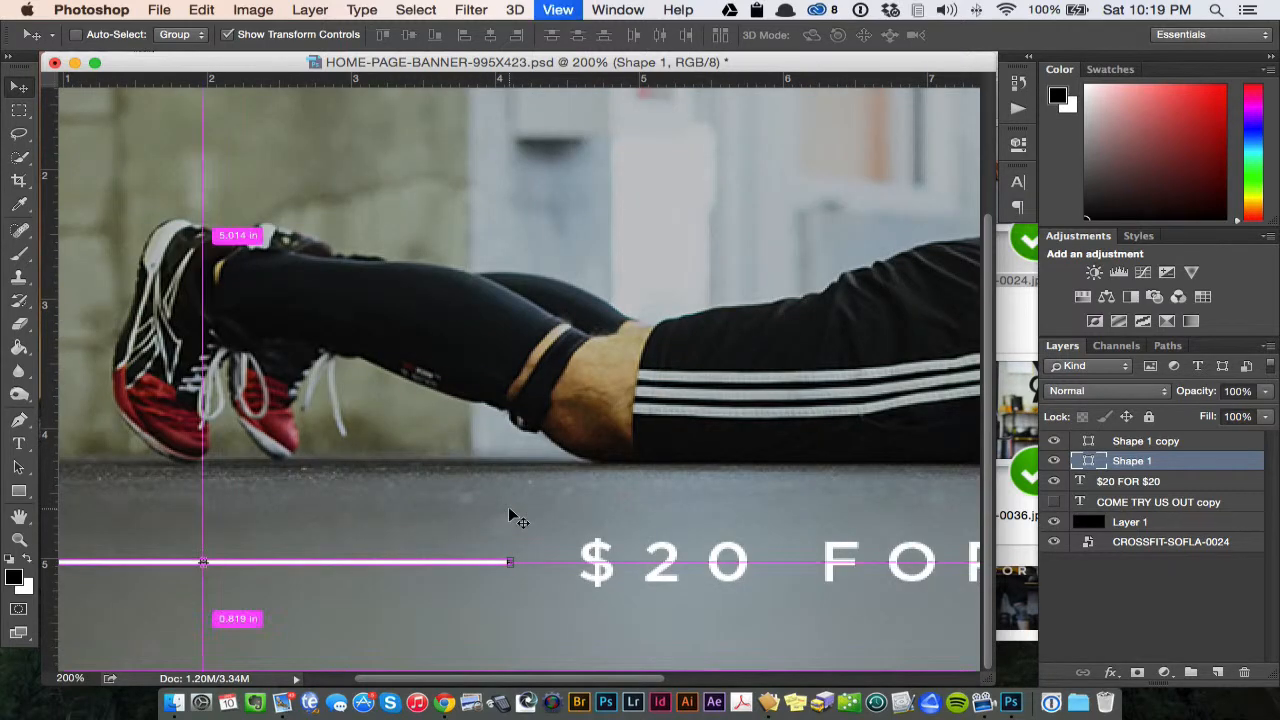
pyautogui.press('super+minus')
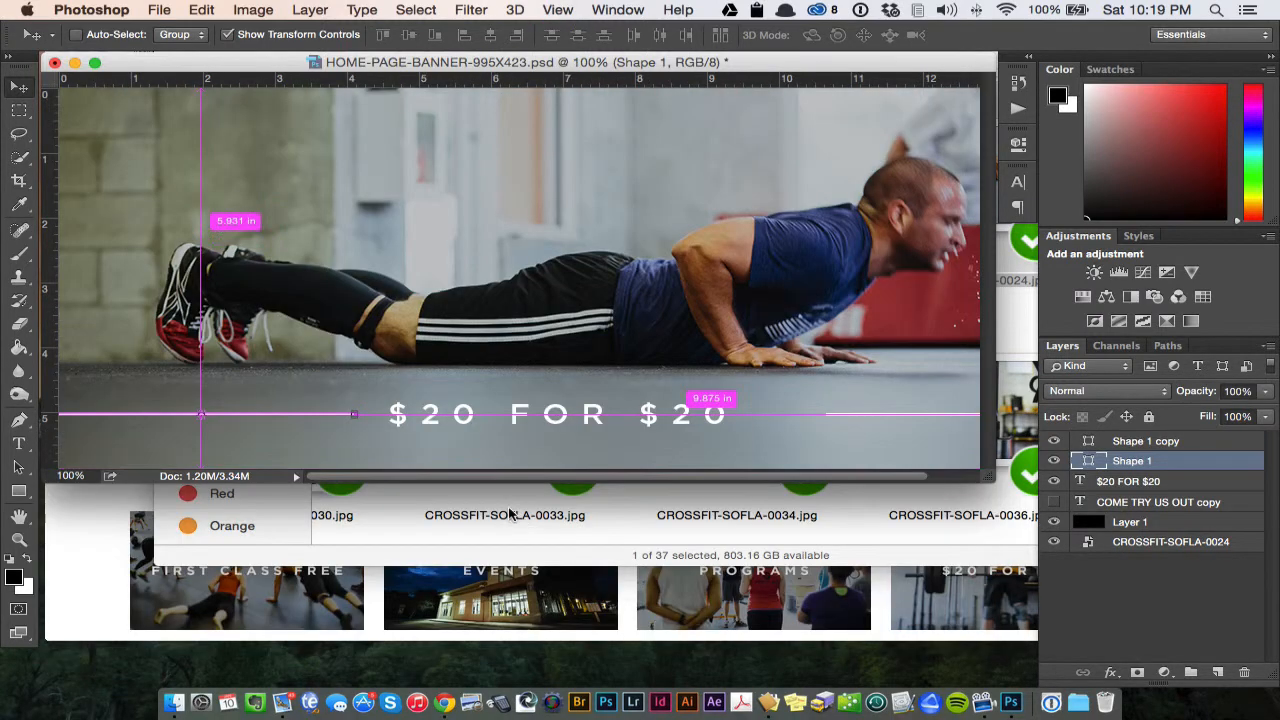
# - Pull the outer end of the Shape 1 line in to the canvas's left edge, apply the transform and deselect the layer
pyautogui.click(1150, 628)
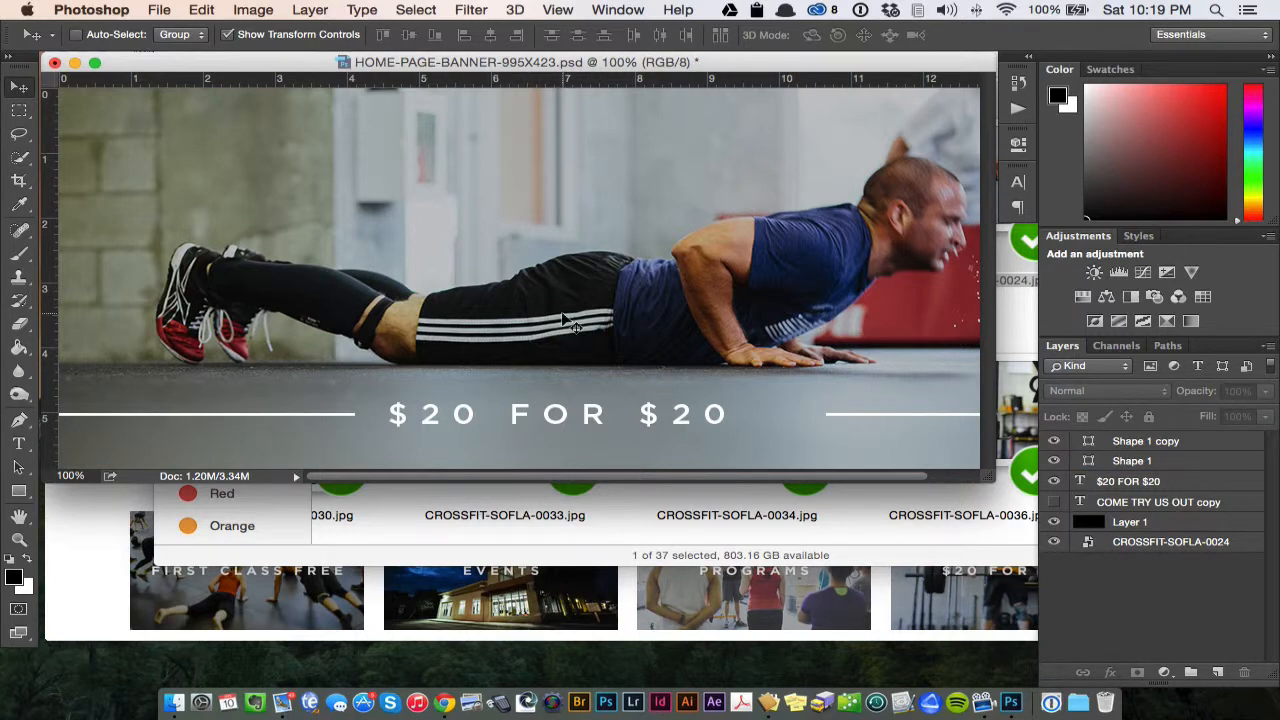
pyautogui.click(1166, 446)
pyautogui.click(1166, 461)
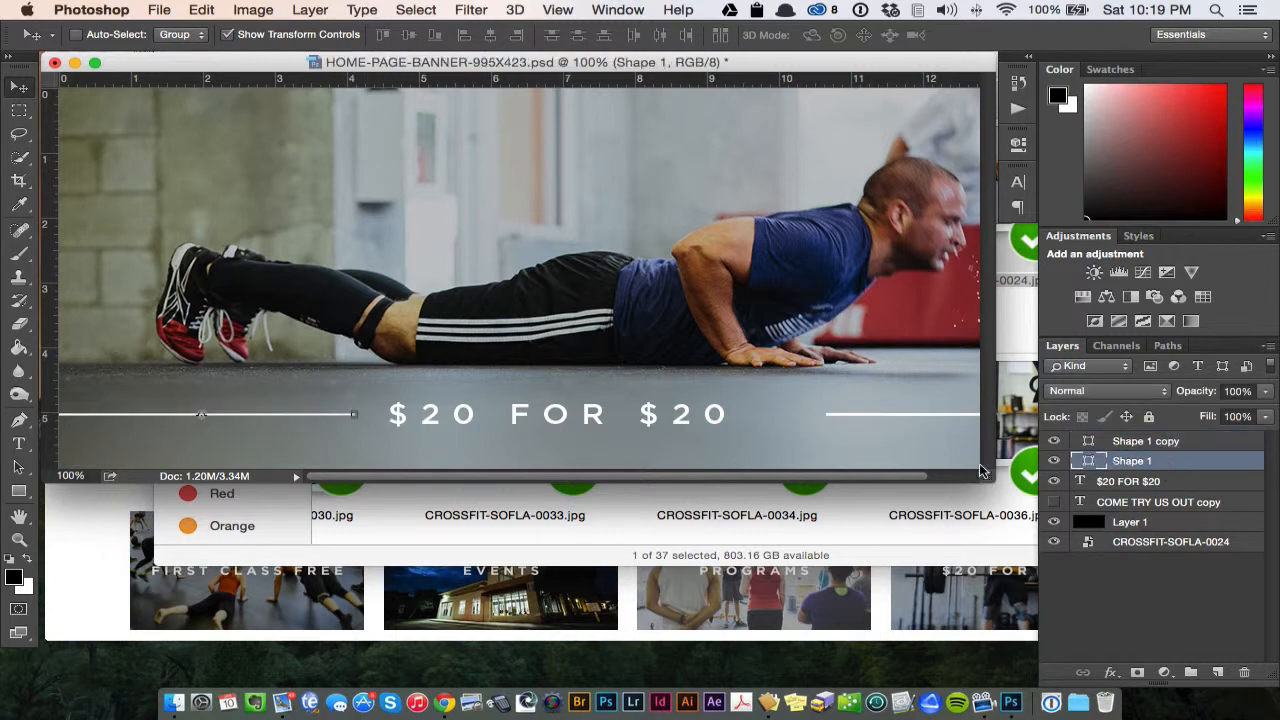
pyautogui.moveTo(989, 472); pyautogui.dragTo(1177, 570)
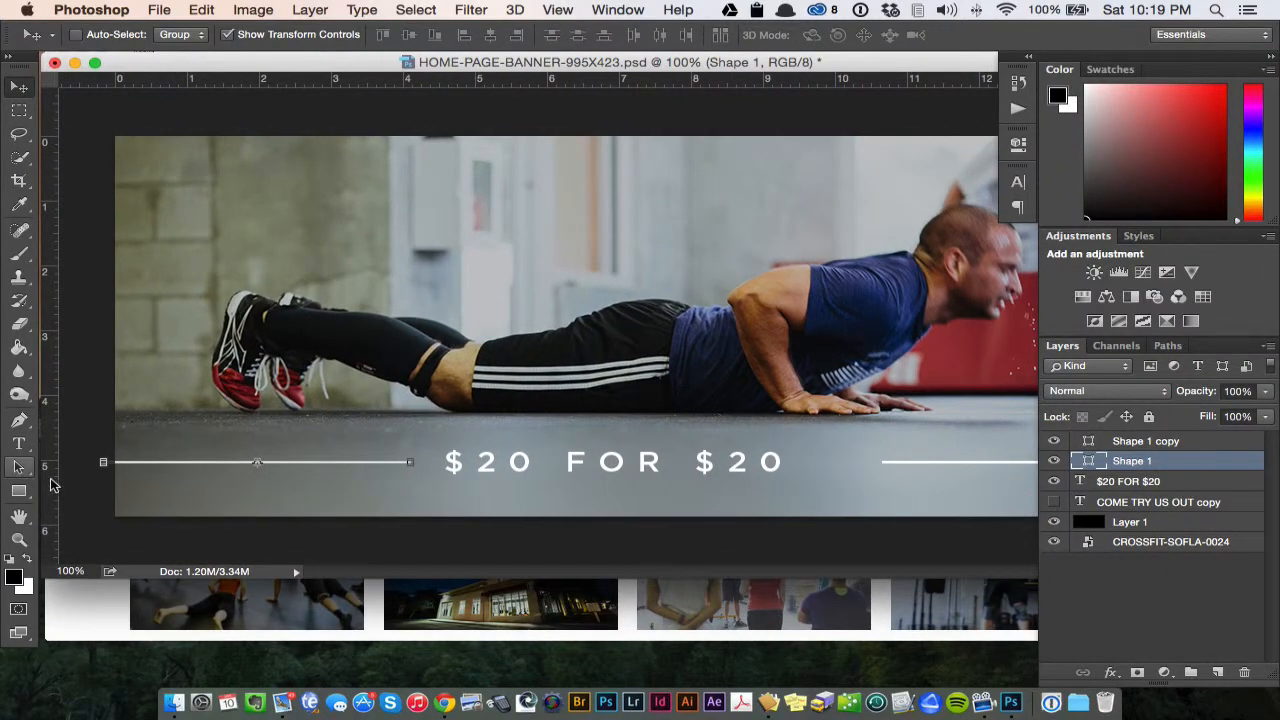
pyautogui.moveTo(101, 462); pyautogui.dragTo(118, 462)
pyautogui.press('Return')
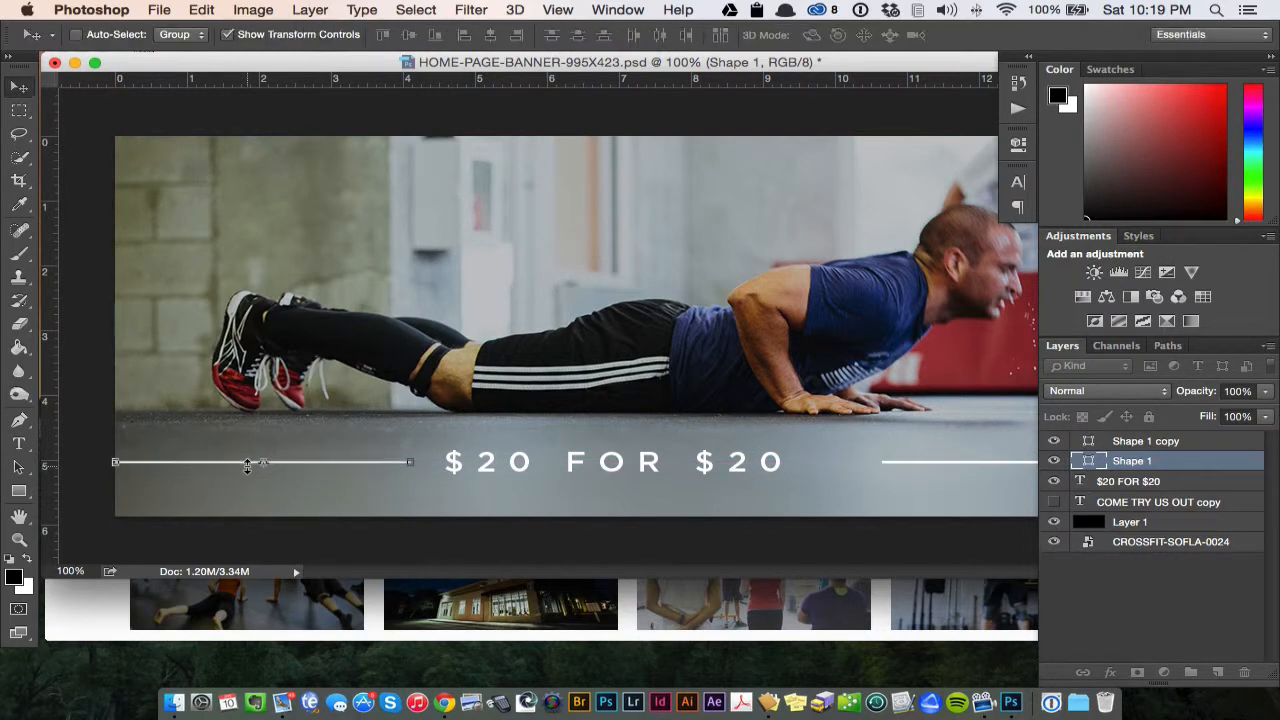
pyautogui.click(1168, 588)
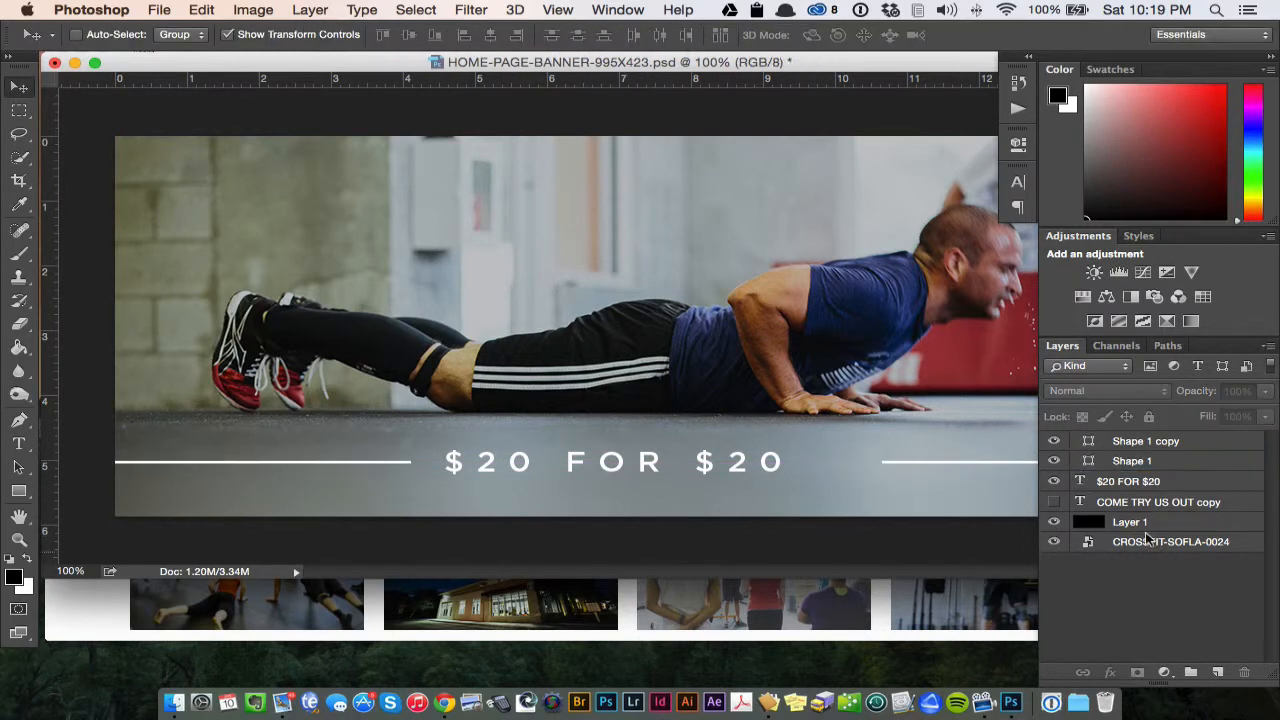
# - Delete the Shape 1 copy line that follows the $20 FOR $20 text
pyautogui.click(1140, 464)
pyautogui.click(1145, 442)
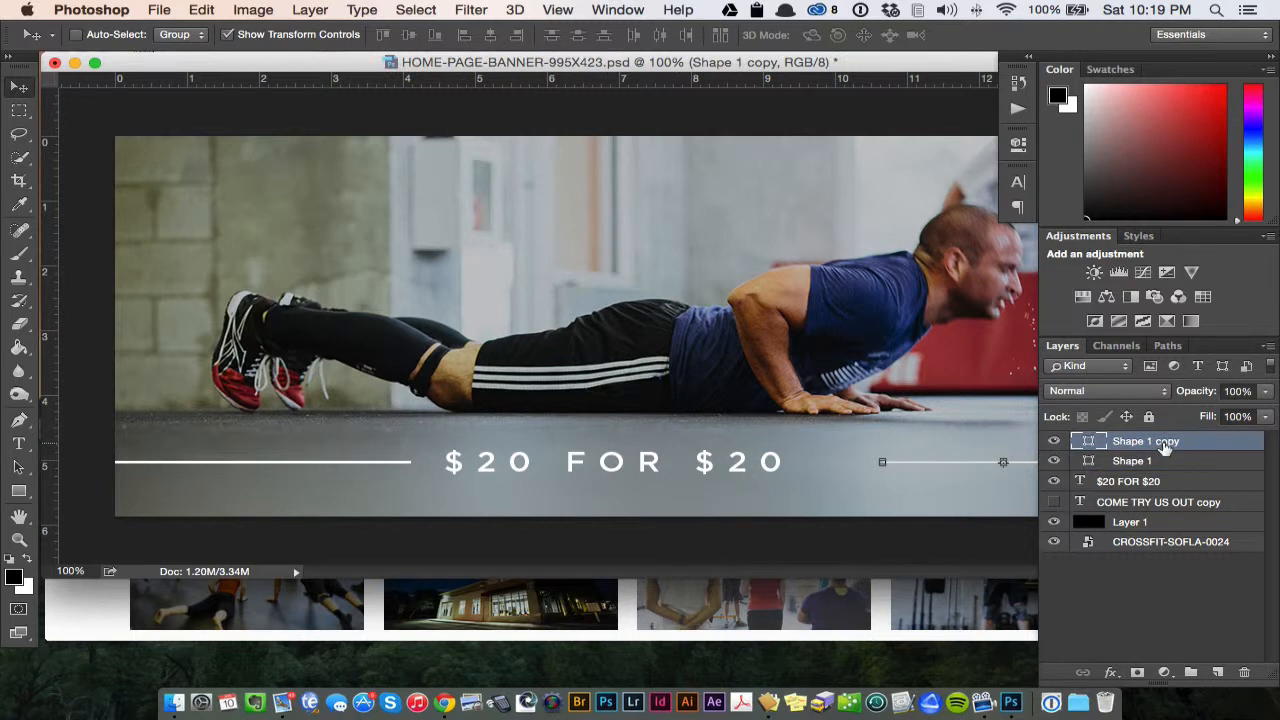
pyautogui.press('super+minus')
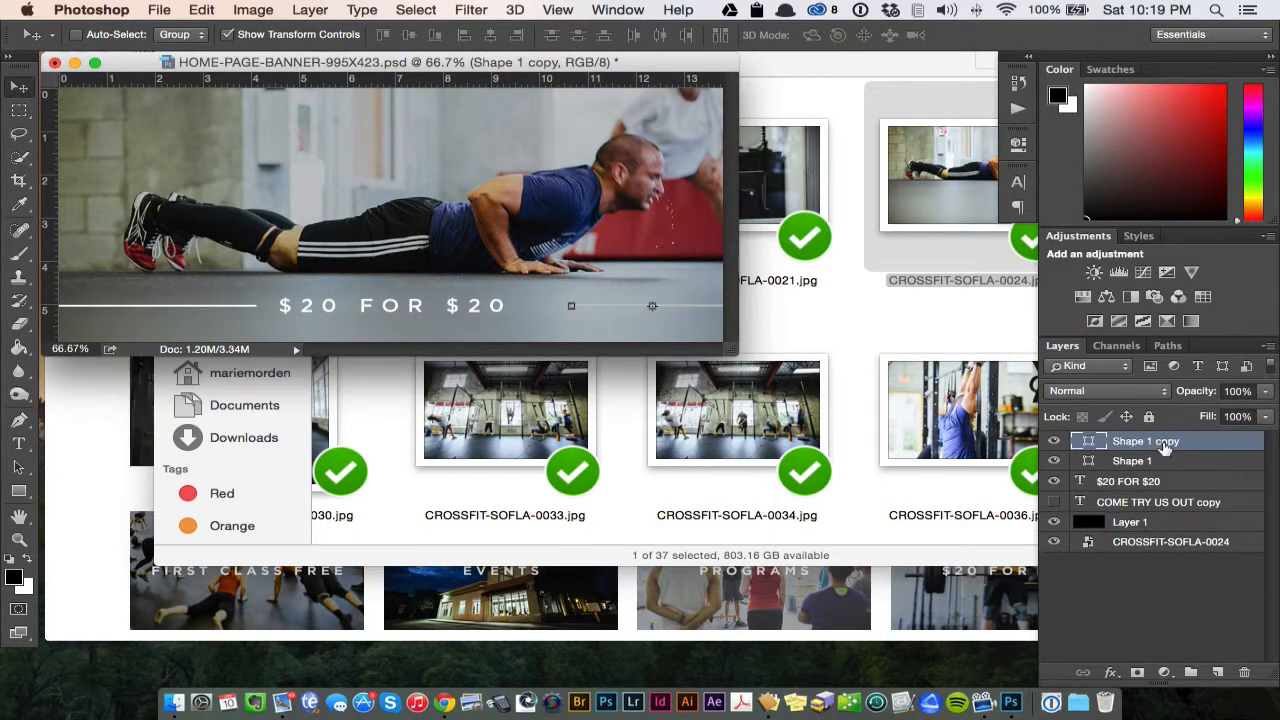
pyautogui.press('BackSpace')
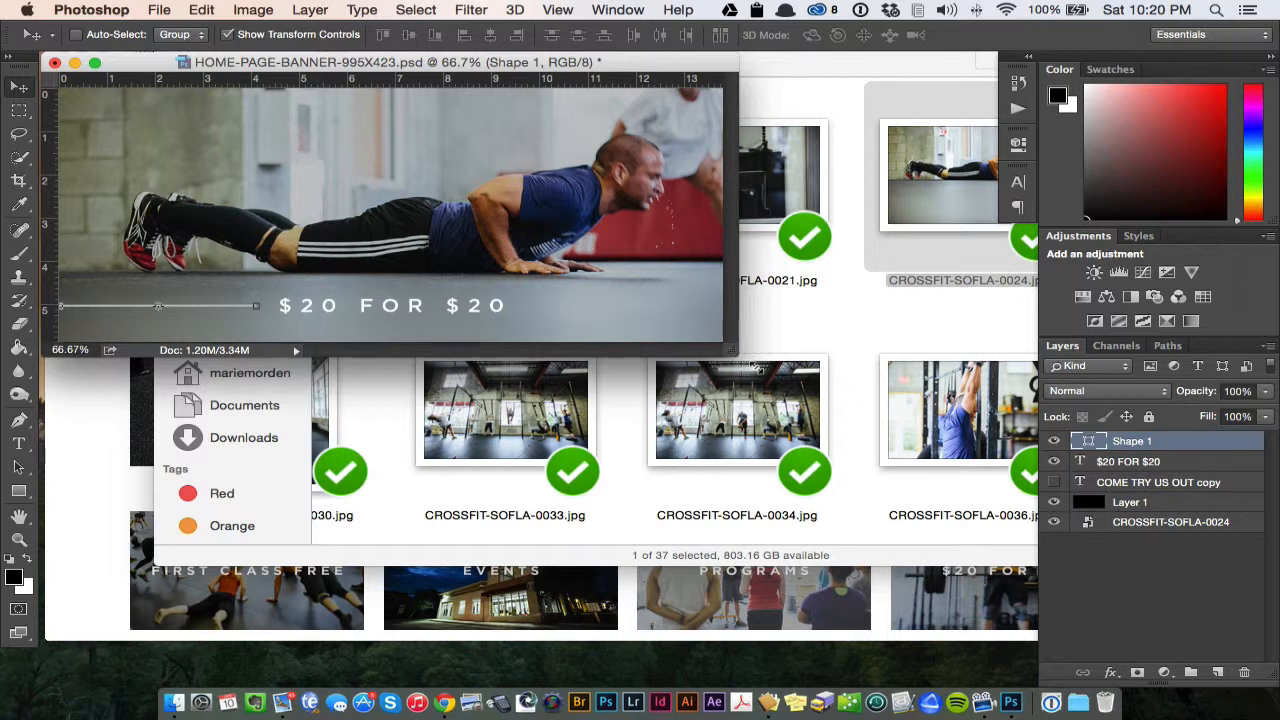
# - Duplicate the Shape 1 line to the other side of the $20 FOR $20 text, level with the original and ending at the canvas's right edge
pyautogui.moveTo(752, 350); pyautogui.dragTo(910, 495)
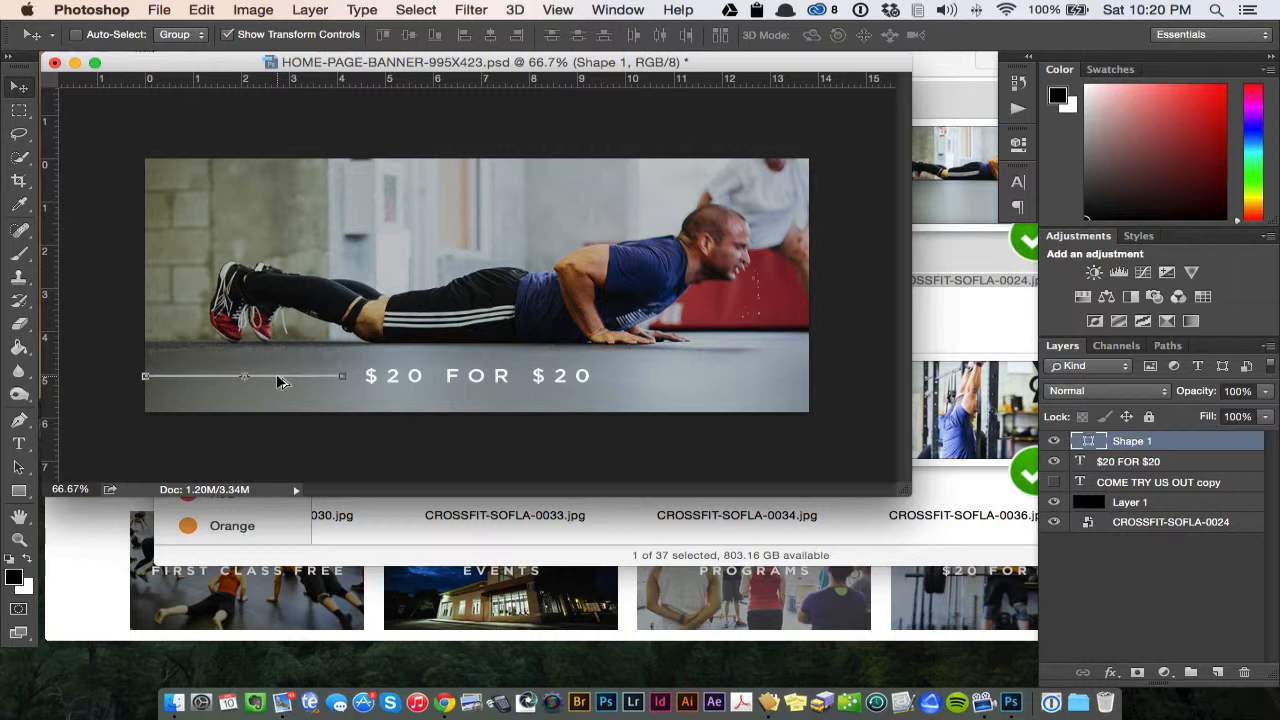
pyautogui.moveTo(276, 373); pyautogui.dragTo(741, 382)
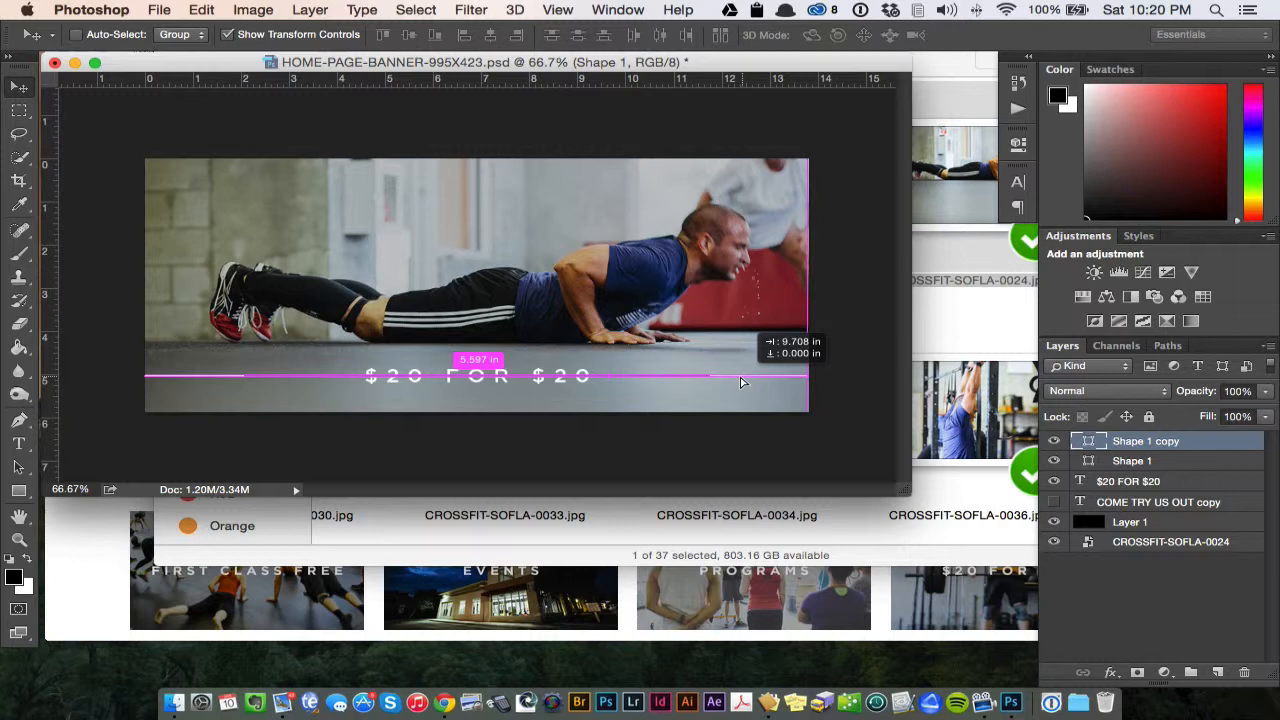
pyautogui.moveTo(741, 382); pyautogui.dragTo(741, 382)
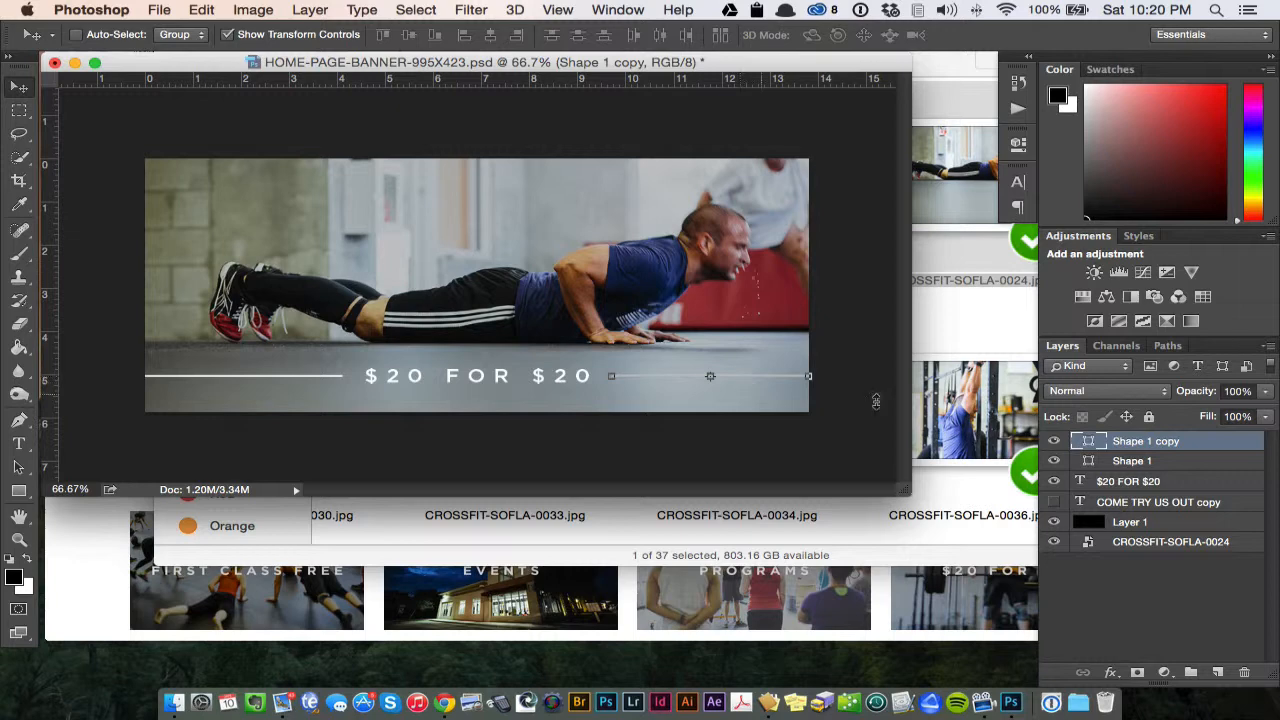
pyautogui.click(1131, 461)
pyautogui.click(1143, 445)
pyautogui.click(1128, 628)
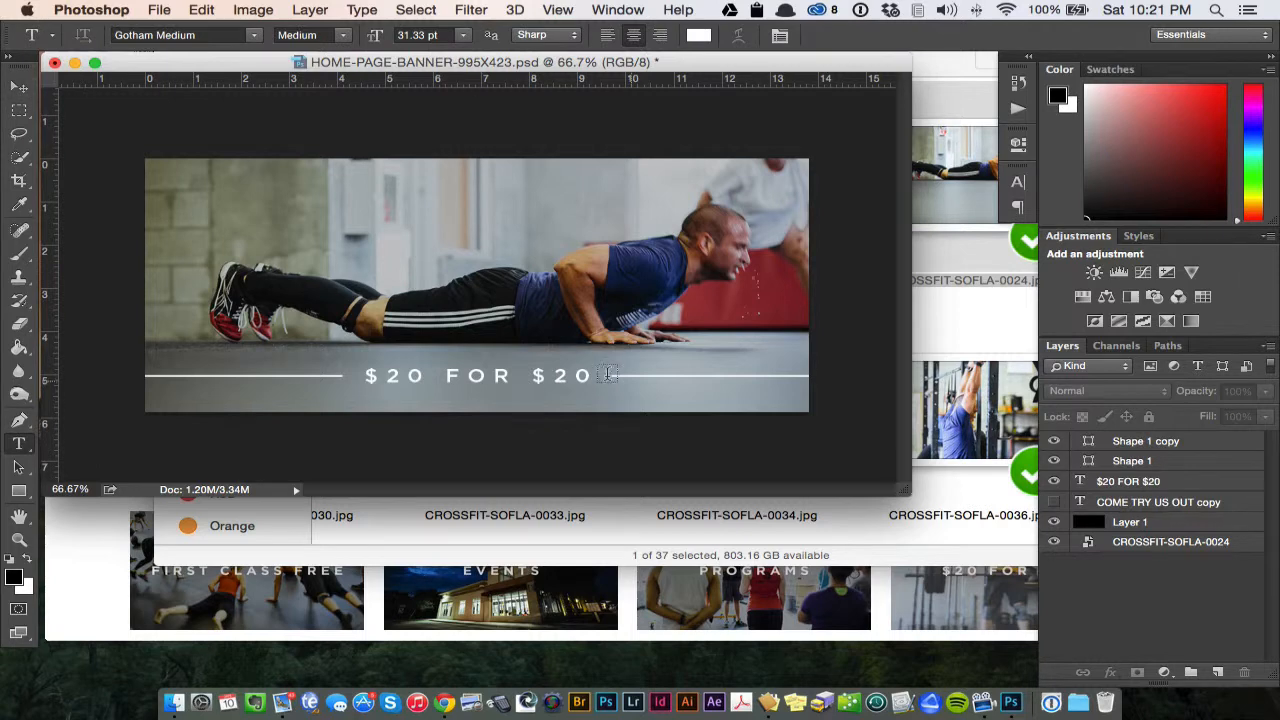
# - Widen the $20 FOR $20 text box on both sides to span the full canvas width, then leave text editing and deselect the layer
pyautogui.click(592, 376)
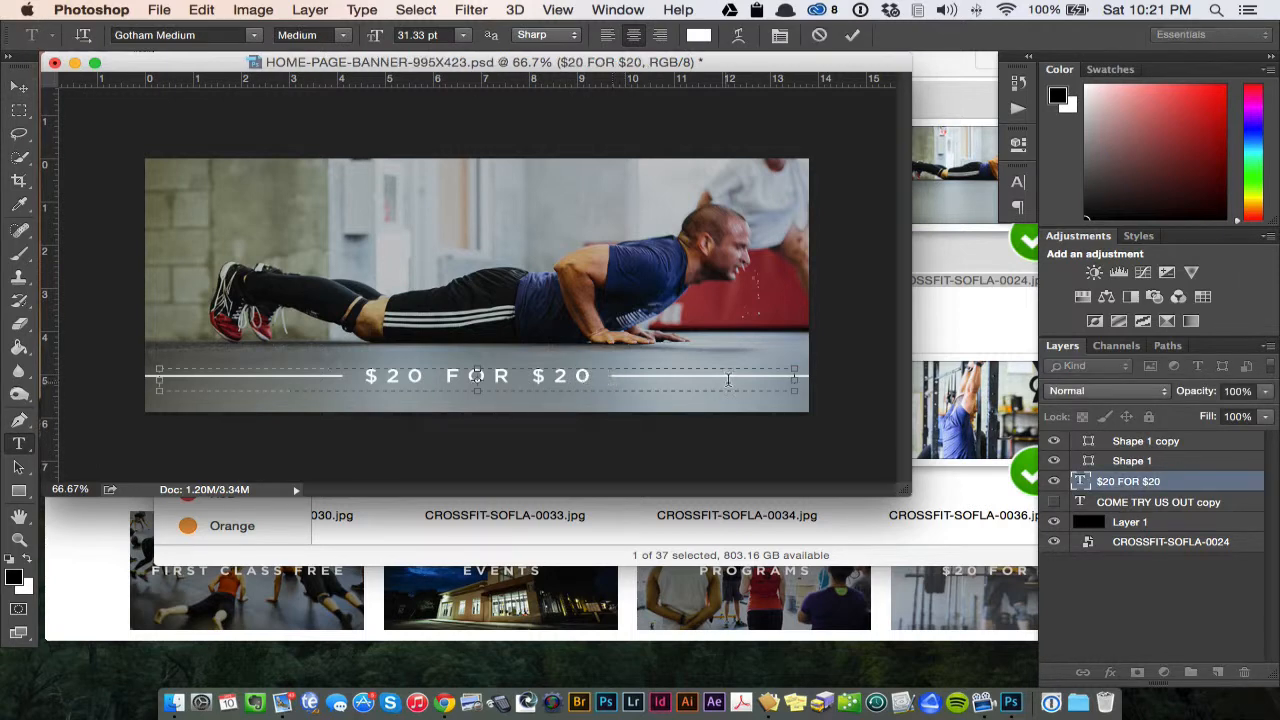
pyautogui.moveTo(797, 381); pyautogui.dragTo(809, 381)
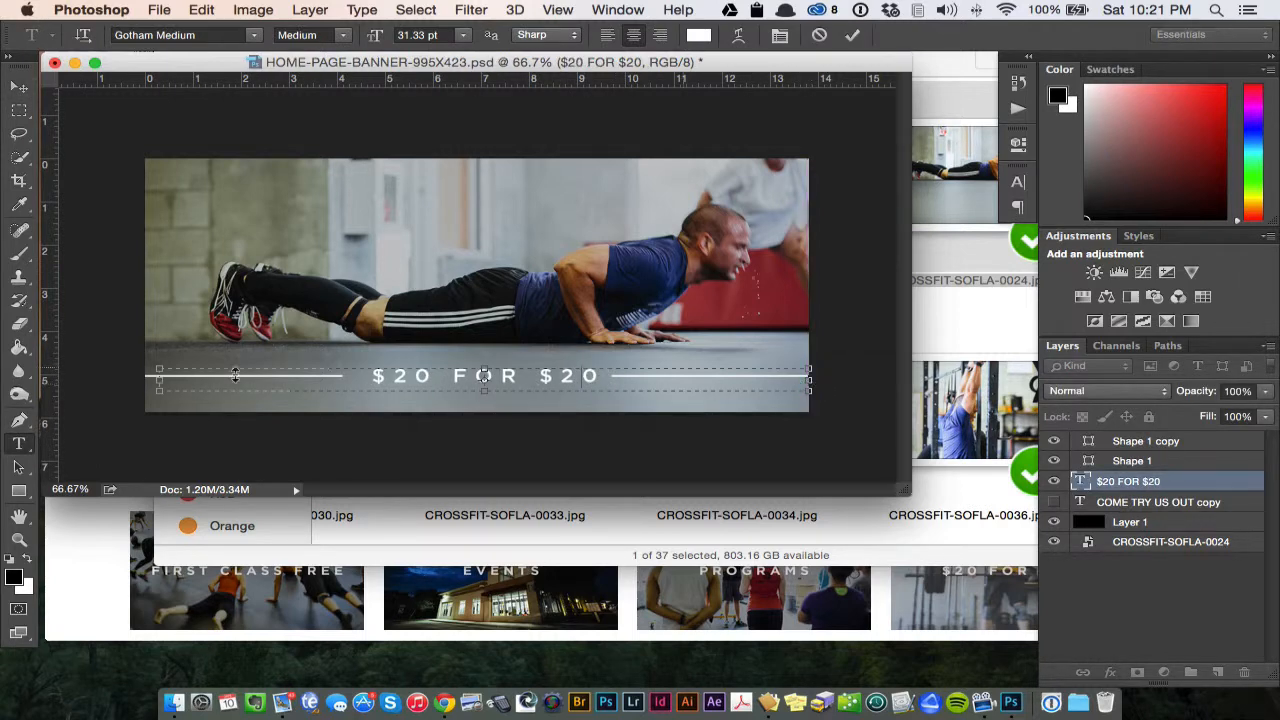
pyautogui.moveTo(161, 381); pyautogui.dragTo(145, 381)
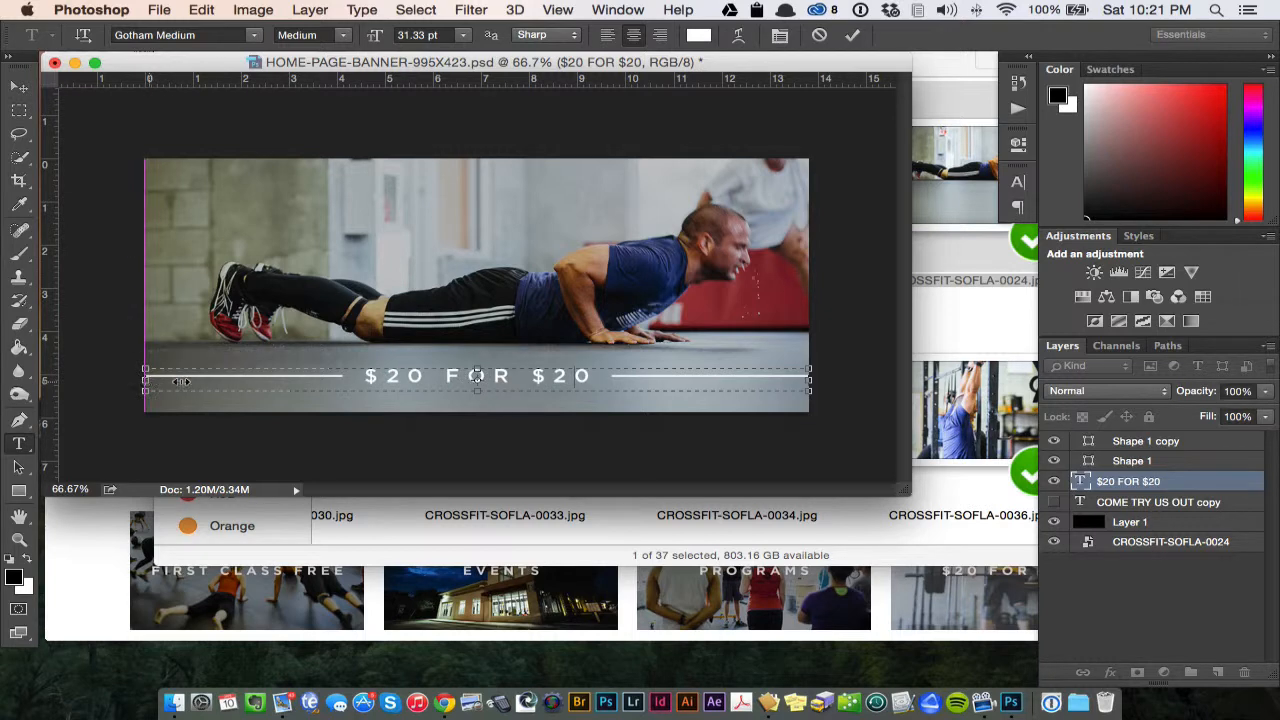
pyautogui.press('super+a')
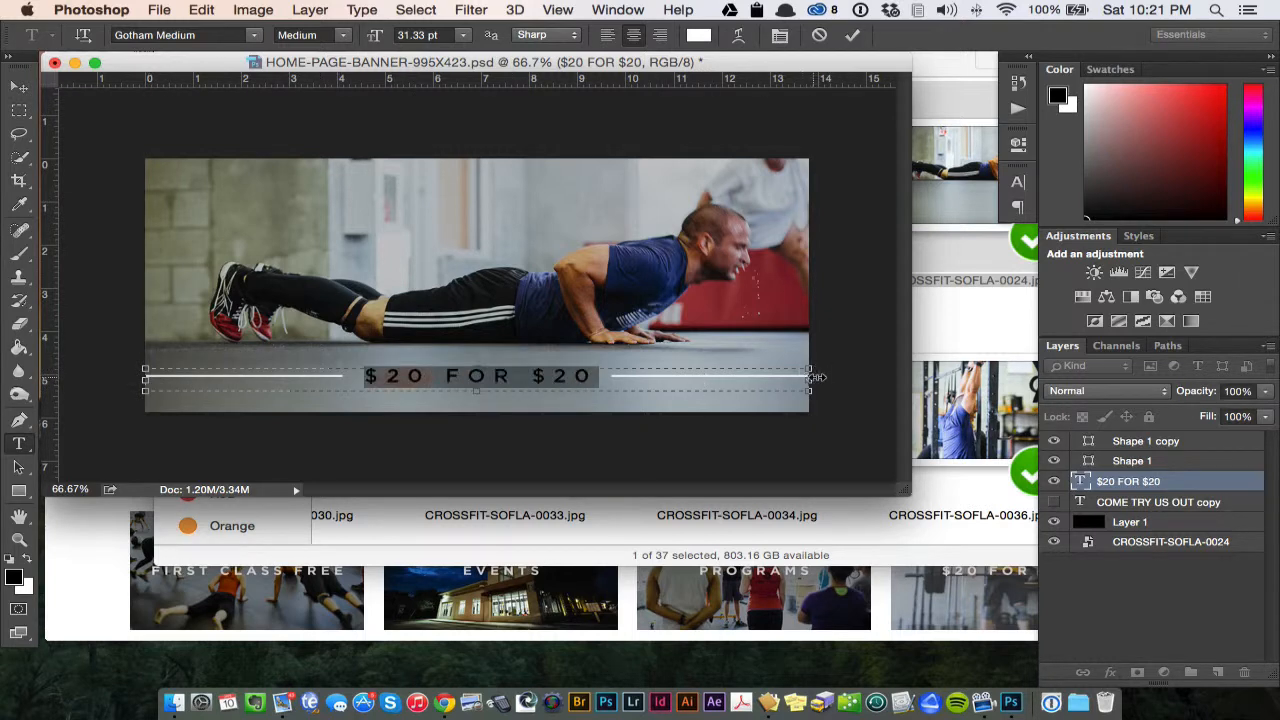
pyautogui.moveTo(817, 377)
pyautogui.mouseDown()
pyautogui.moveTo(893, 377)
pyautogui.moveTo(809, 377)
pyautogui.mouseUp()
pyautogui.click(17, 89)
pyautogui.click(1128, 622)
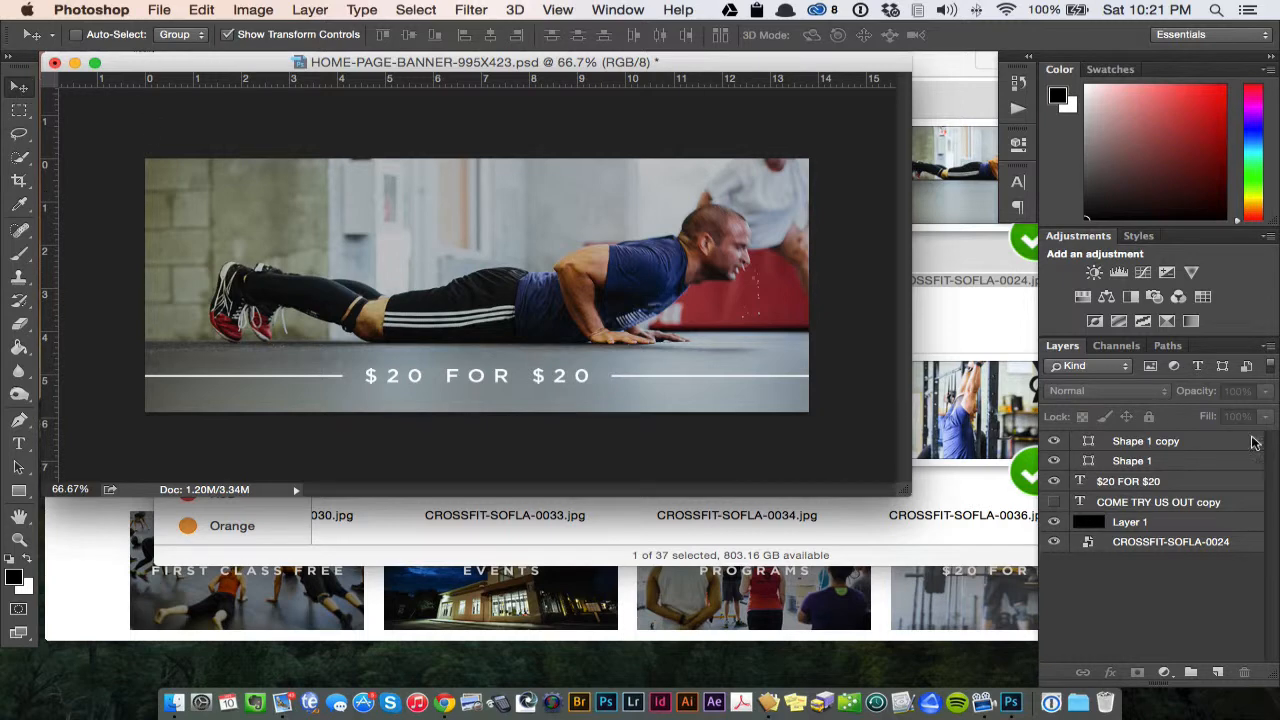
# - Try moving the $20 FOR $20 text and both line shapes together higher on the banner, and undo the move
pyautogui.click(1160, 444)
pyautogui.keyDown('shift'); pyautogui.click(1155, 484); pyautogui.keyUp('shift')
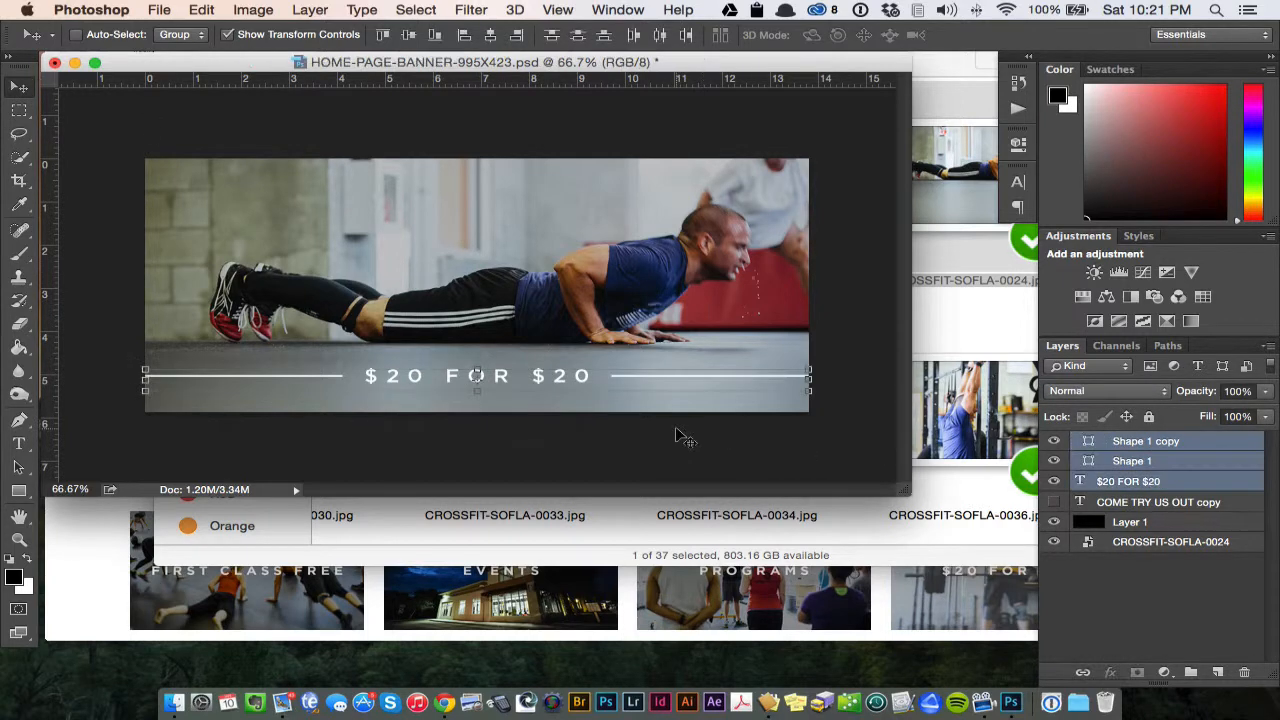
pyautogui.moveTo(676, 430); pyautogui.dragTo(675, 306)
pyautogui.press('super+alt+z')
pyautogui.press('super+alt+z')
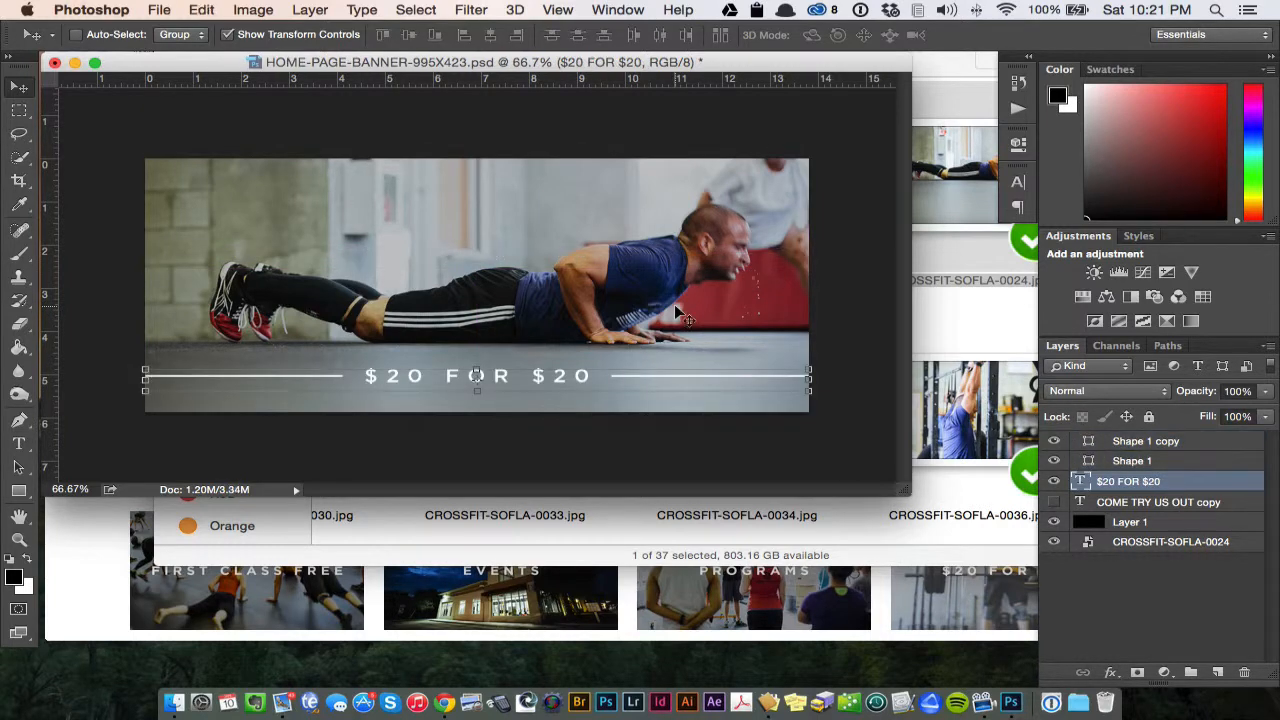